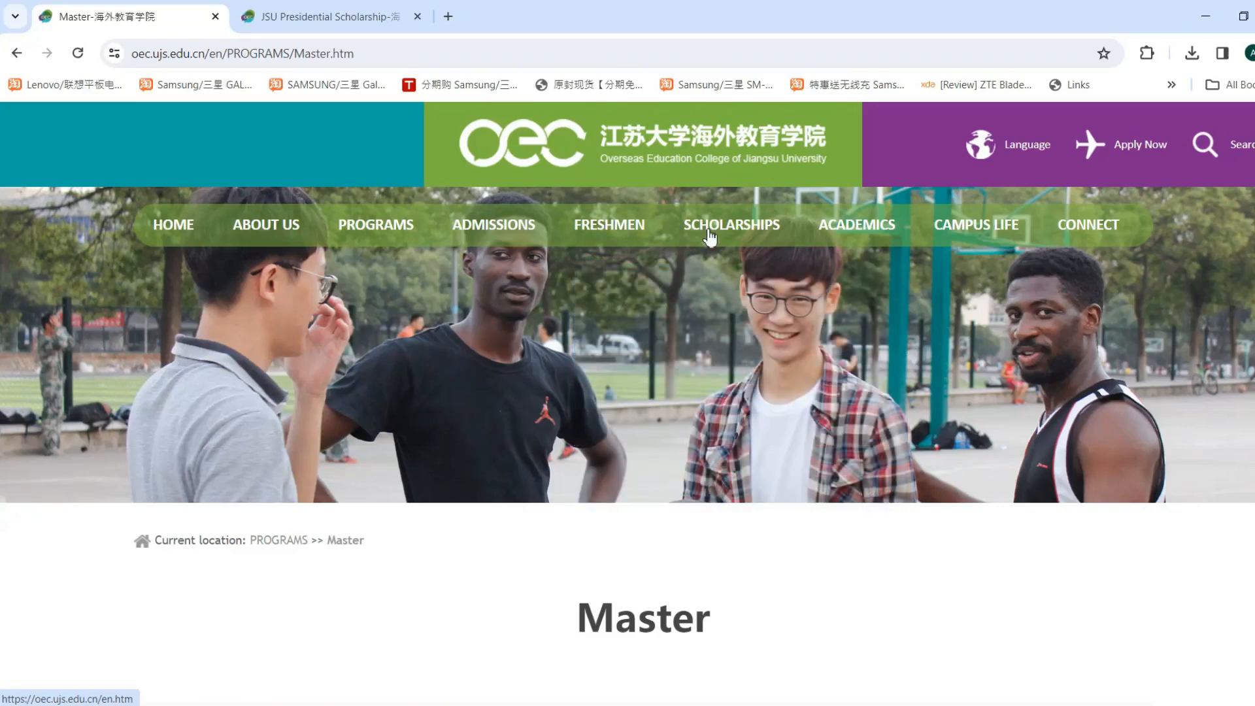
Open the JSU Presidential Scholarship page at its Doctoral Degree Programs section
{"action": "mouse_move", "coordinate": [717, 236]}
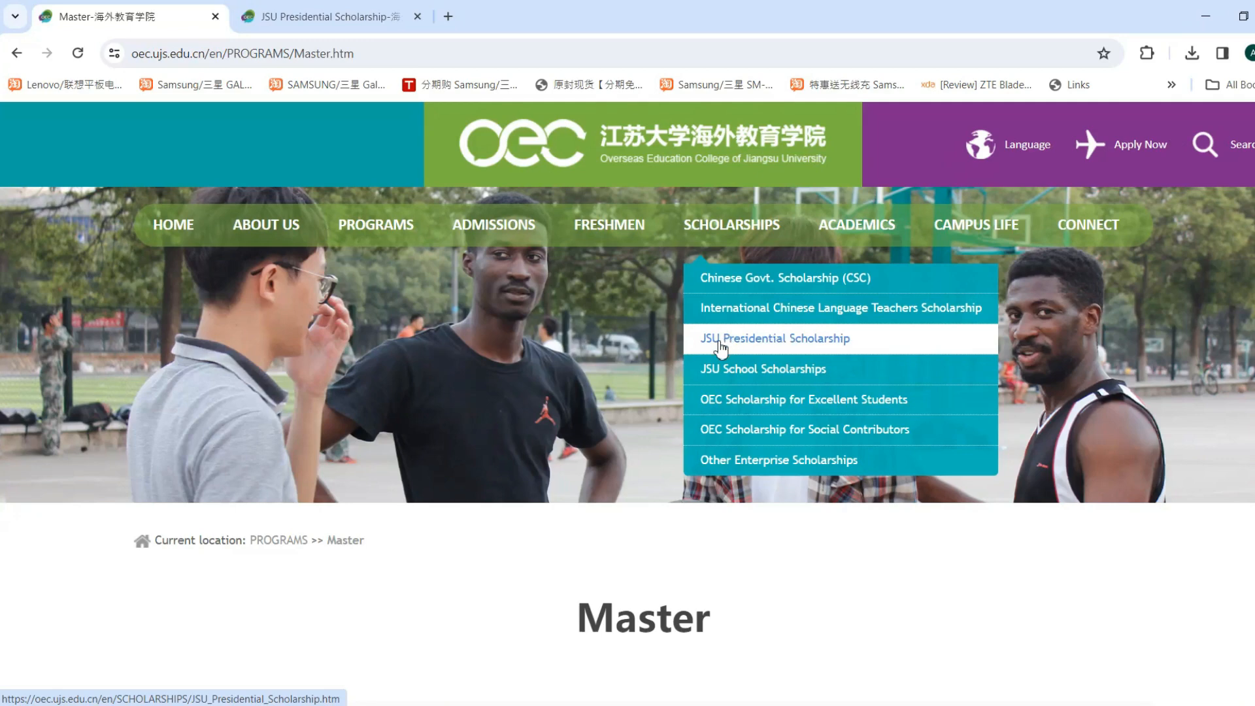
{"action": "left_click", "coordinate": [767, 341]}
{"action": "scroll", "coordinate": [597, 379], "scroll_direction": "down", "scroll_amount": 7}
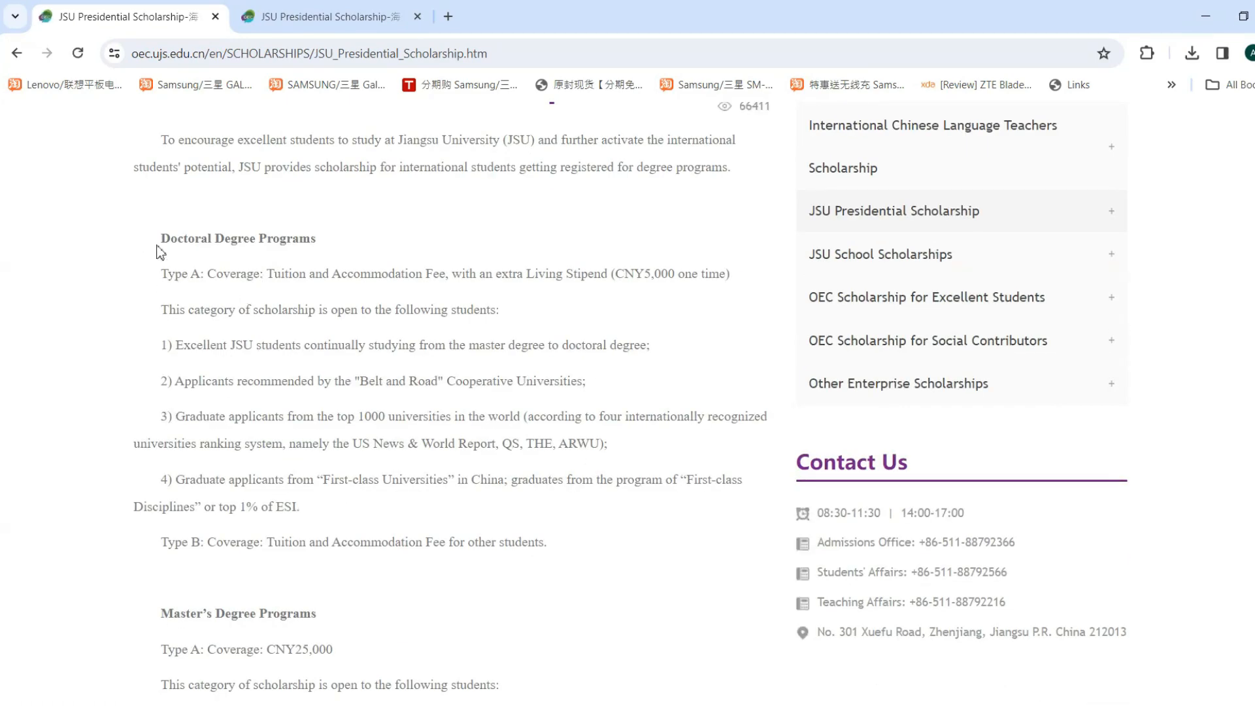
Examine the Type A and Type B coverage for Doctoral Degree Programs, highlighting the tuition, accommodation and living stipend wording
{"action": "left_click_drag", "start_coordinate": [160, 238], "coordinate": [338, 238]}
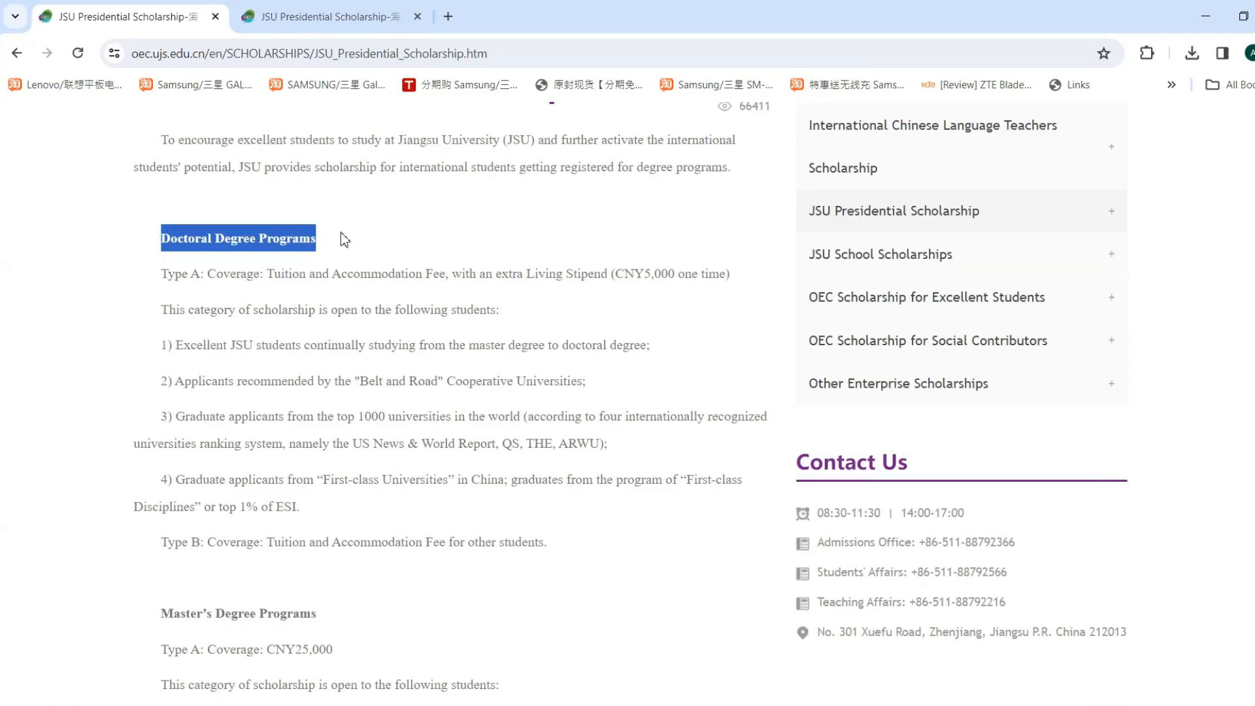
{"action": "left_click_drag", "start_coordinate": [162, 276], "coordinate": [211, 280]}
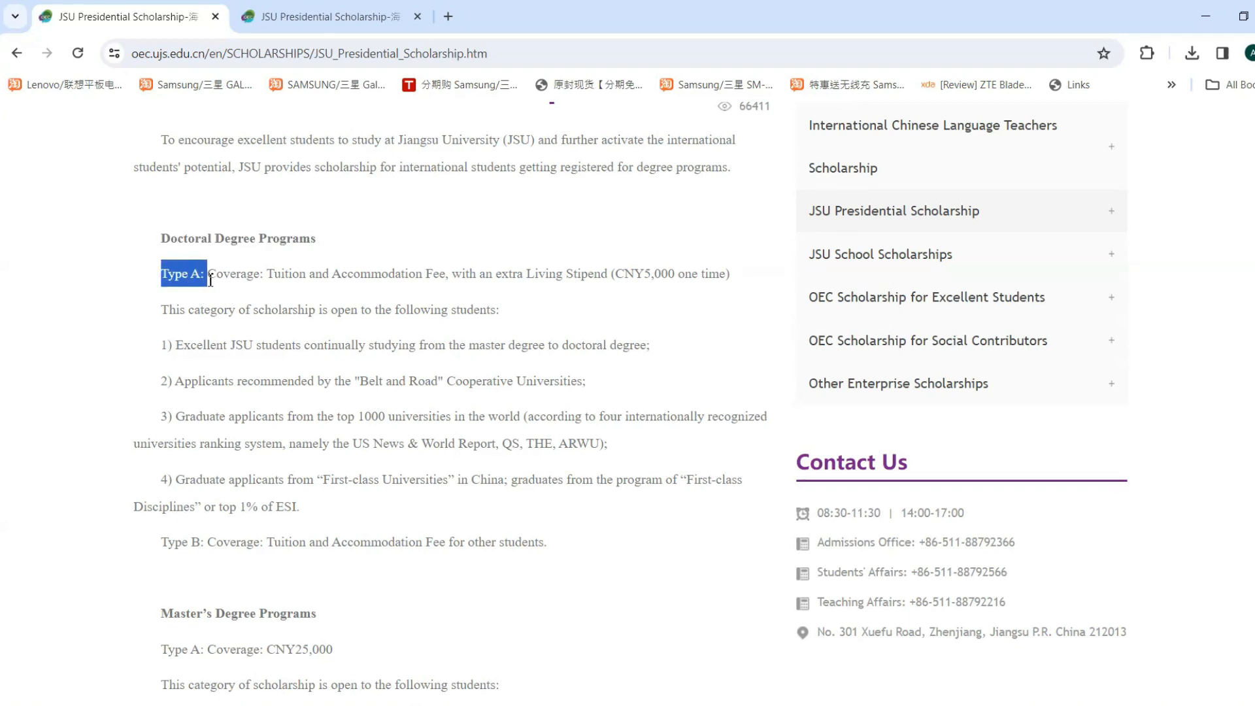
{"action": "left_click_drag", "start_coordinate": [201, 541], "coordinate": [151, 543]}
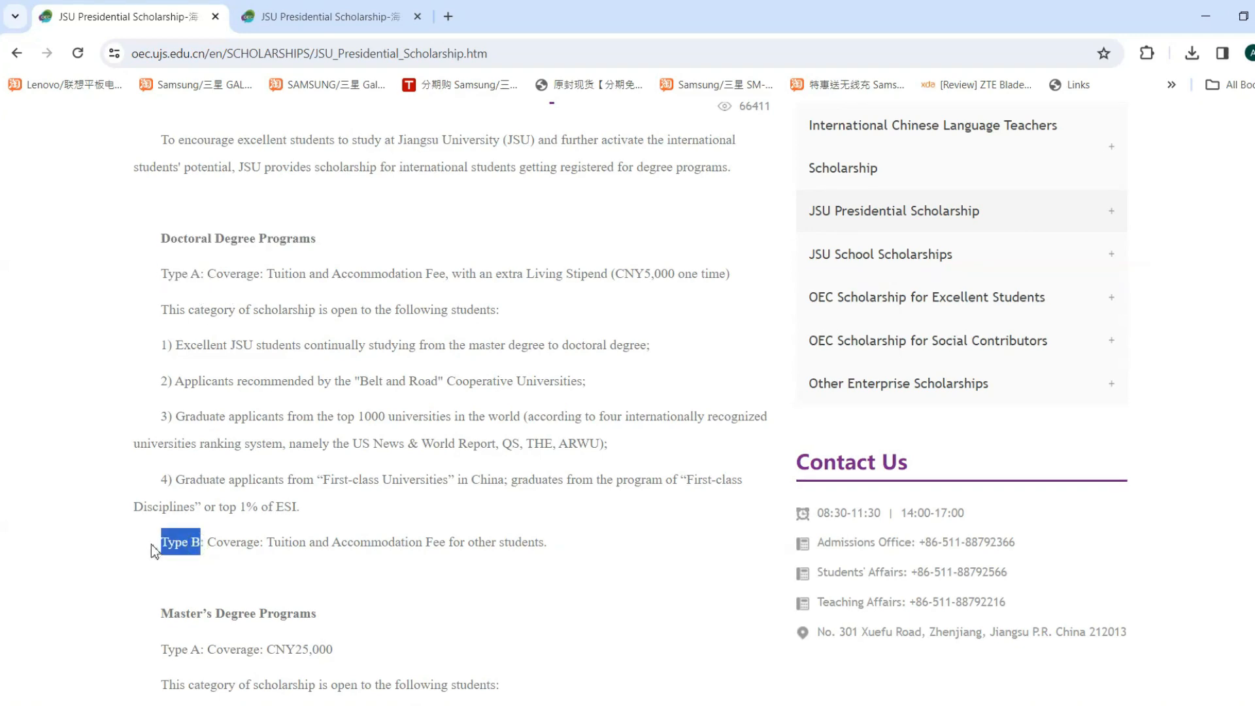
{"action": "left_click", "coordinate": [226, 292]}
{"action": "left_click_drag", "start_coordinate": [269, 273], "coordinate": [447, 278]}
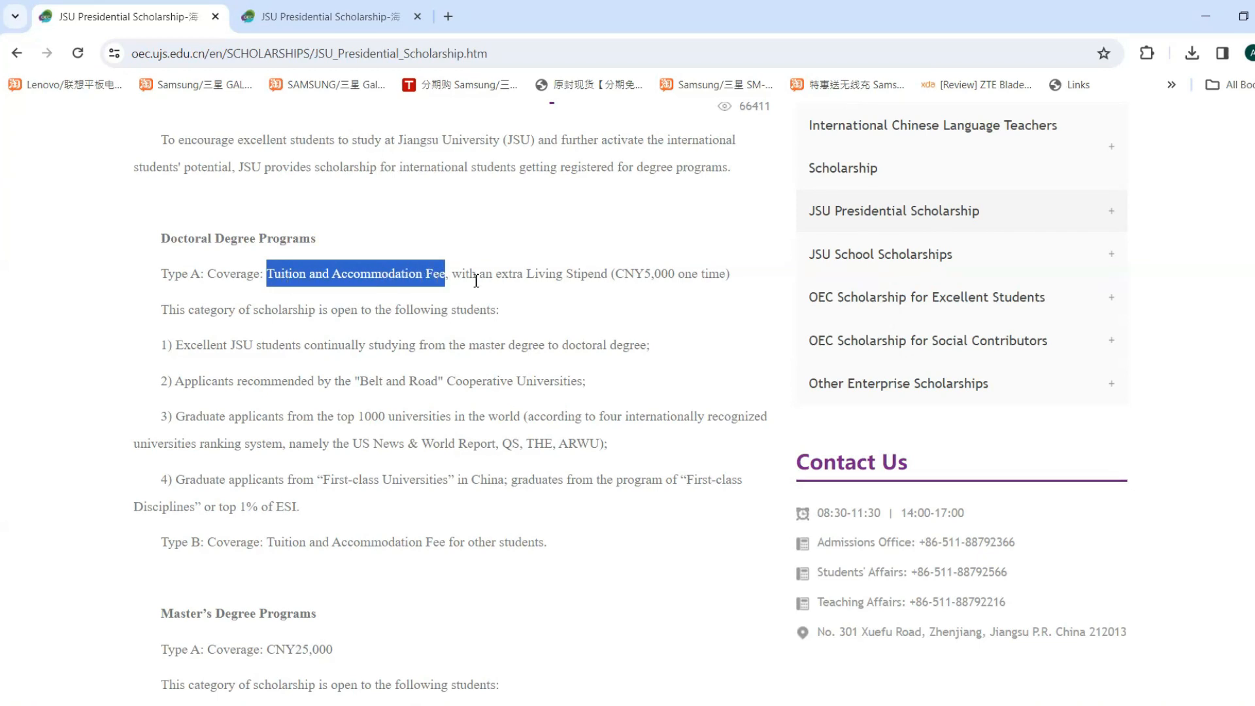
{"action": "left_click_drag", "start_coordinate": [453, 277], "coordinate": [664, 287]}
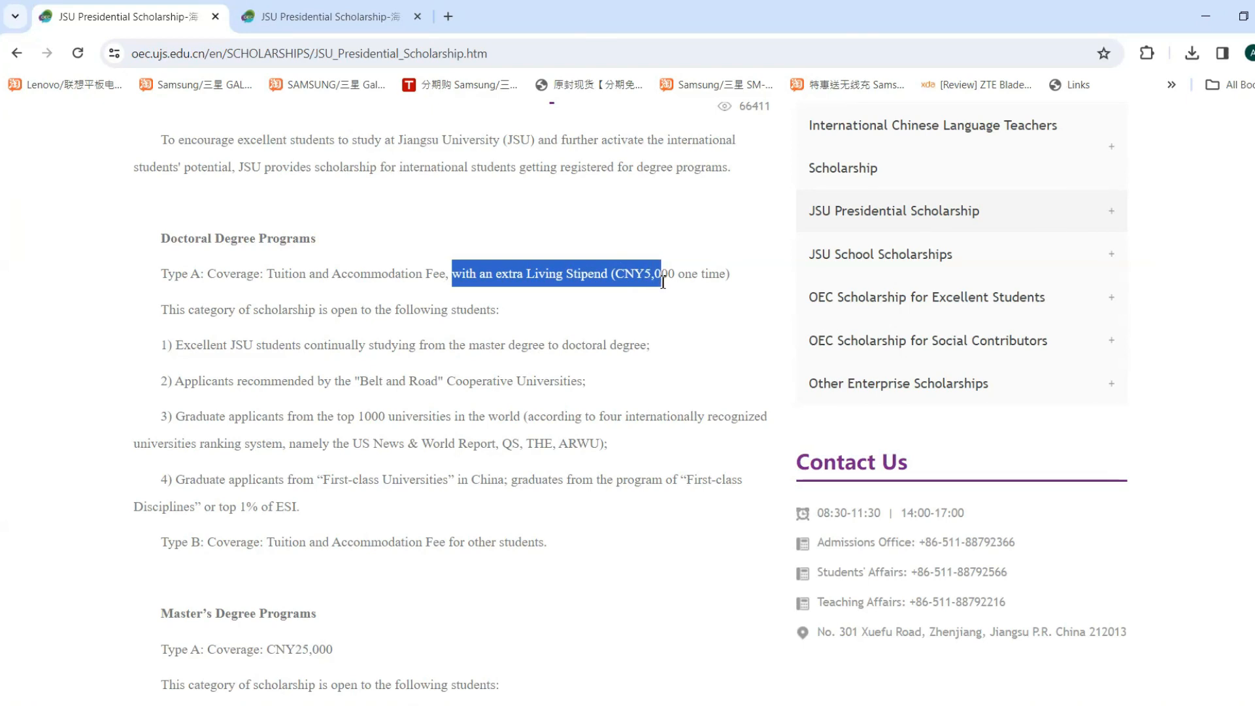
{"action": "left_click", "coordinate": [664, 289]}
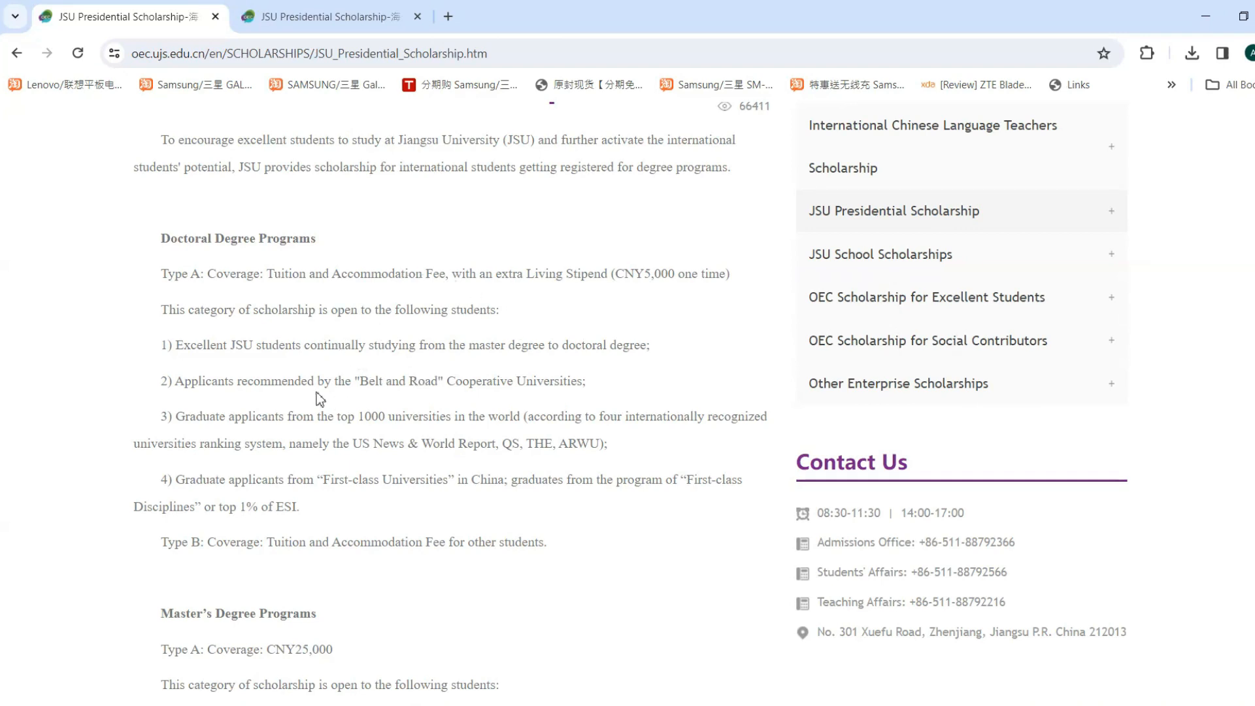
Examine the Type A and Type B coverage amounts under Master's Degree Programs, highlighting the relevant text
{"action": "scroll", "coordinate": [319, 396], "scroll_direction": "down", "scroll_amount": 6}
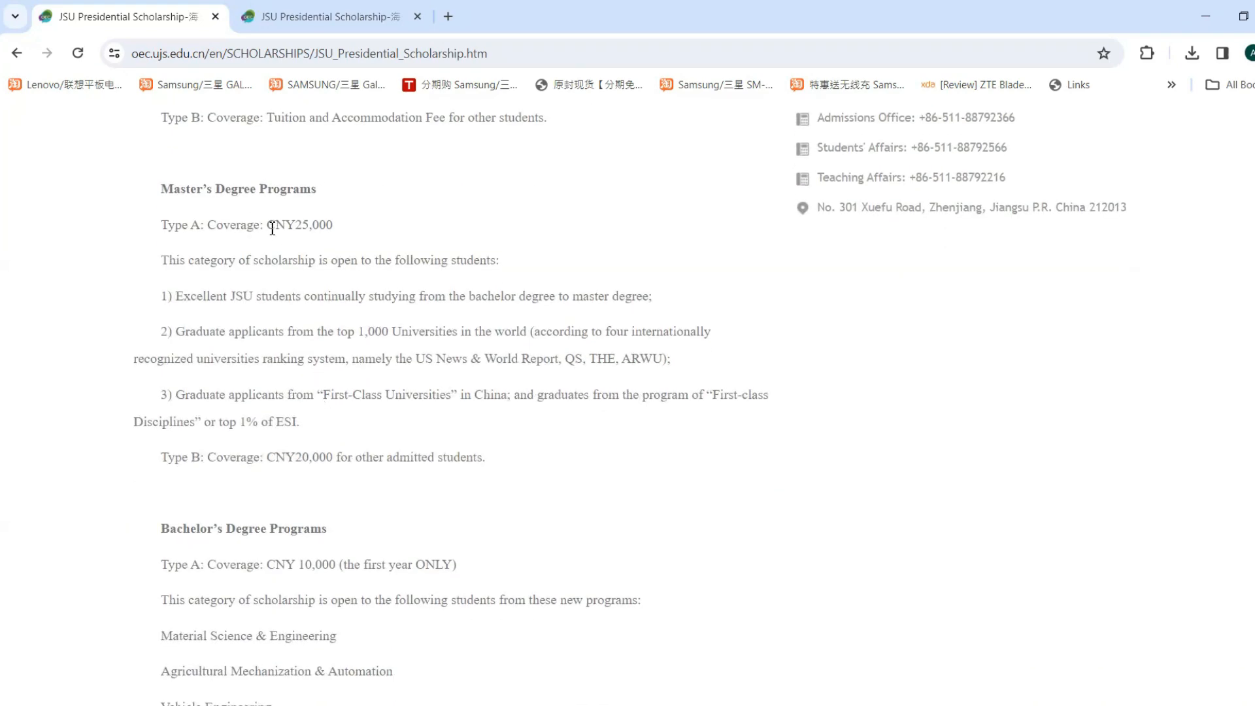
{"action": "left_click_drag", "start_coordinate": [268, 225], "coordinate": [335, 226]}
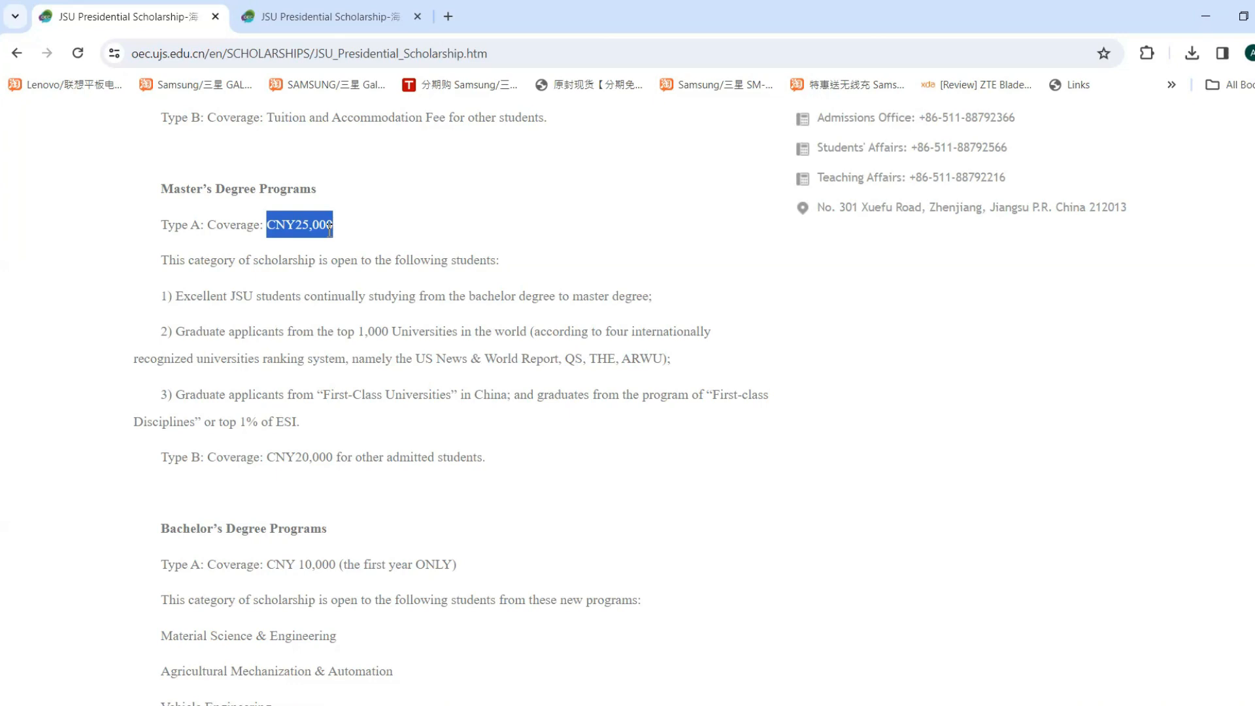
{"action": "left_click", "coordinate": [312, 427]}
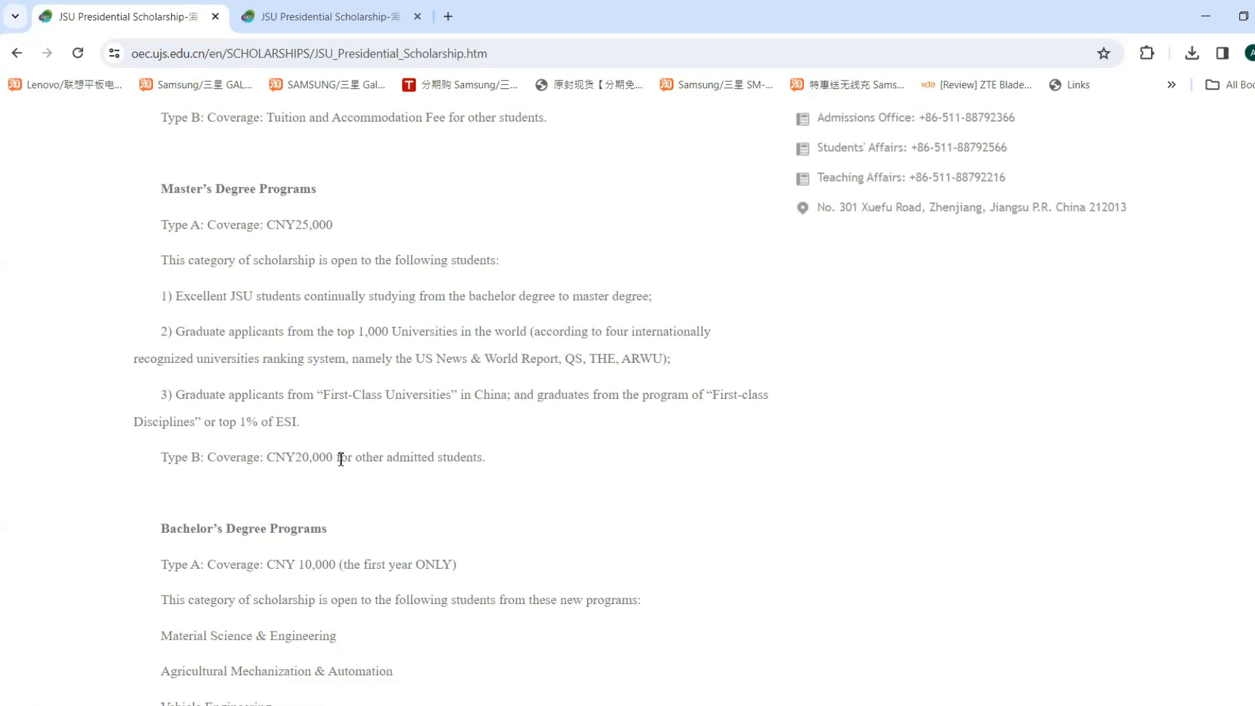
{"action": "left_click_drag", "start_coordinate": [341, 457], "coordinate": [489, 464]}
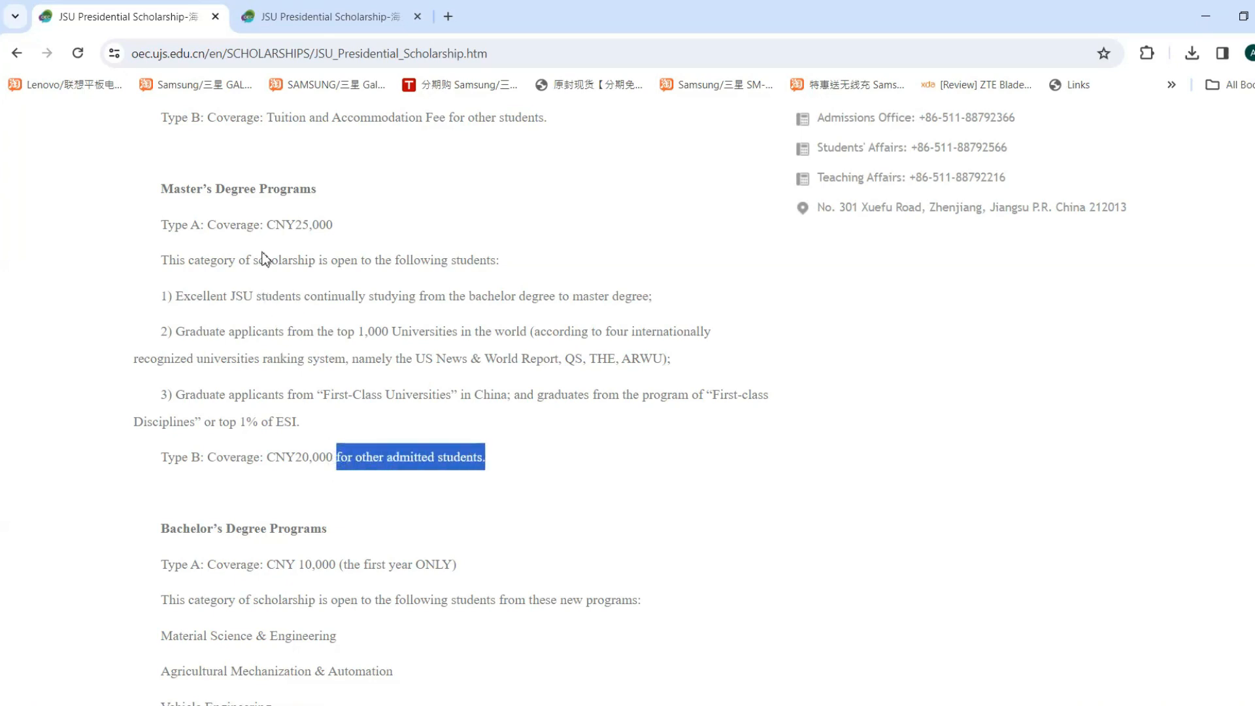
{"action": "left_click_drag", "start_coordinate": [267, 224], "coordinate": [337, 226]}
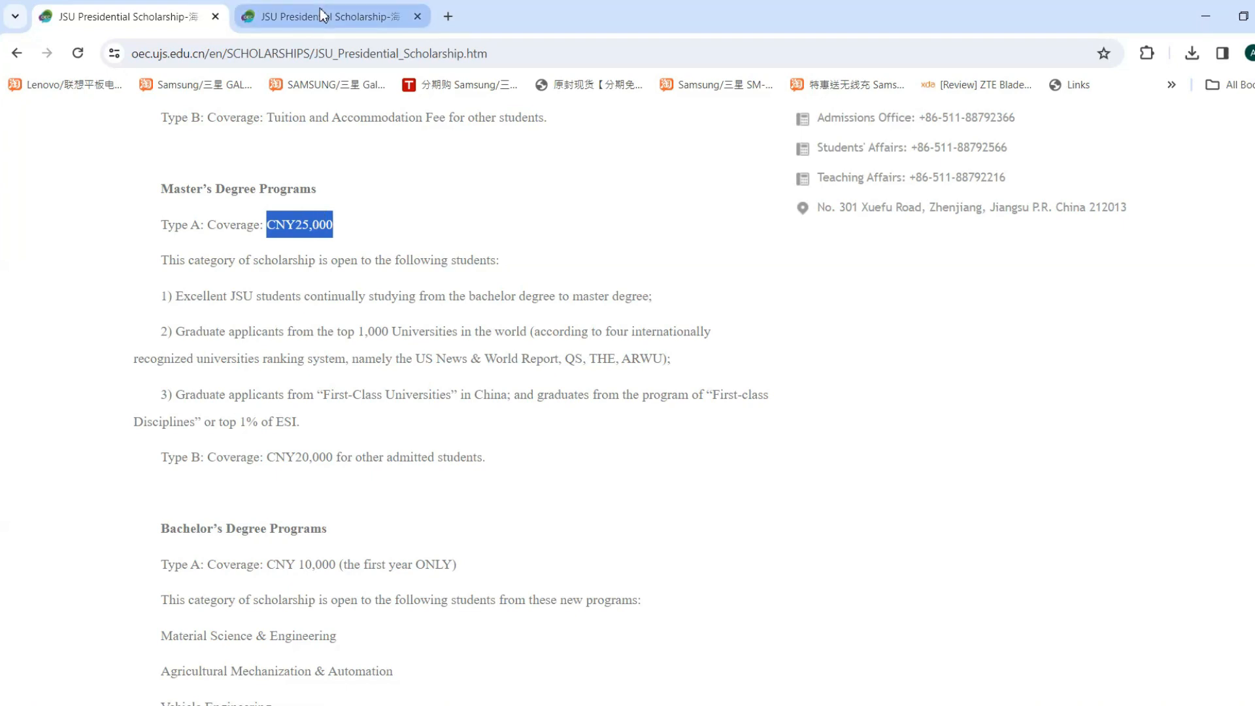
Open the Master programs list in the second browser tab and check the yearly tuition fee for Agricultural Engineering
{"action": "left_click", "coordinate": [275, 18]}
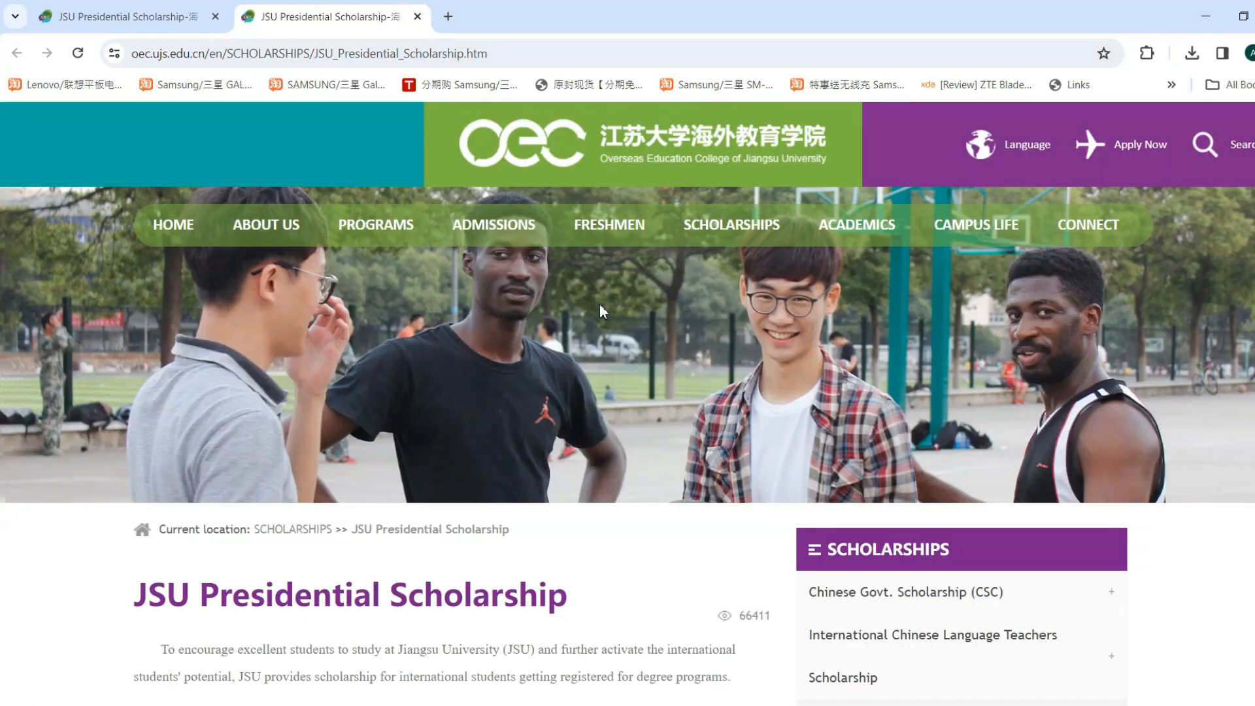
{"action": "mouse_move", "coordinate": [375, 225]}
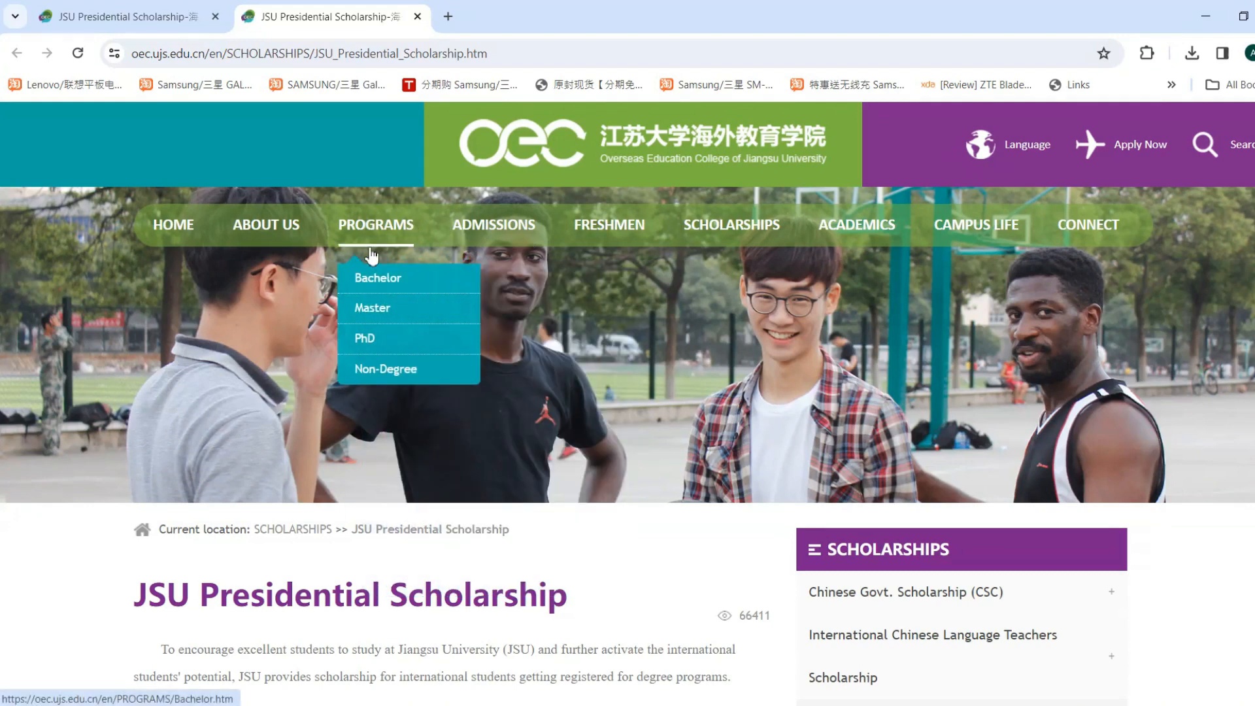
{"action": "left_click", "coordinate": [397, 313]}
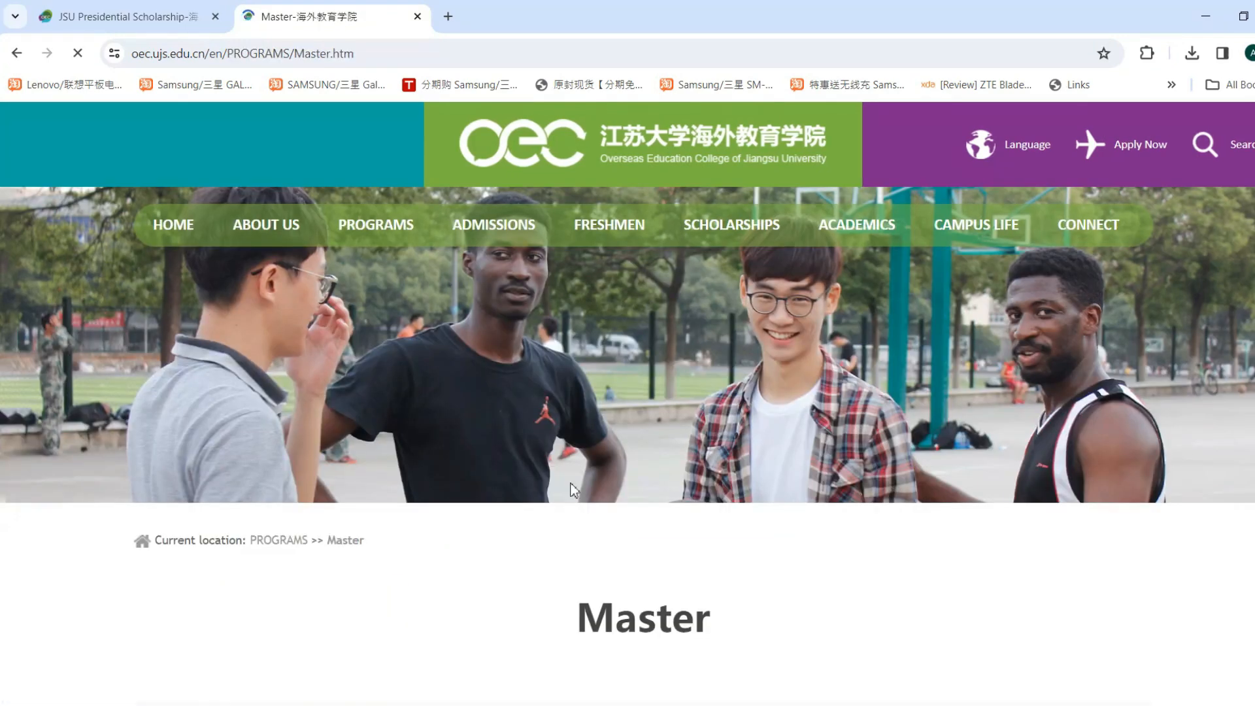
{"action": "scroll", "coordinate": [575, 491], "scroll_direction": "down", "scroll_amount": 6}
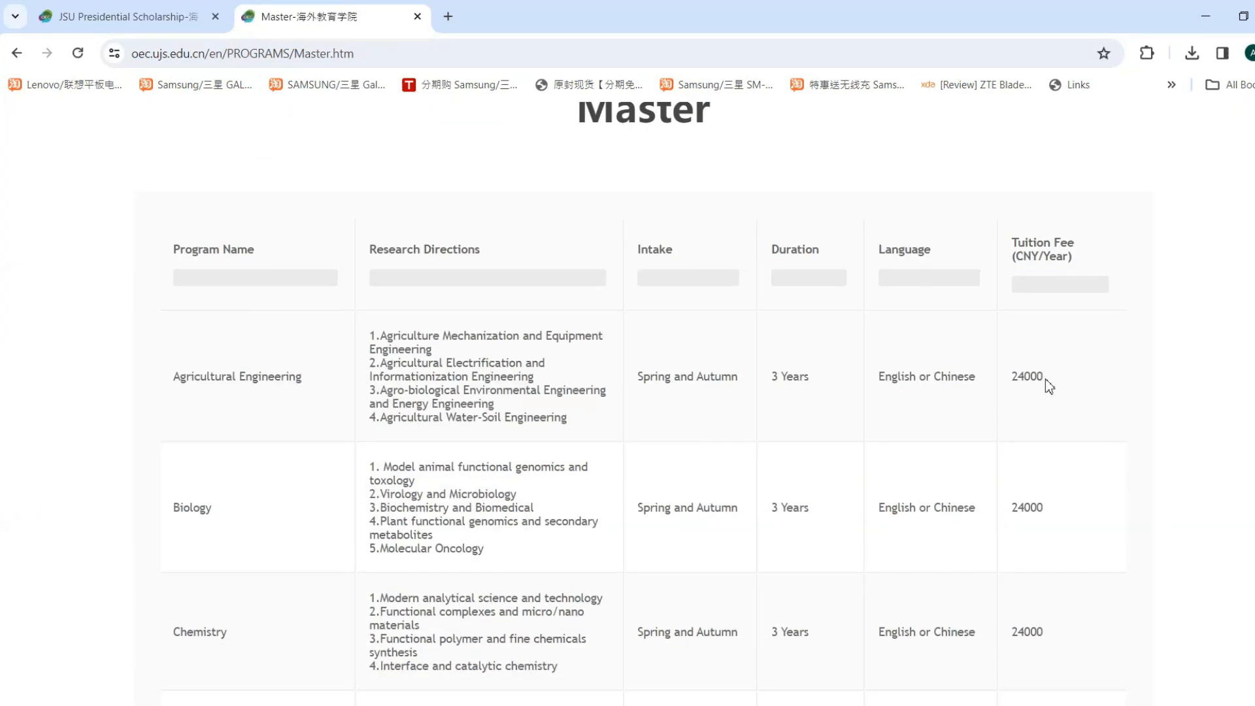
{"action": "left_click_drag", "start_coordinate": [1045, 379], "coordinate": [1031, 377]}
{"action": "left_click", "coordinate": [1039, 379]}
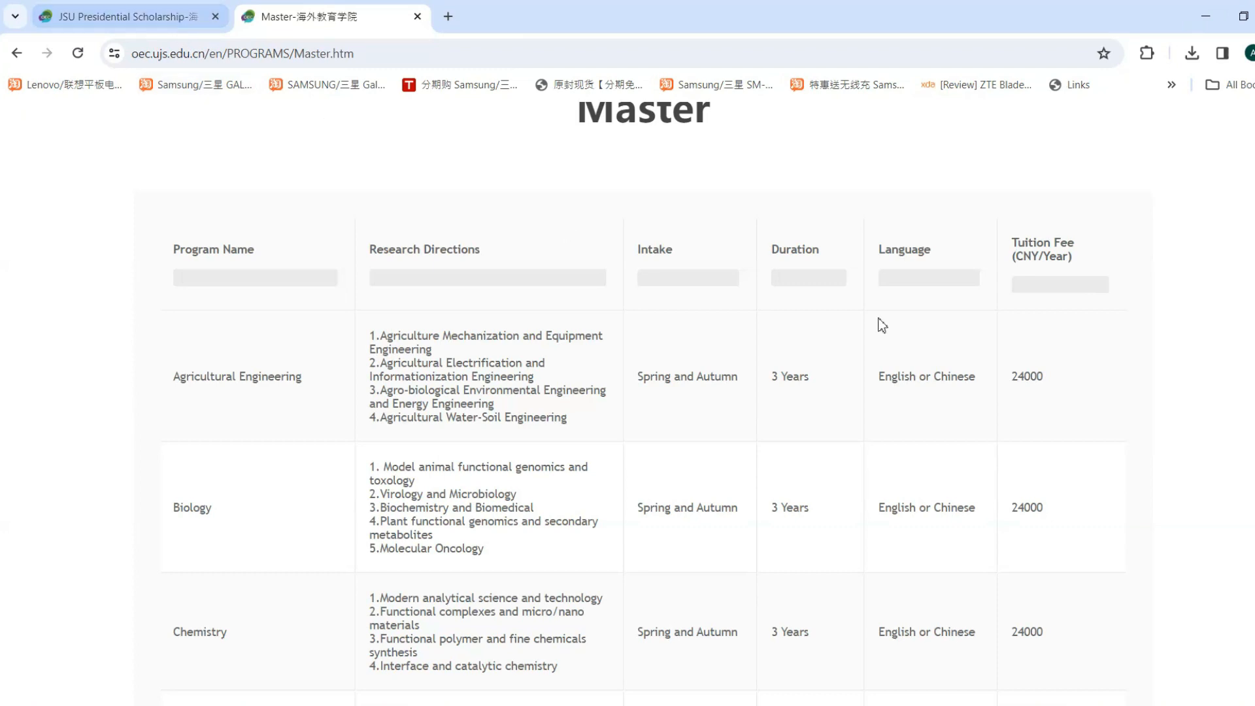
{"action": "left_click", "coordinate": [1018, 404]}
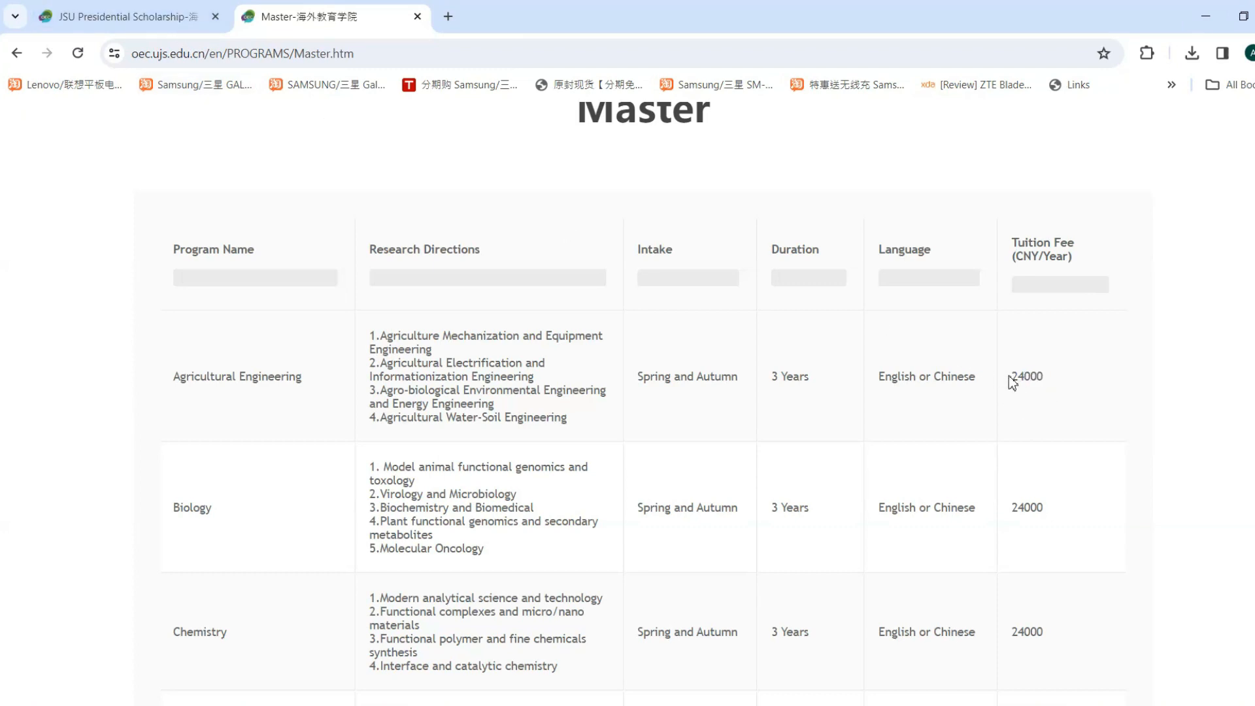
{"action": "left_click_drag", "start_coordinate": [1012, 376], "coordinate": [1043, 376]}
Return to the scholarship page in the first browser tab and compare the master's Type A coverage with the doctoral coverage
{"action": "left_click", "coordinate": [157, 20]}
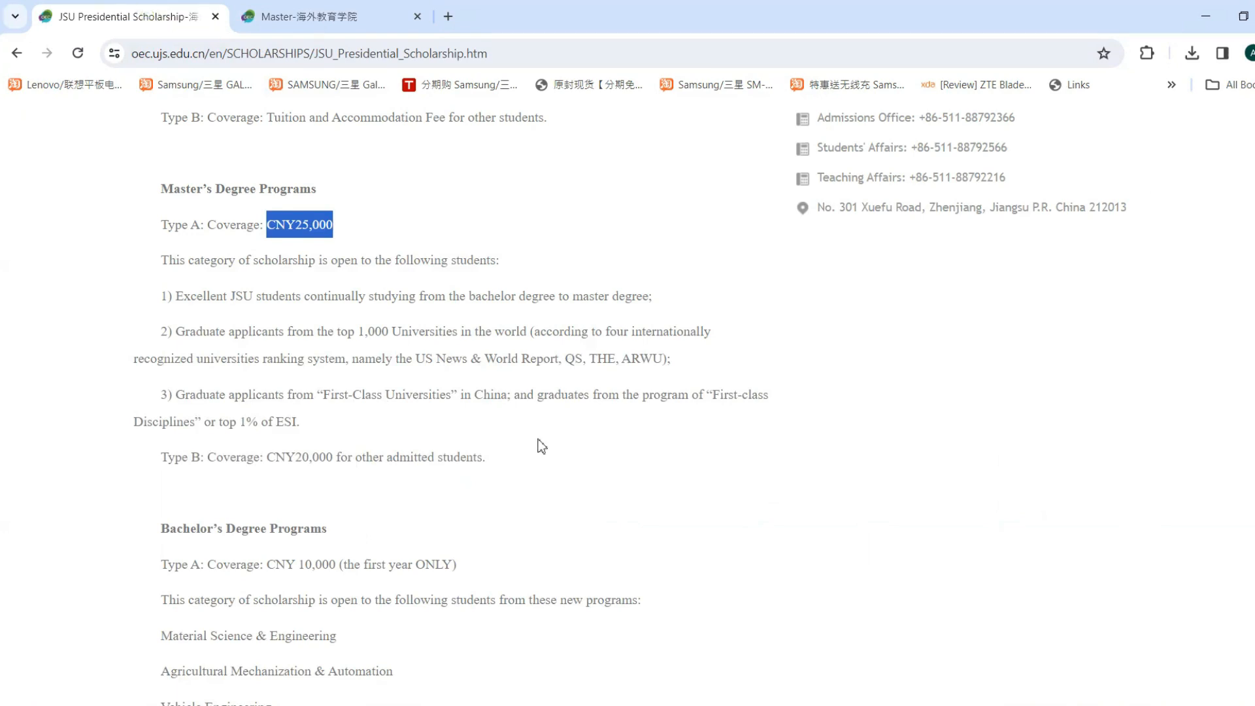
{"action": "scroll", "coordinate": [273, 318], "scroll_direction": "up", "scroll_amount": 1}
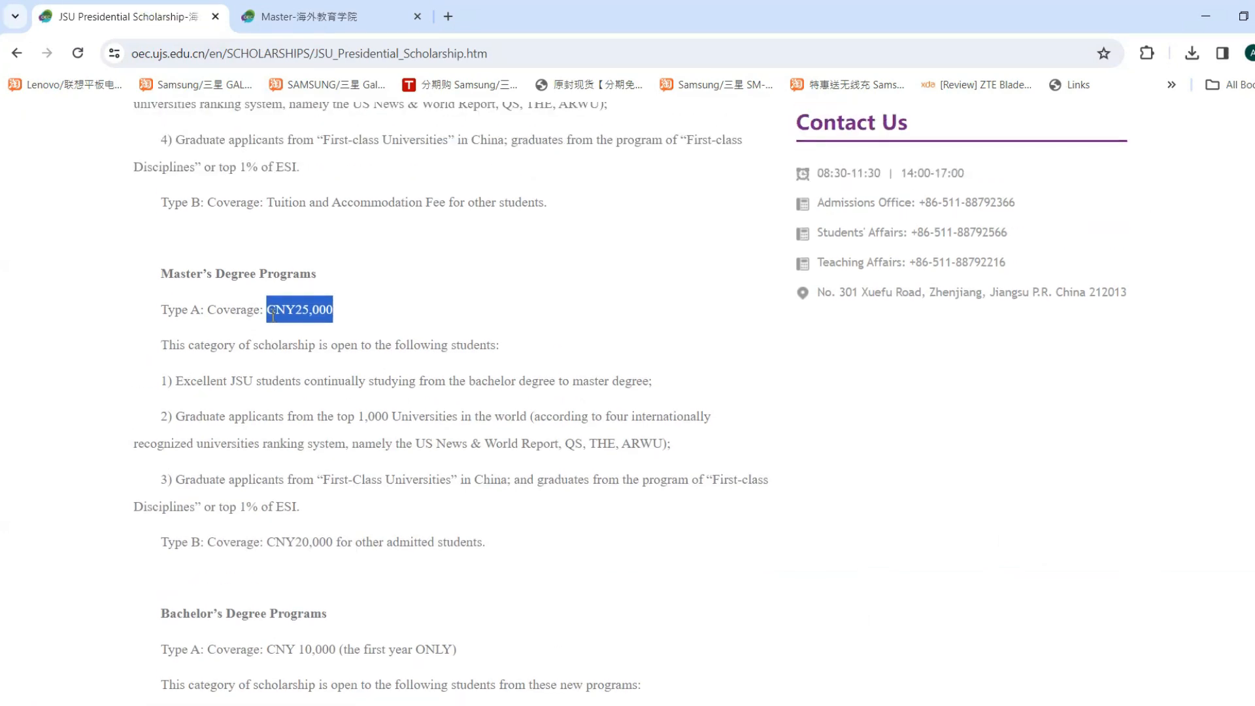
{"action": "left_click", "coordinate": [273, 318]}
{"action": "scroll", "coordinate": [304, 366], "scroll_direction": "up", "scroll_amount": 5}
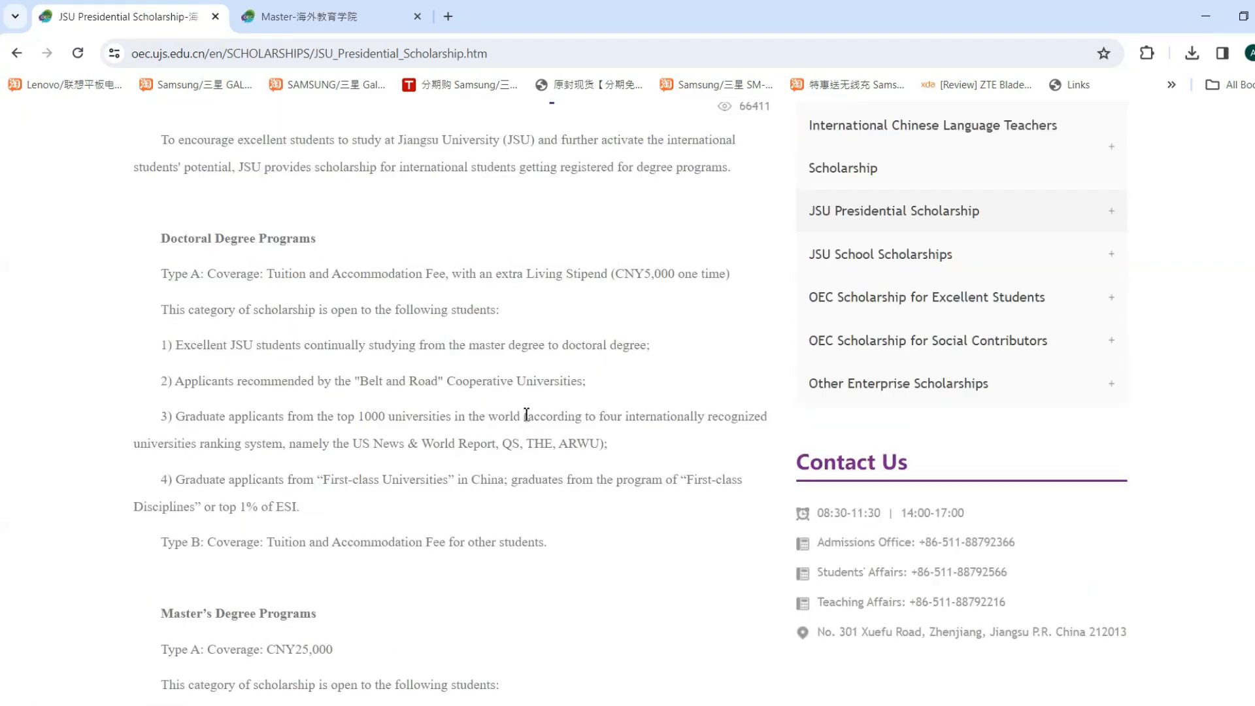
{"action": "scroll", "coordinate": [595, 391], "scroll_direction": "down", "scroll_amount": 1}
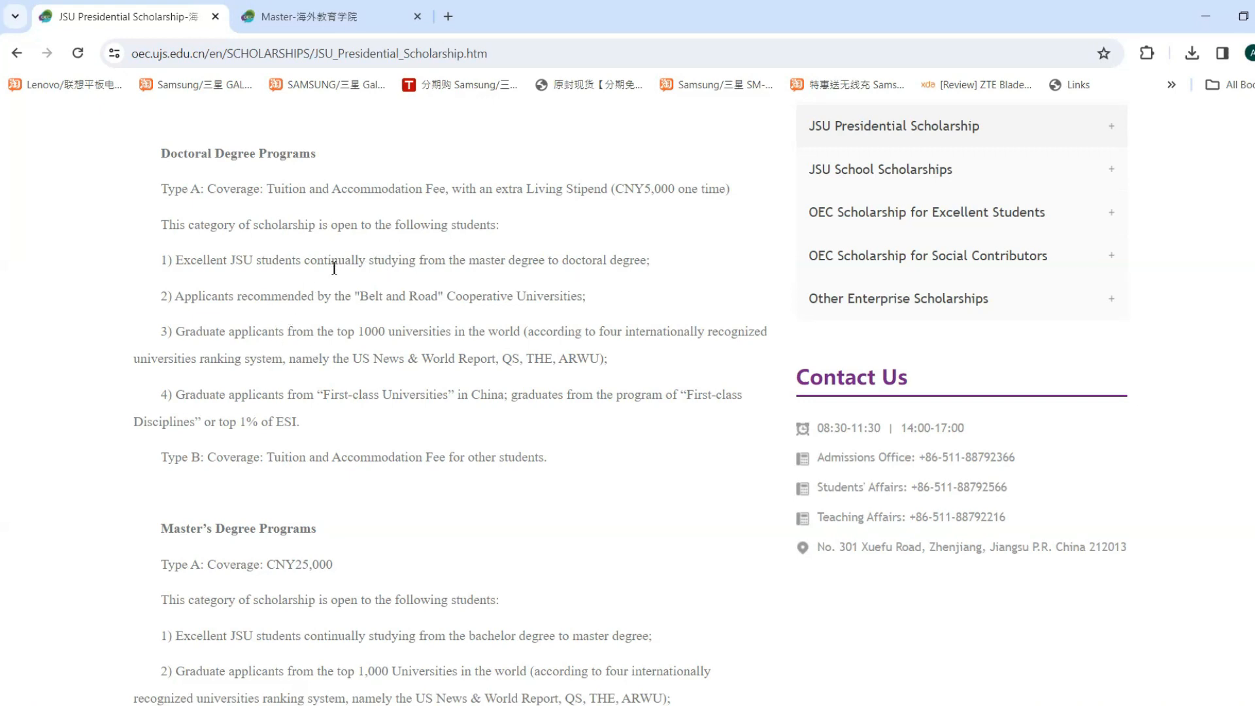
{"action": "scroll", "coordinate": [333, 267], "scroll_direction": "down", "scroll_amount": 2}
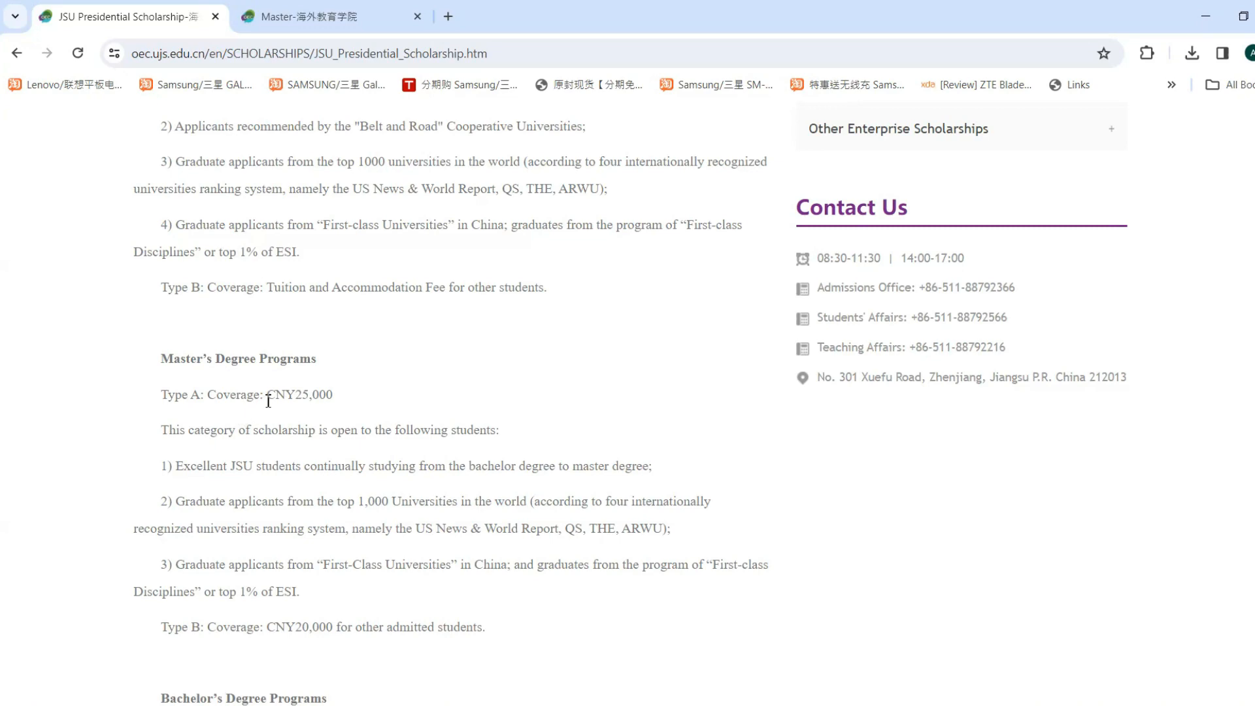
{"action": "left_click_drag", "start_coordinate": [265, 395], "coordinate": [335, 404]}
{"action": "left_click", "coordinate": [393, 345]}
{"action": "scroll", "coordinate": [393, 347], "scroll_direction": "up", "scroll_amount": 2}
{"action": "scroll", "coordinate": [393, 353], "scroll_direction": "up", "scroll_amount": 2}
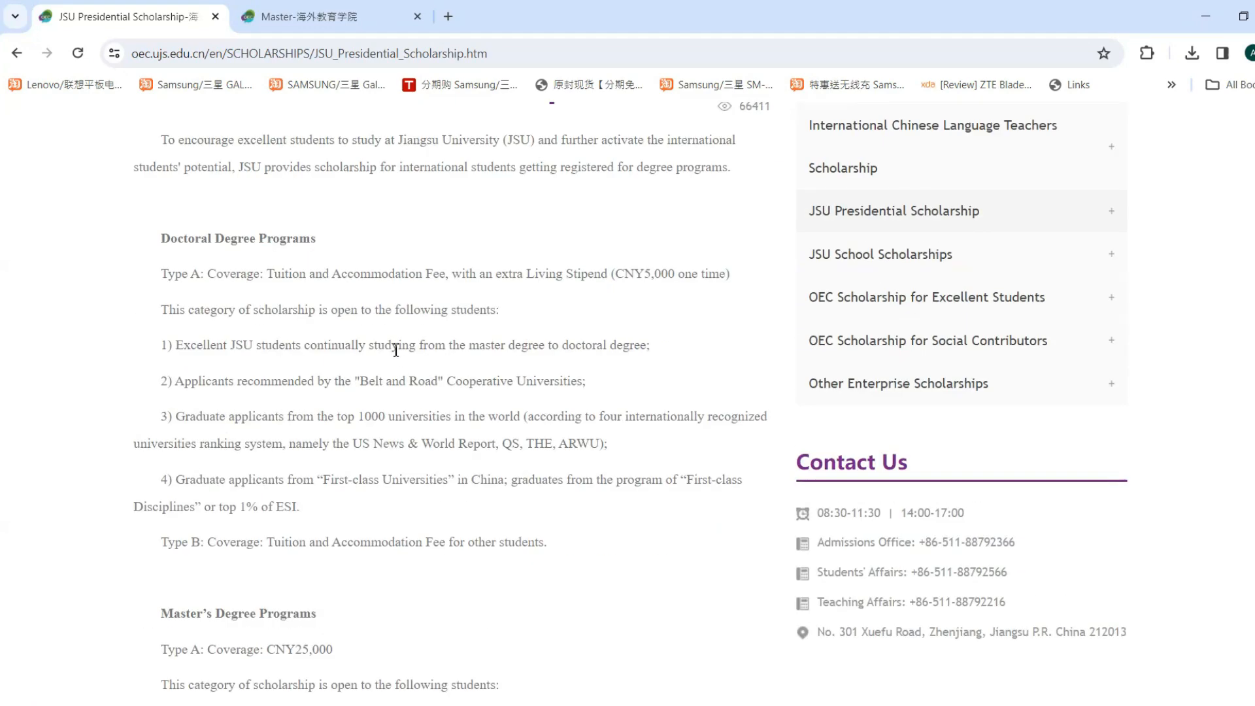
Read the bachelor's coverage, the scholarship conditions and the application form download section of the page
{"action": "scroll", "coordinate": [395, 351], "scroll_direction": "down", "scroll_amount": 7}
{"action": "scroll", "coordinate": [395, 352], "scroll_direction": "down", "scroll_amount": 10}
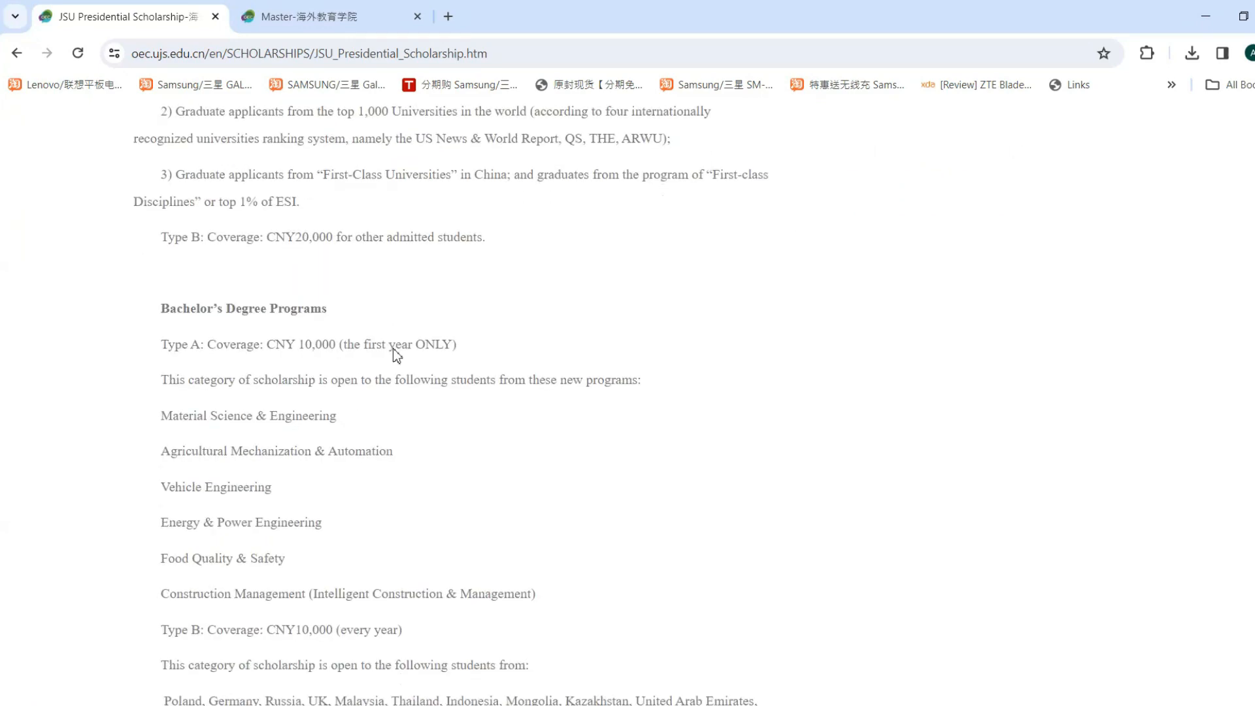
{"action": "scroll", "coordinate": [395, 352], "scroll_direction": "down", "scroll_amount": 8}
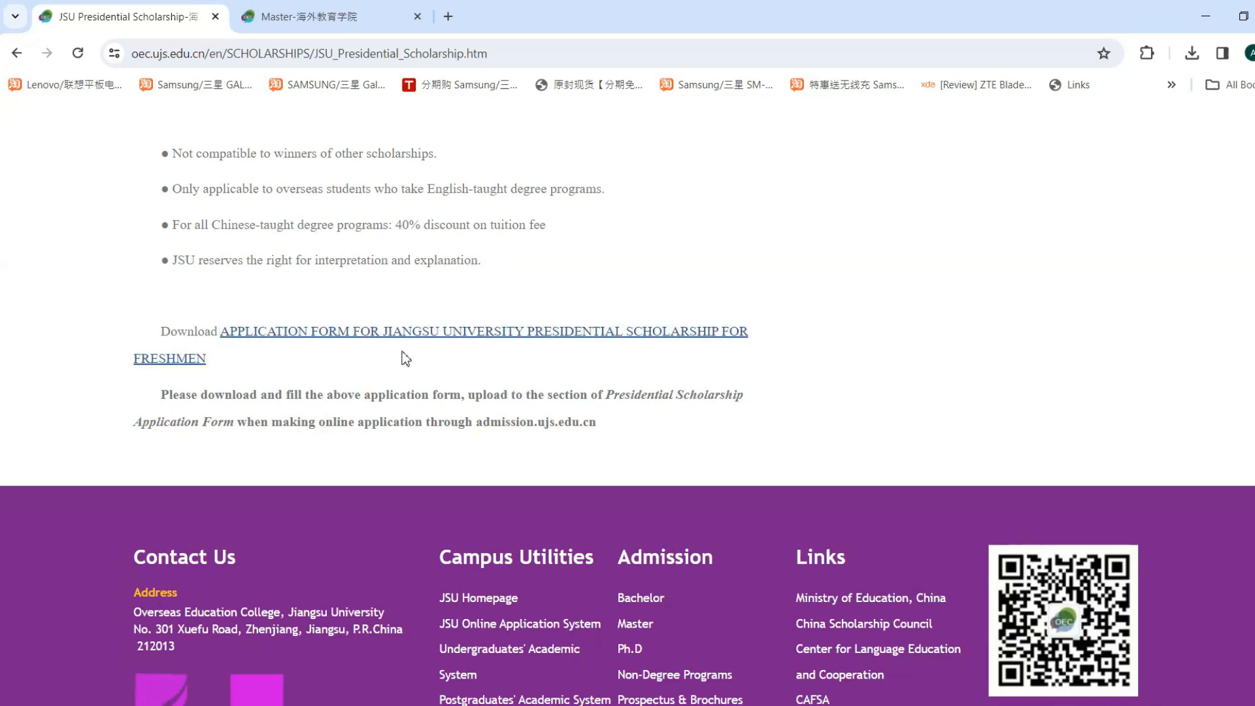
{"action": "scroll", "coordinate": [358, 246], "scroll_direction": "up", "scroll_amount": 5}
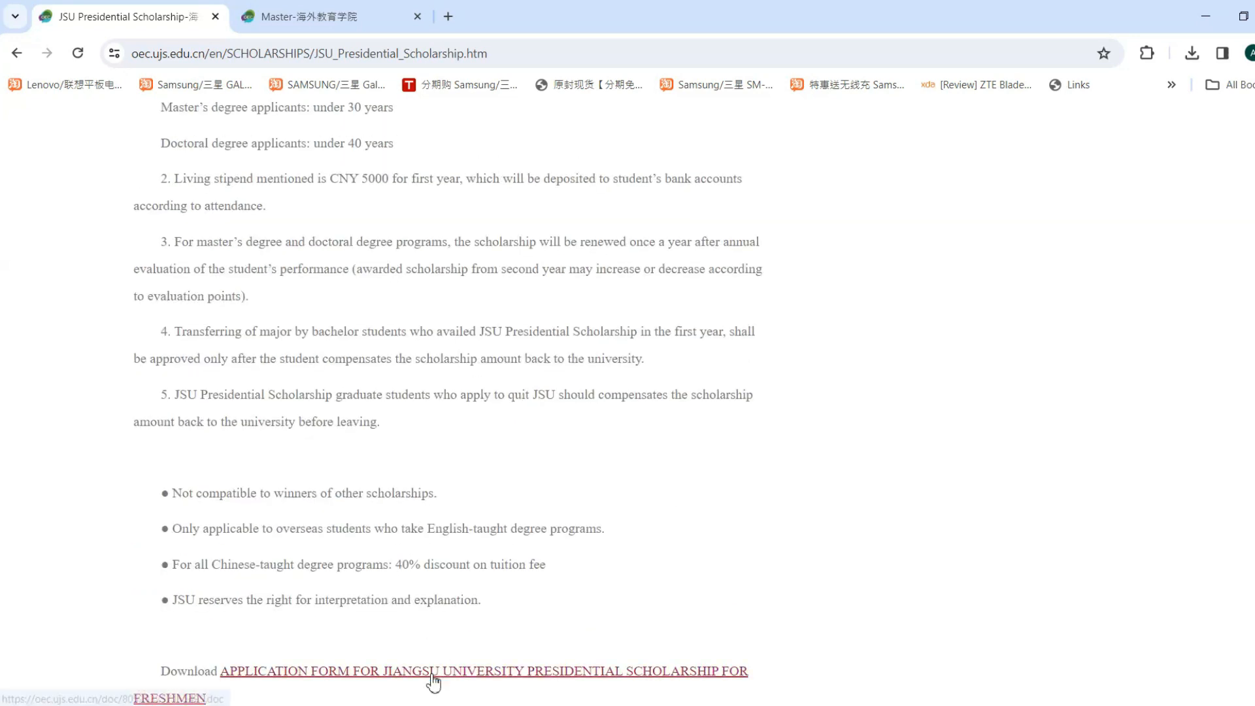
Switch to the presidential scholarship application form in Word and go through its name and country of citizenship fields
{"action": "mouse_move", "coordinate": [421, 700]}
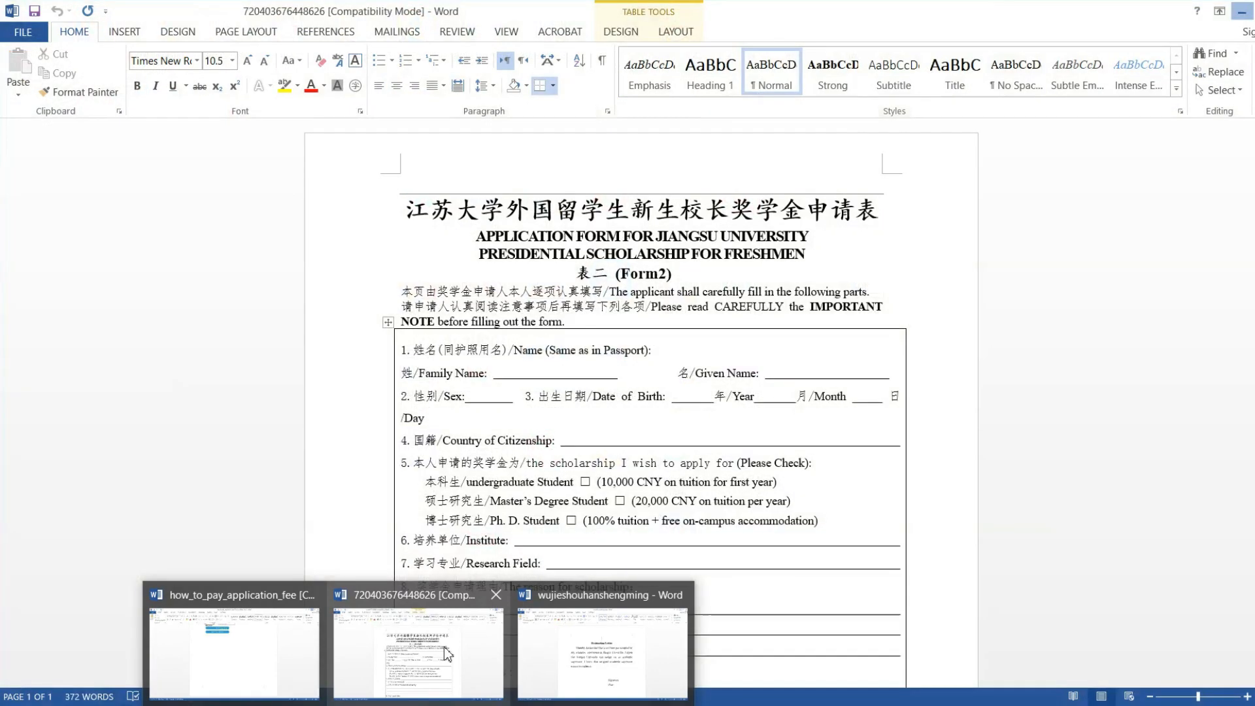
{"action": "left_click", "coordinate": [432, 655]}
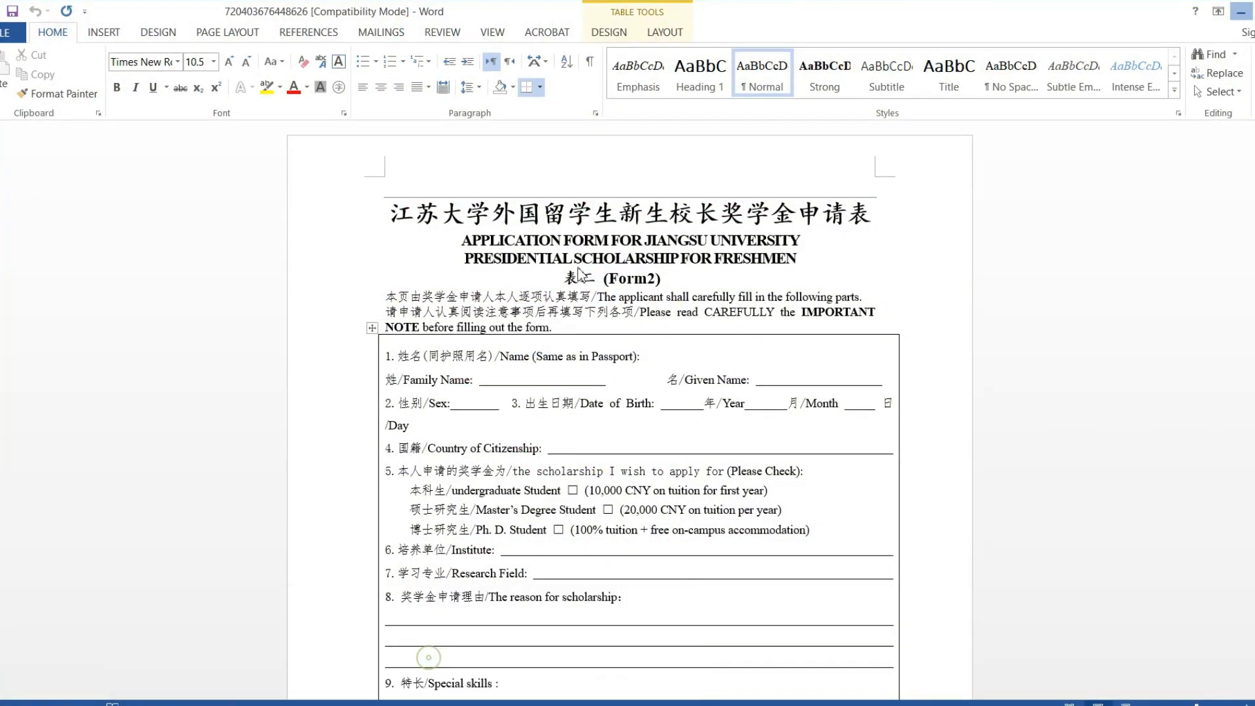
{"action": "left_click", "coordinate": [490, 383]}
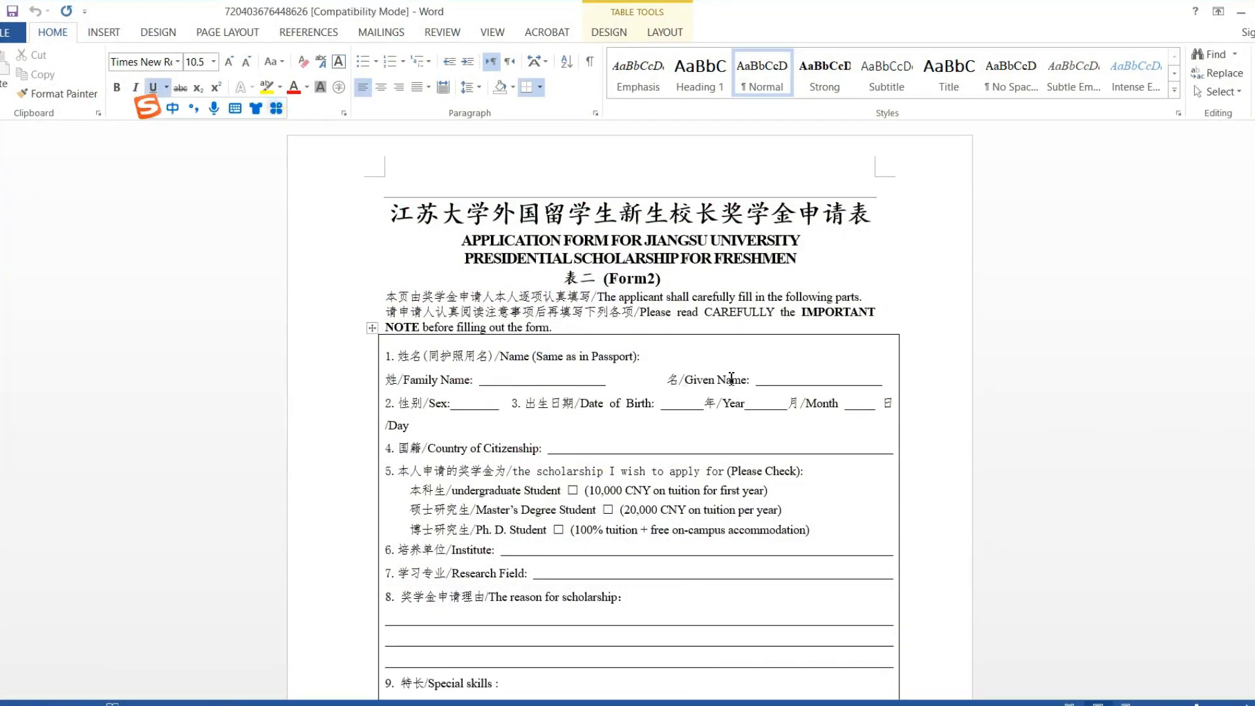
{"action": "left_click", "coordinate": [780, 381]}
{"action": "double_click", "coordinate": [590, 450]}
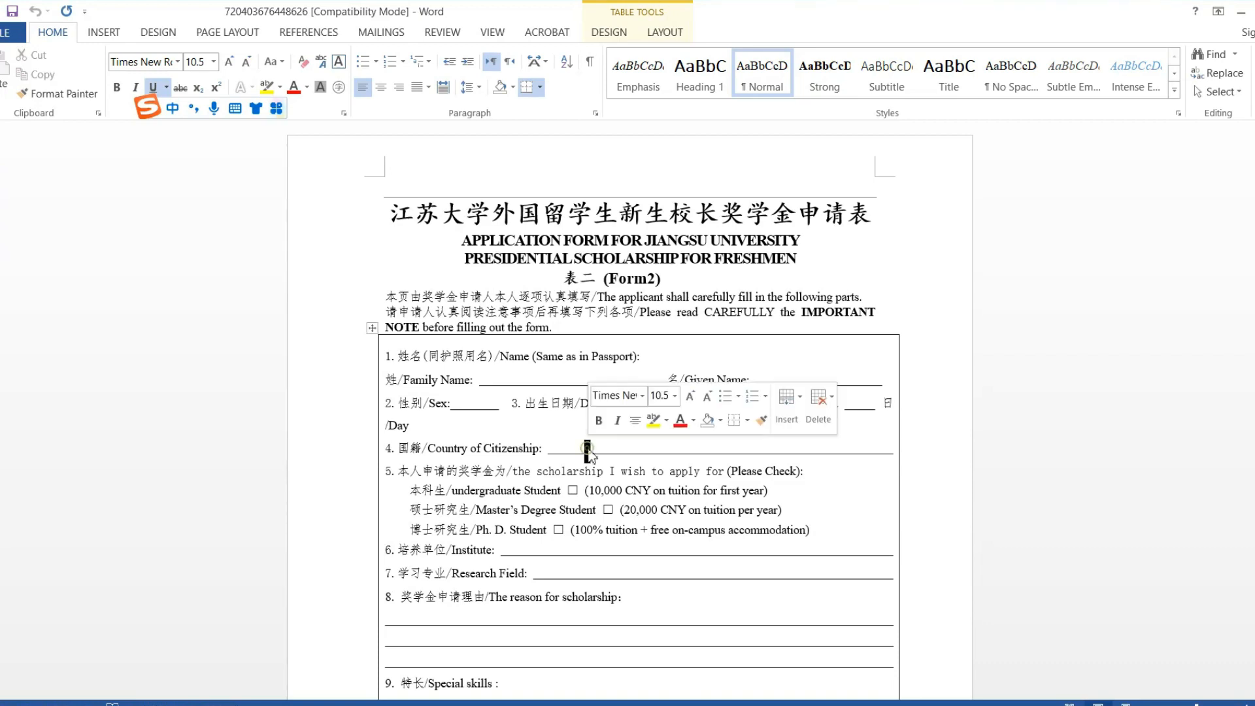
Examine the scholarship options in item 5 of the form, highlighting the Master's and Ph.D. coverage text
{"action": "scroll", "coordinate": [607, 425], "scroll_direction": "down", "scroll_amount": 3}
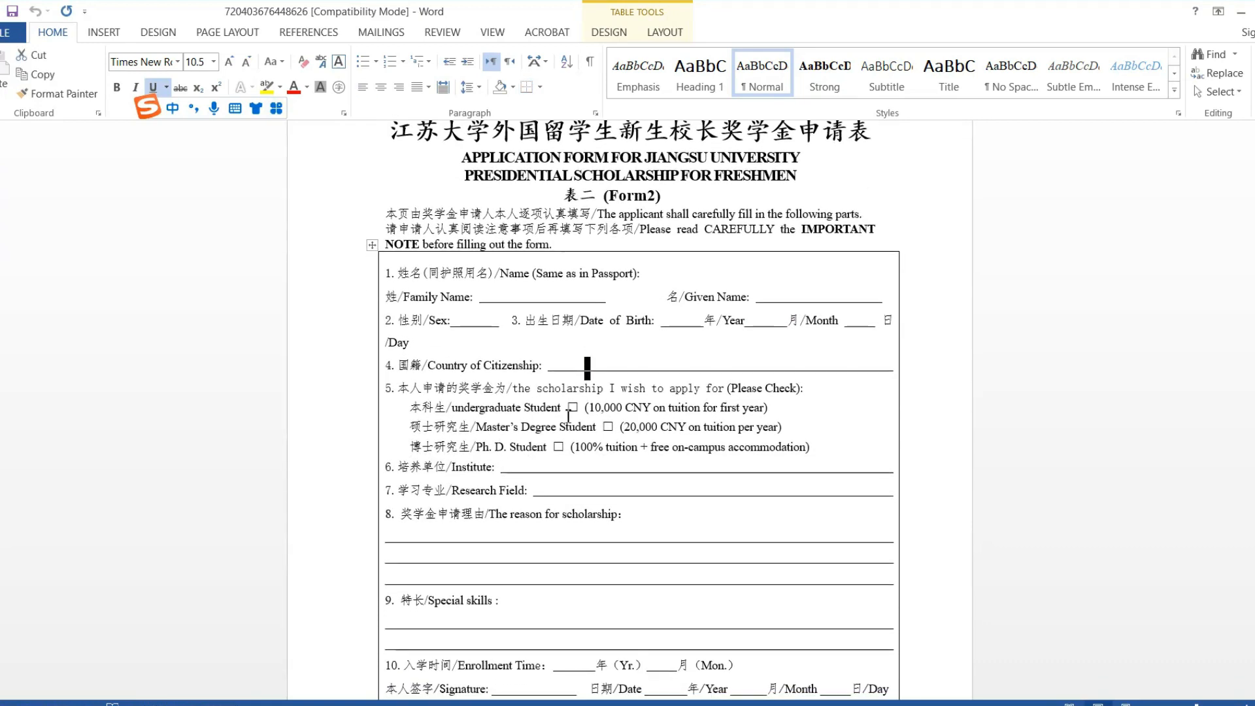
{"action": "double_click", "coordinate": [637, 427]}
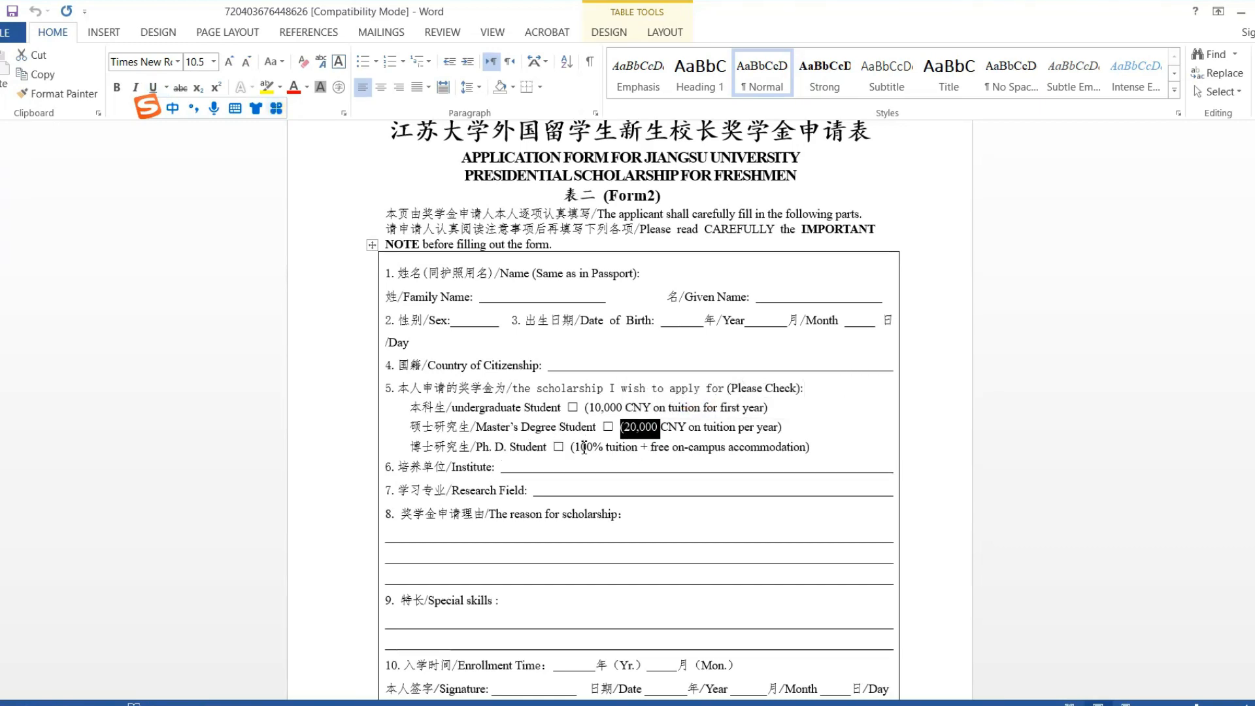
{"action": "left_click_drag", "start_coordinate": [579, 447], "coordinate": [725, 453]}
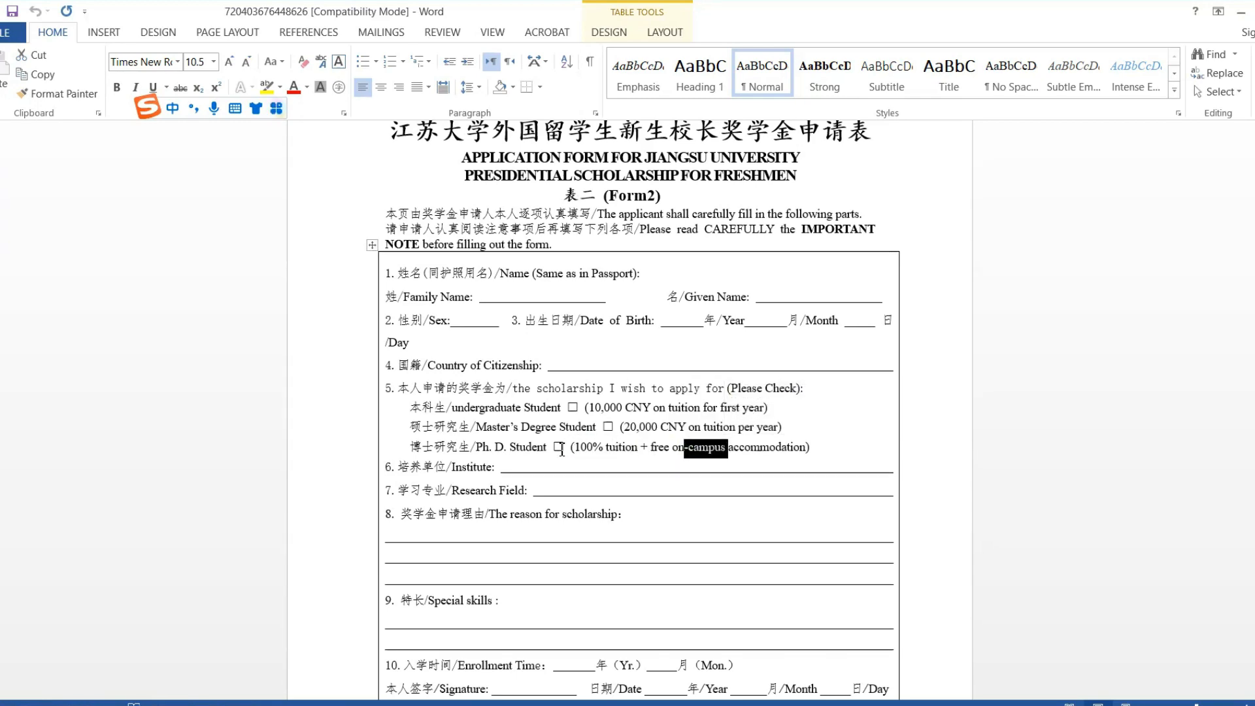
Go through the form's remaining fields: institute, research field, reason for scholarship, special skills, enrollment time and signature
{"action": "scroll", "coordinate": [483, 443], "scroll_direction": "down", "scroll_amount": 1}
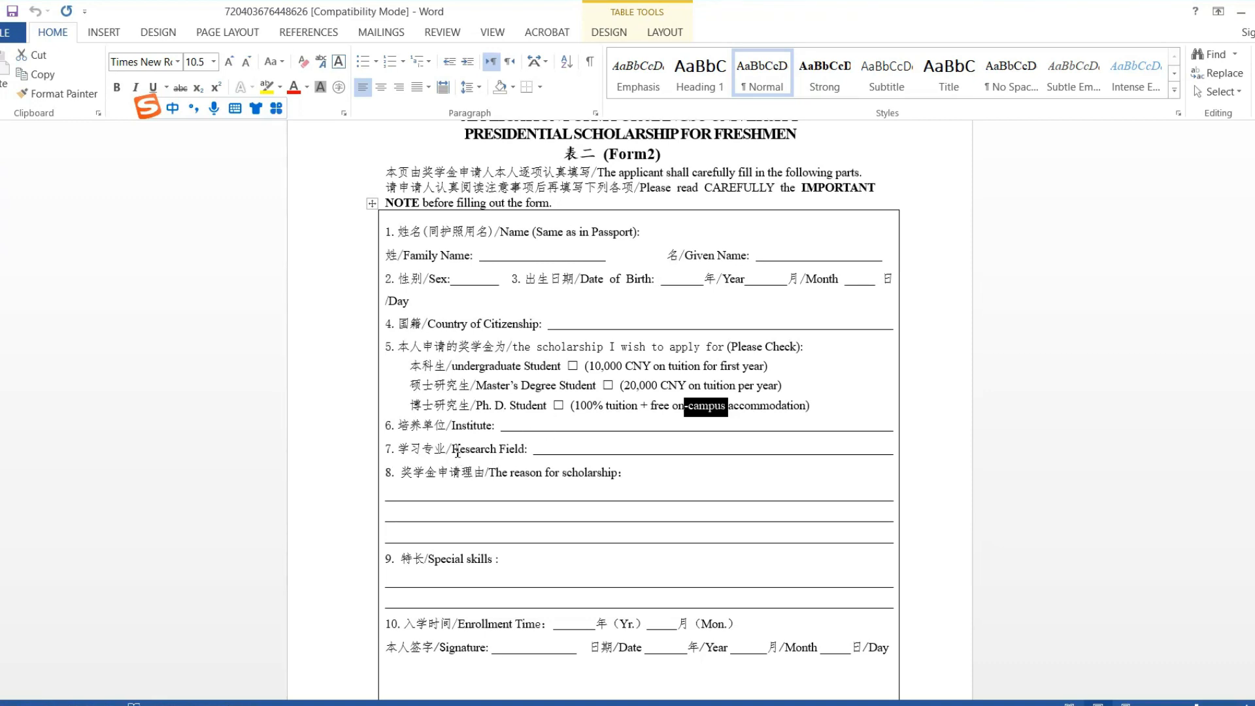
{"action": "left_click", "coordinate": [582, 451]}
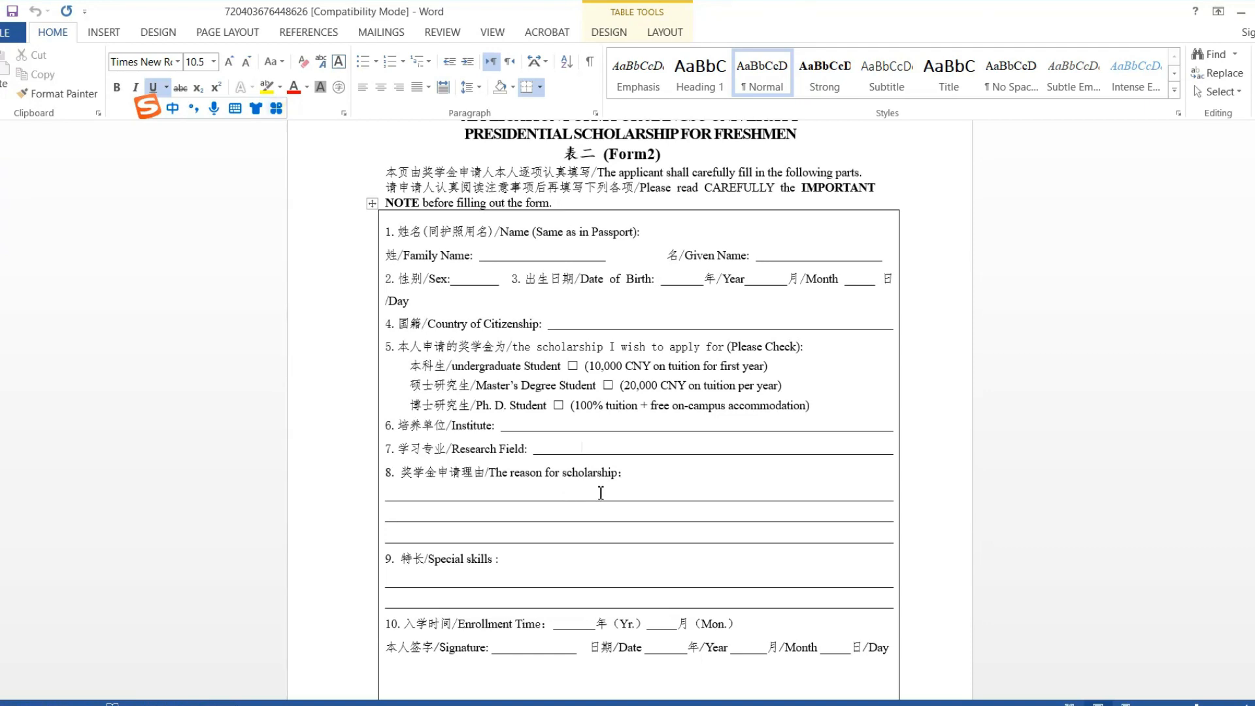
{"action": "scroll", "coordinate": [545, 484], "scroll_direction": "down", "scroll_amount": 1}
{"action": "left_click", "coordinate": [458, 419]}
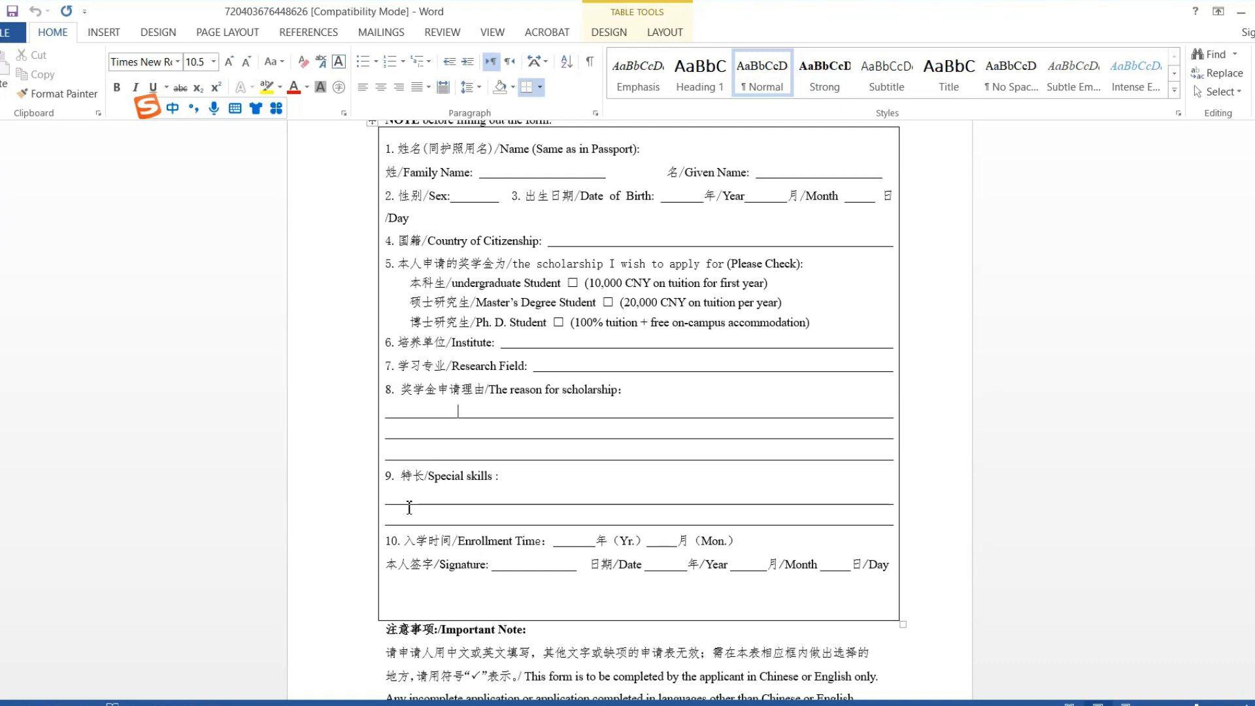
{"action": "left_click", "coordinate": [443, 504]}
{"action": "left_click", "coordinate": [557, 541]}
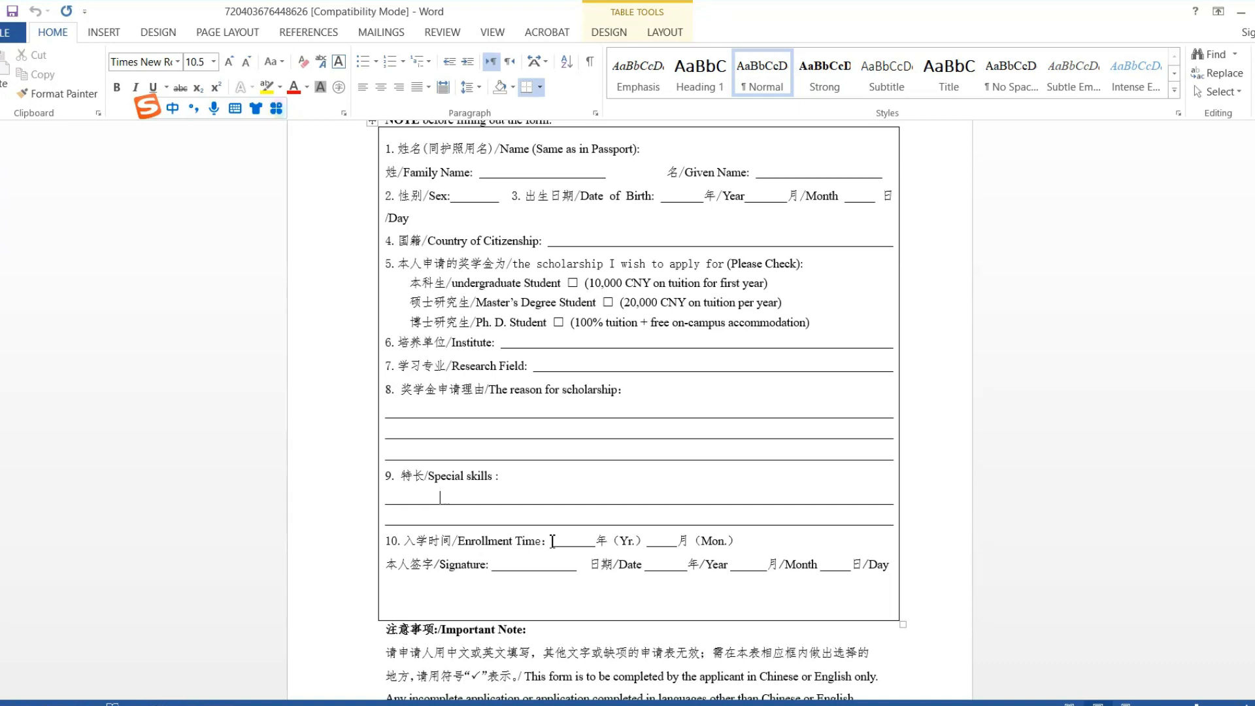
{"action": "left_click", "coordinate": [553, 541]}
{"action": "left_click", "coordinate": [508, 564]}
Switch back to the JSU Presidential Scholarship page in Chrome and open the university's online application portal from it
{"action": "mouse_move", "coordinate": [434, 694]}
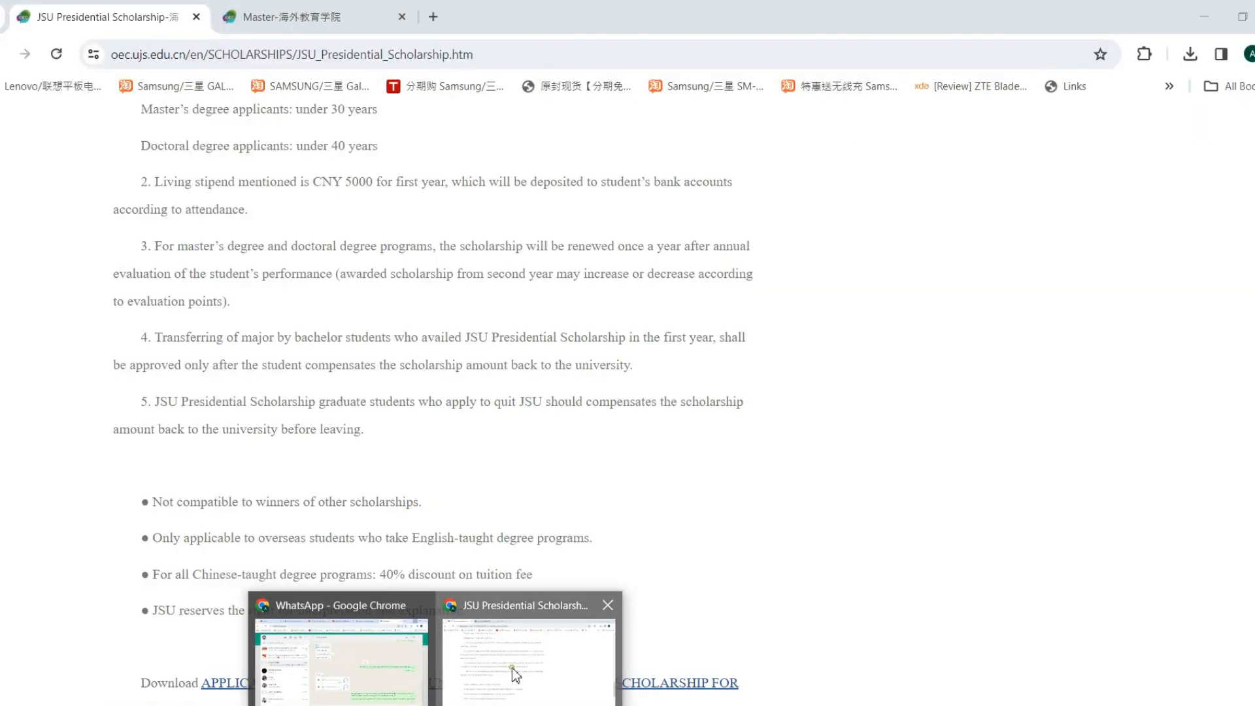
{"action": "left_click", "coordinate": [512, 668]}
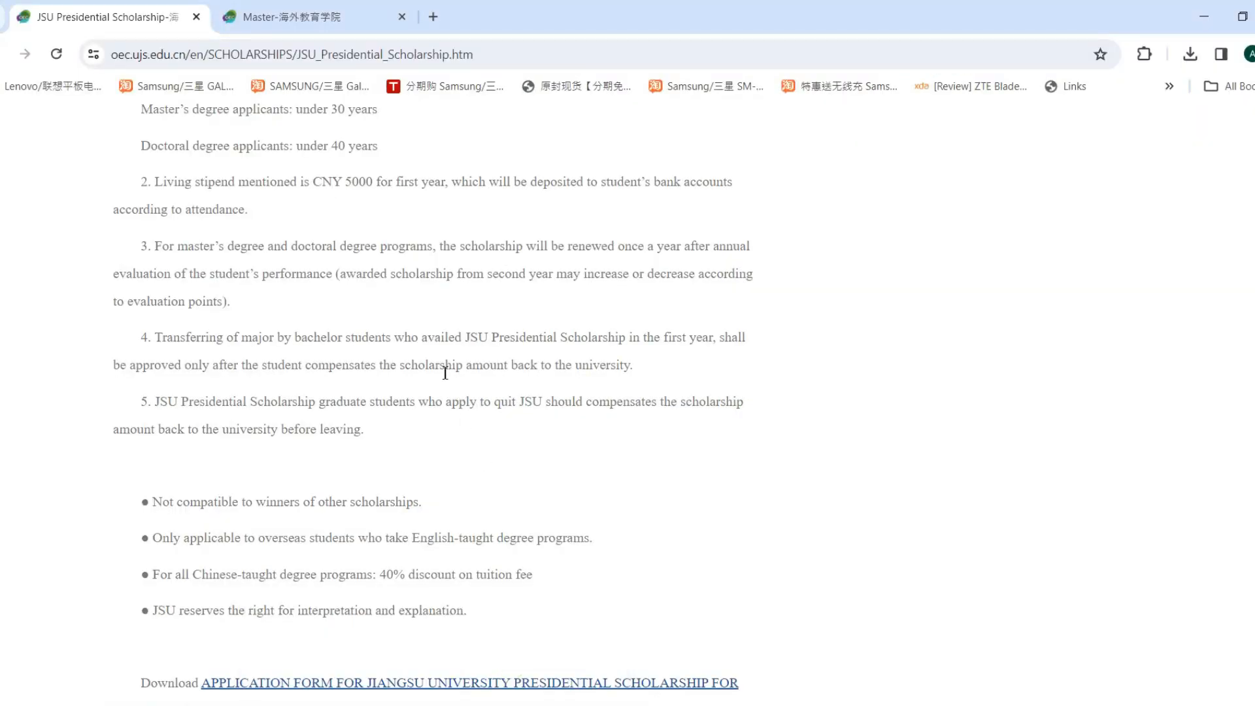
{"action": "scroll", "coordinate": [445, 372], "scroll_direction": "up", "scroll_amount": 20}
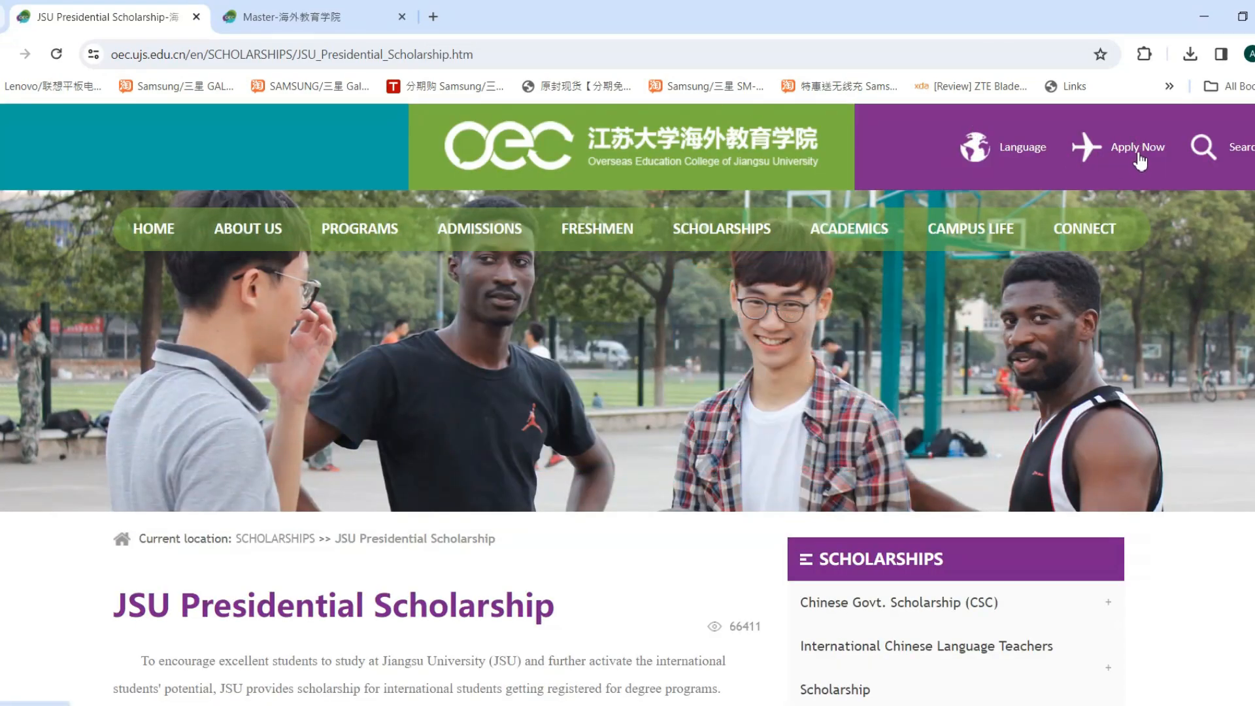
{"action": "left_click", "coordinate": [1129, 149]}
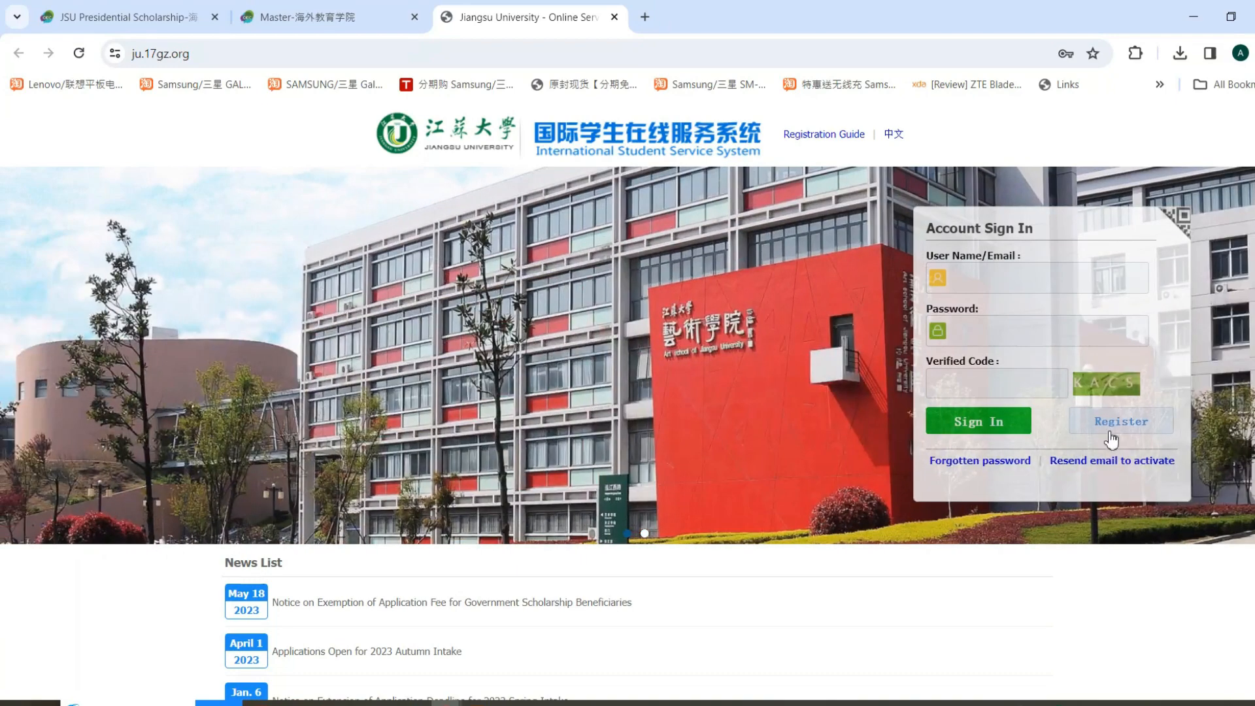
Accept the registration agreement, view the required fields of the member registration form, and close it without registering
{"action": "left_click", "coordinate": [1113, 436]}
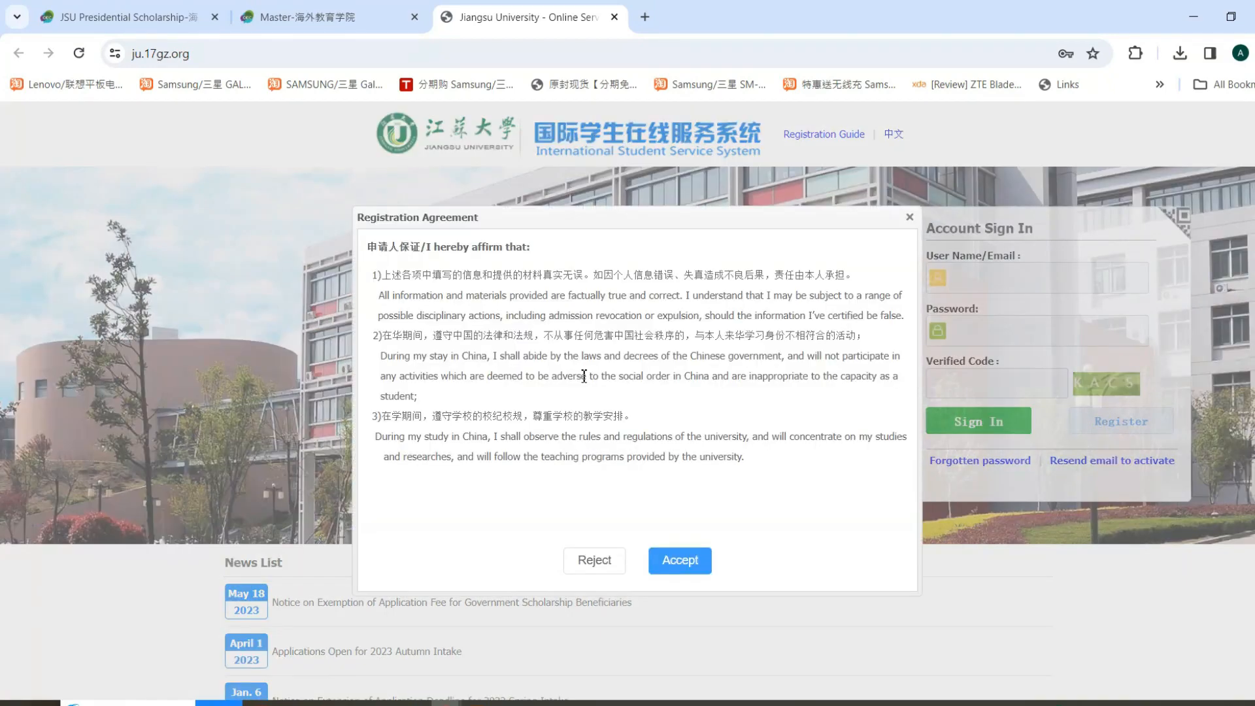
{"action": "left_click", "coordinate": [675, 562]}
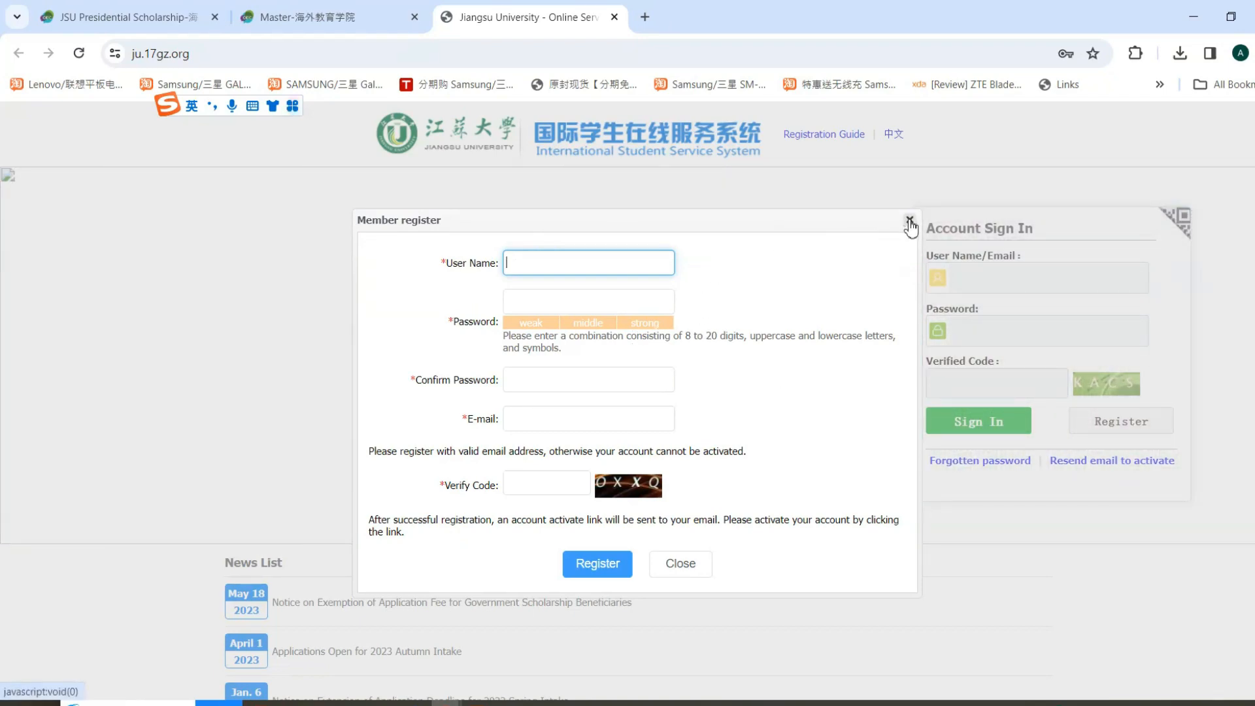
{"action": "left_click", "coordinate": [687, 567]}
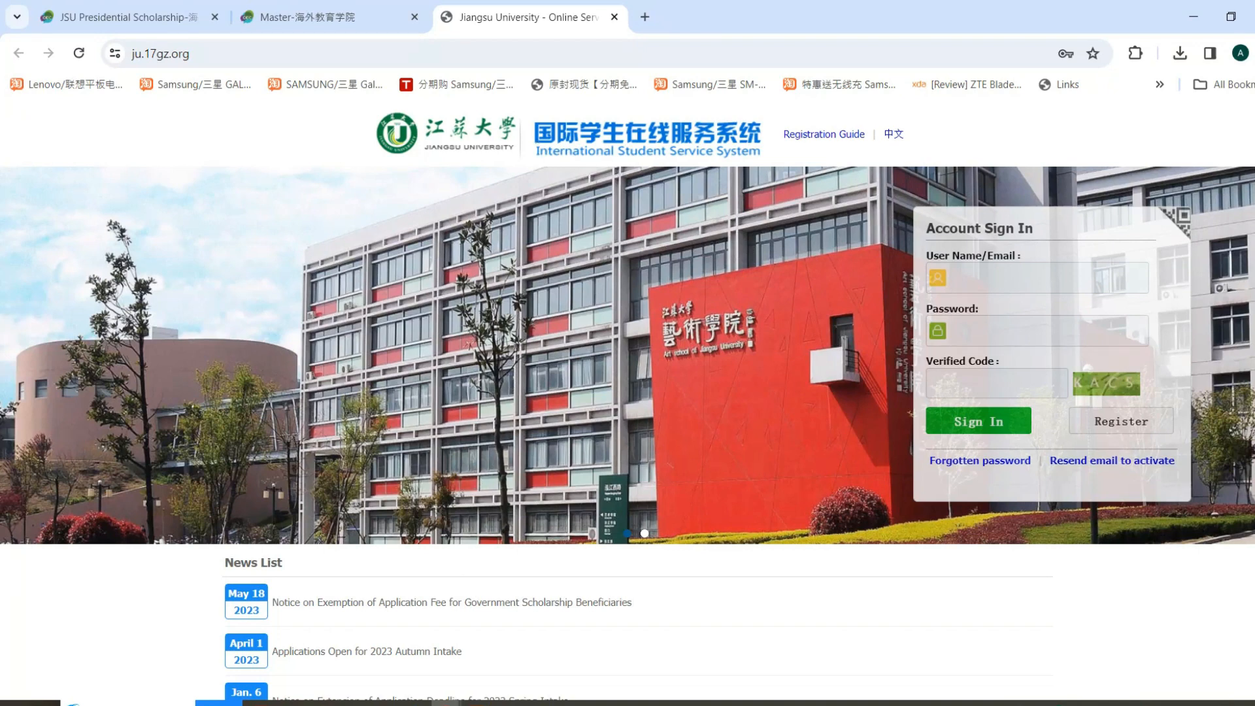
Switch to the browser window with the signed-in account, start a new application, and open the How_to_pay link in the application notes
{"action": "left_click", "coordinate": [477, 703]}
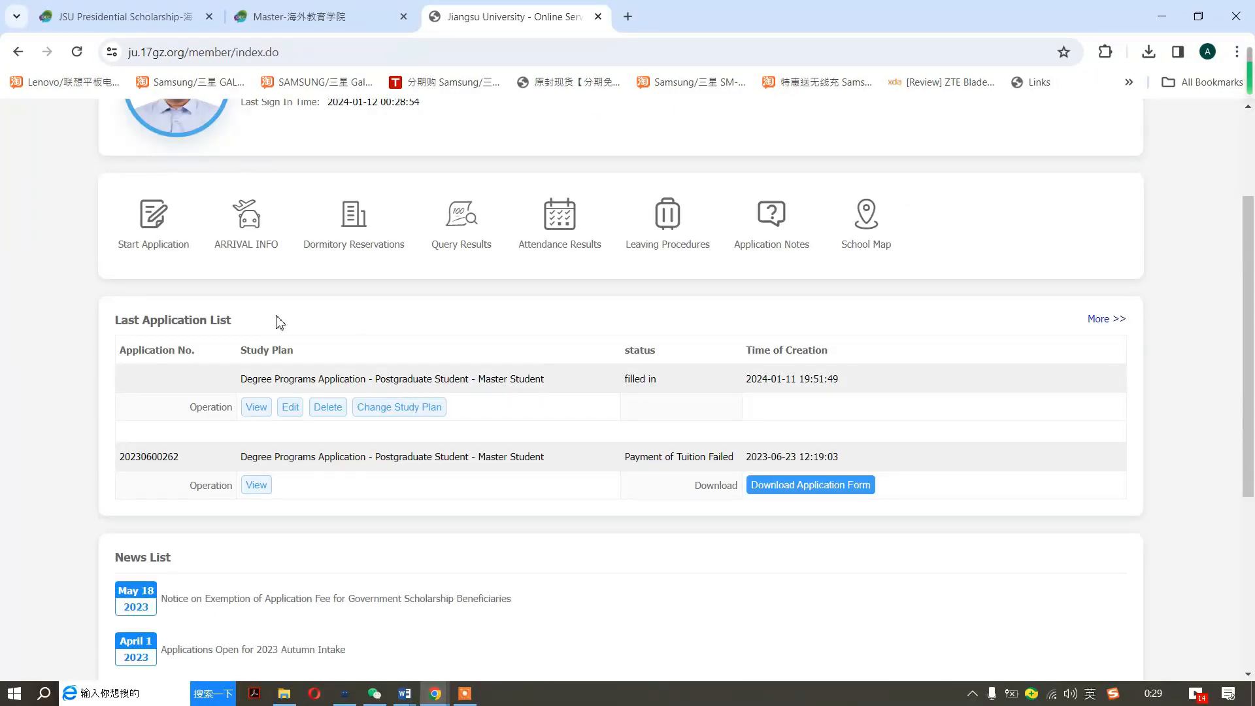
{"action": "left_click", "coordinate": [160, 249]}
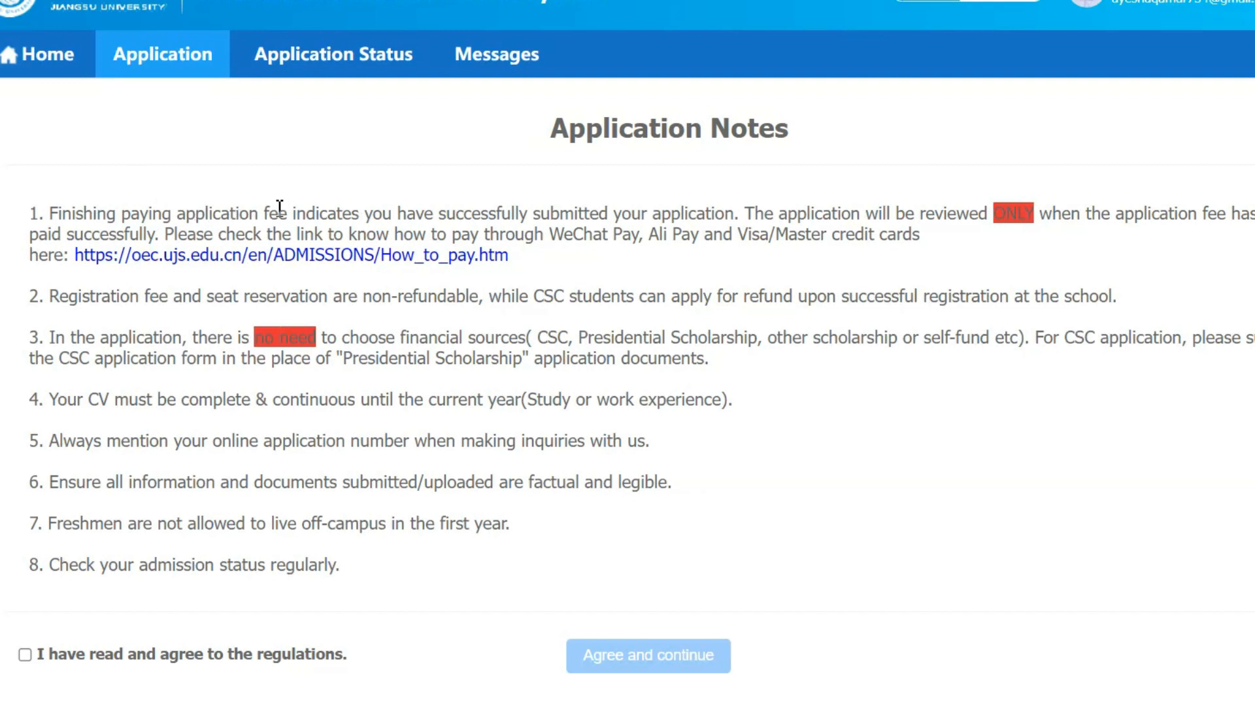
{"action": "right_click", "coordinate": [415, 255]}
{"action": "left_click", "coordinate": [437, 279]}
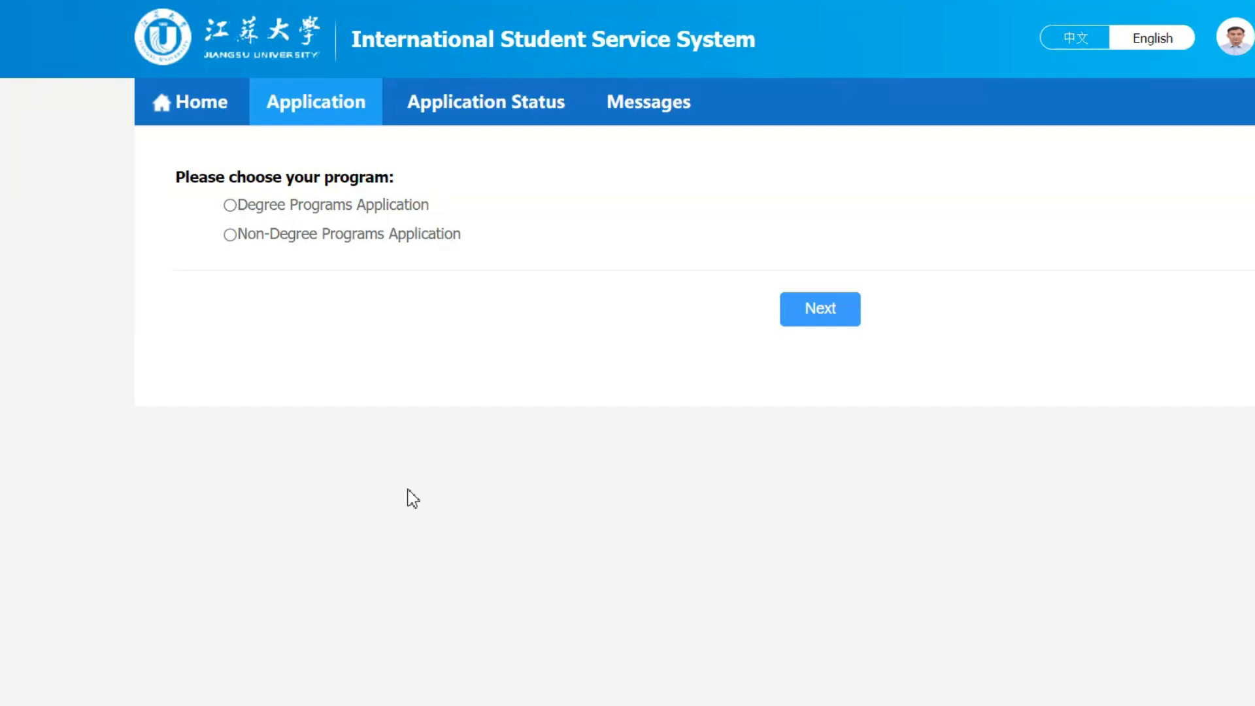
Choose Degree Programs Application as the program and Postgraduate Student as the applicant type, and continue to the study plans
{"action": "left_click", "coordinate": [236, 208]}
{"action": "left_click", "coordinate": [806, 317]}
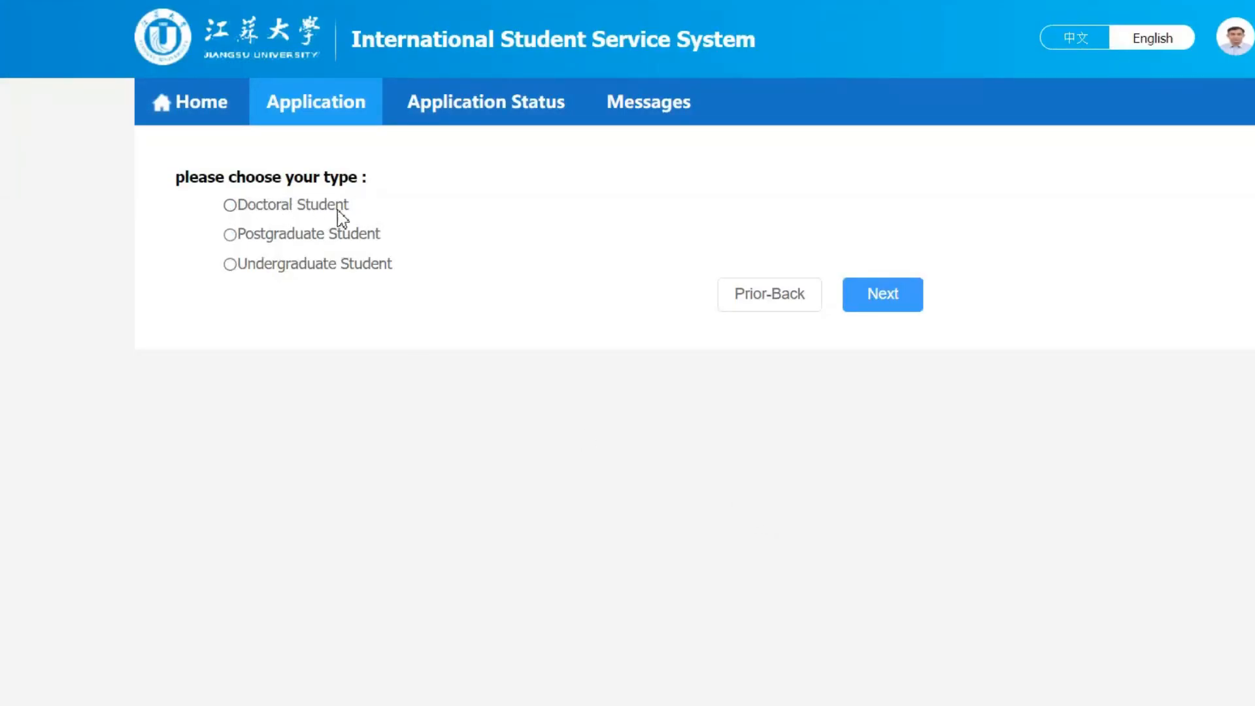
{"action": "left_click", "coordinate": [230, 235]}
{"action": "left_click", "coordinate": [230, 234]}
{"action": "left_click", "coordinate": [892, 301]}
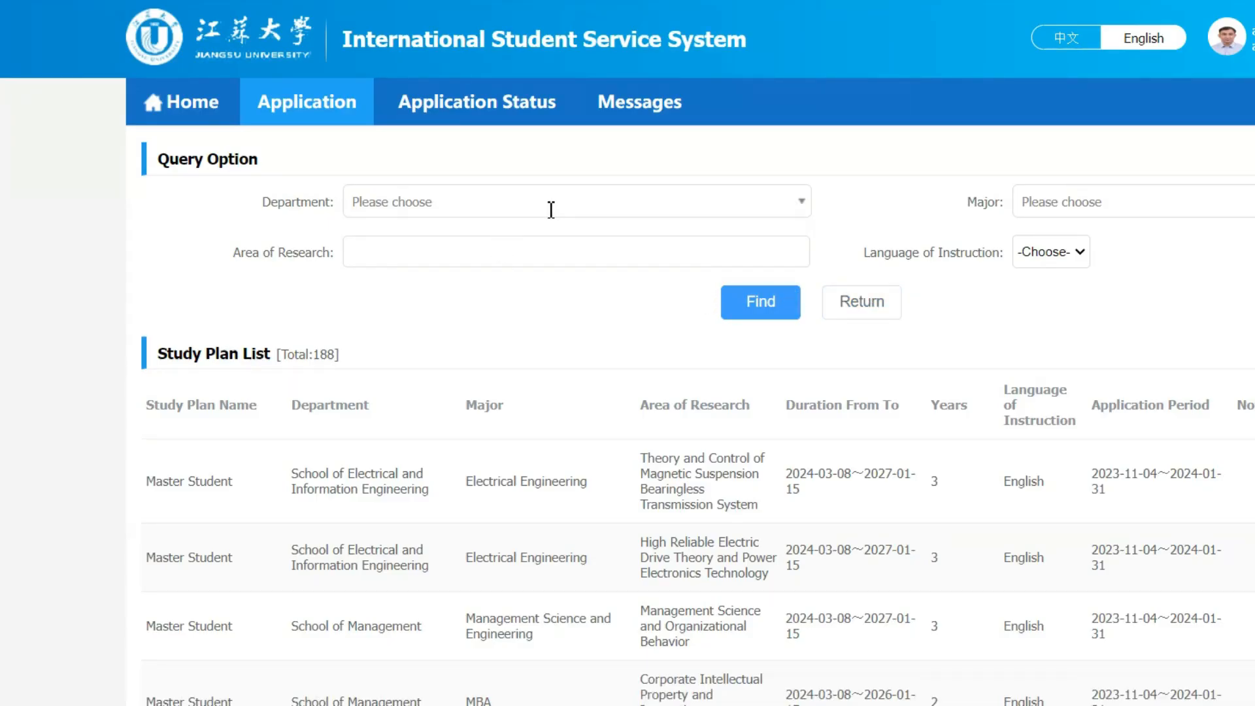
Look through the master's study plan list and filter it by the School of Life Sciences department
{"action": "scroll", "coordinate": [547, 392], "scroll_direction": "down", "scroll_amount": 10}
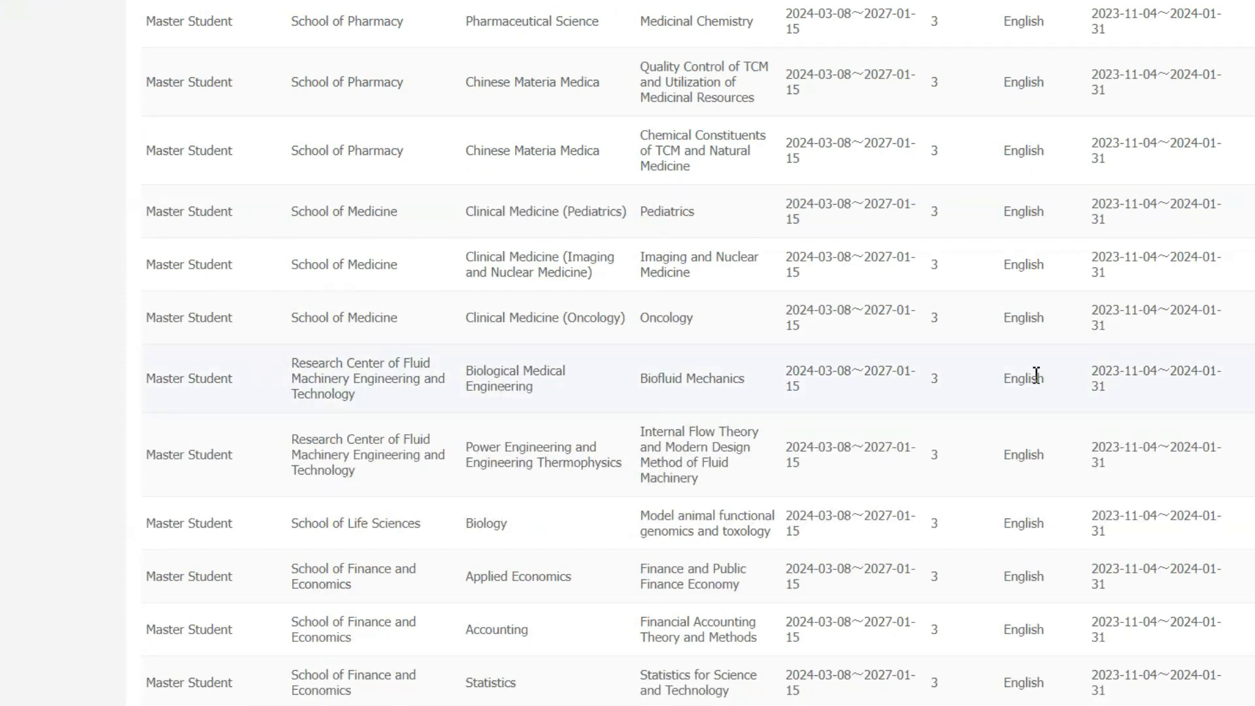
{"action": "scroll", "coordinate": [1036, 377], "scroll_direction": "down", "scroll_amount": 3}
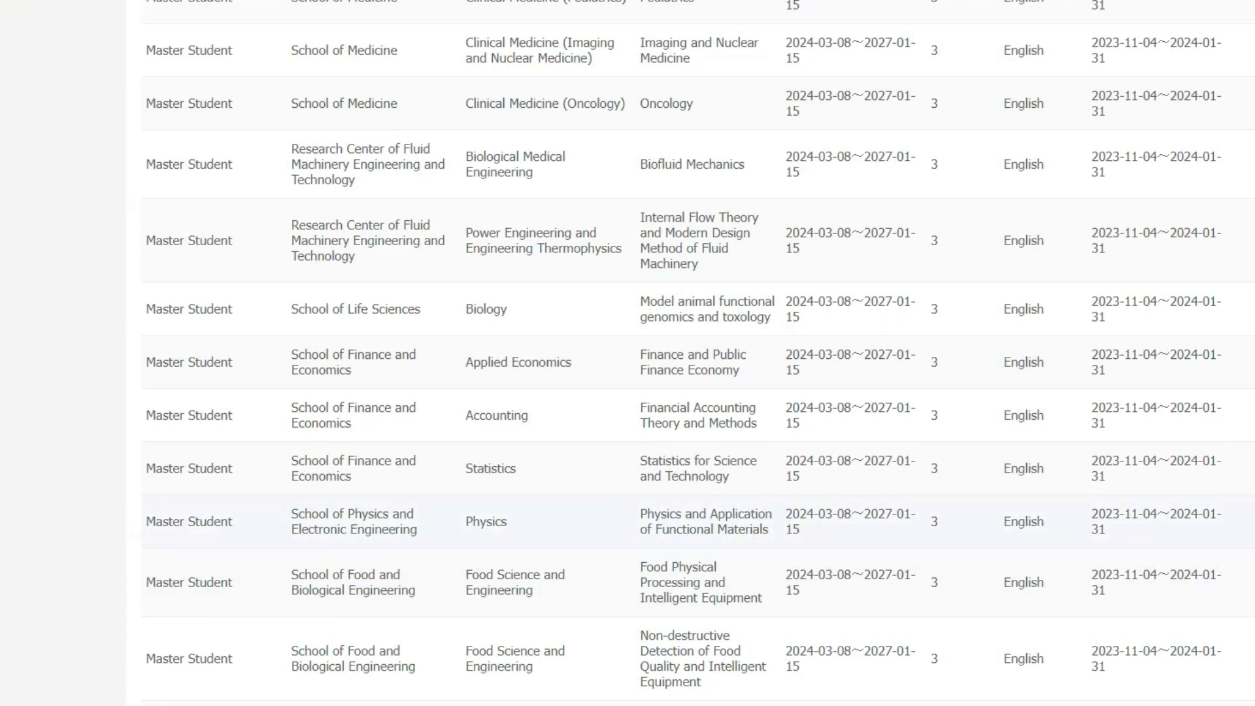
{"action": "scroll", "coordinate": [674, 563], "scroll_direction": "down", "scroll_amount": 1}
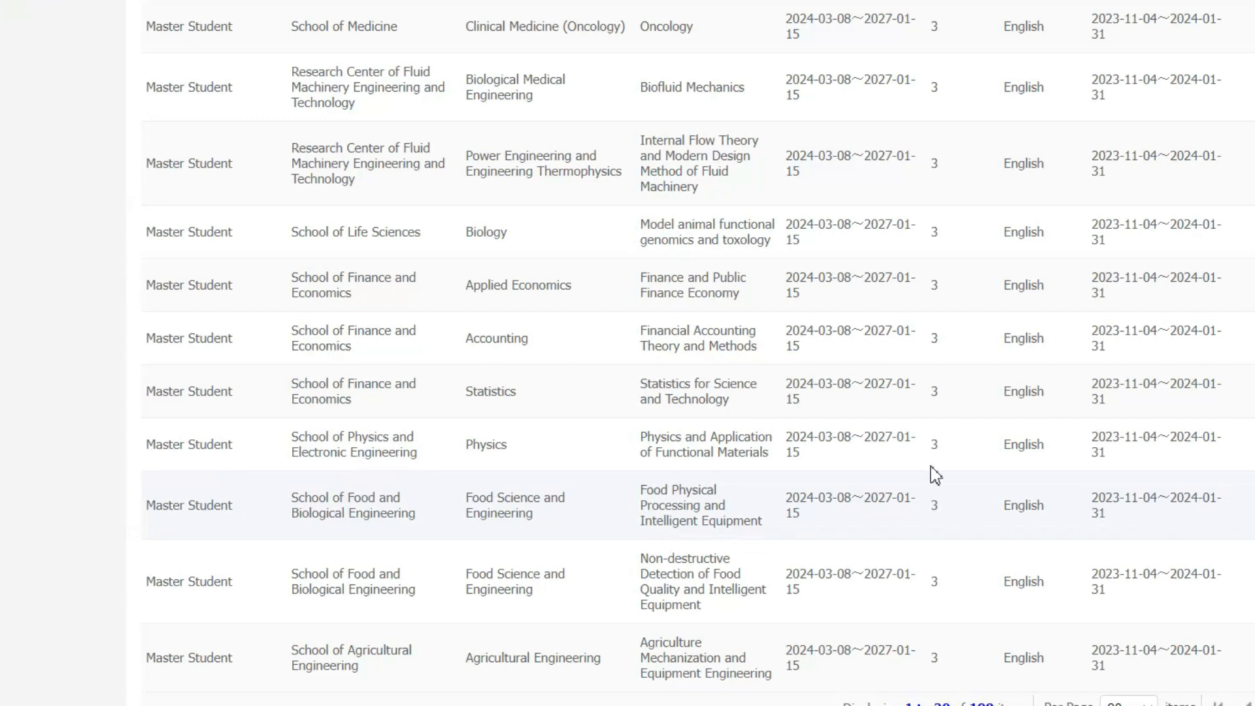
{"action": "scroll", "coordinate": [850, 432], "scroll_direction": "up", "scroll_amount": 10}
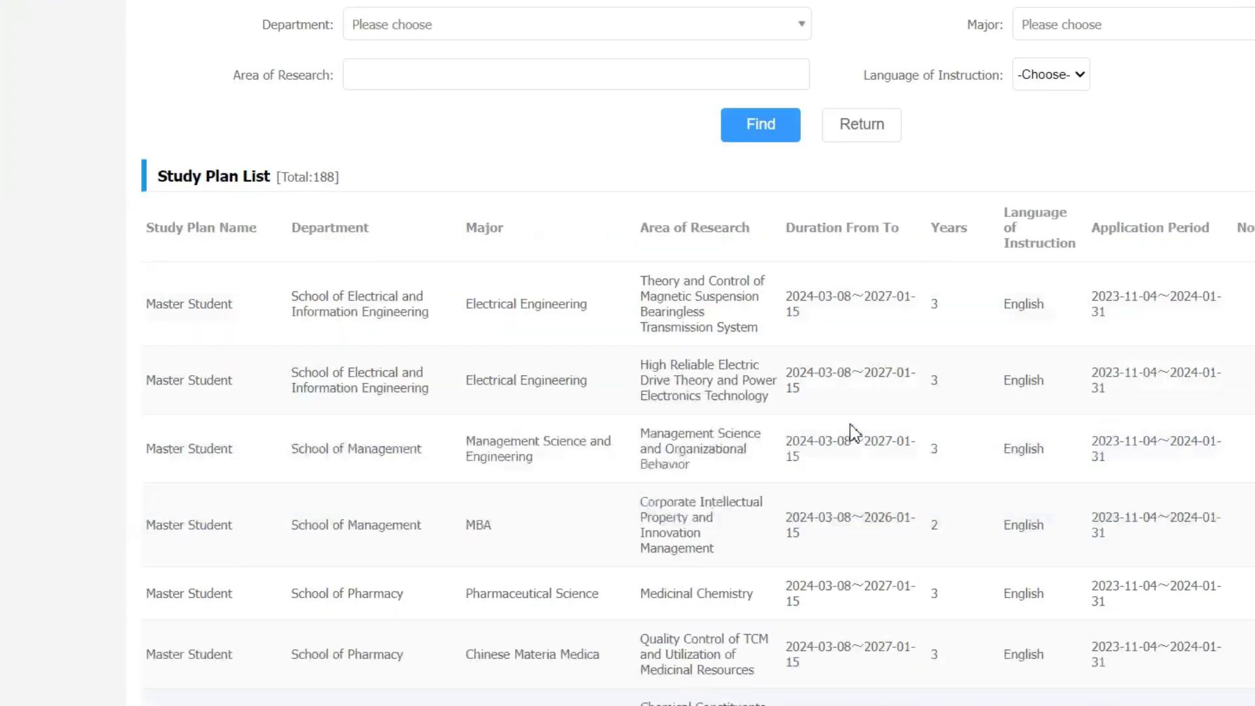
{"action": "scroll", "coordinate": [849, 424], "scroll_direction": "up", "scroll_amount": 1}
{"action": "left_click", "coordinate": [737, 125]}
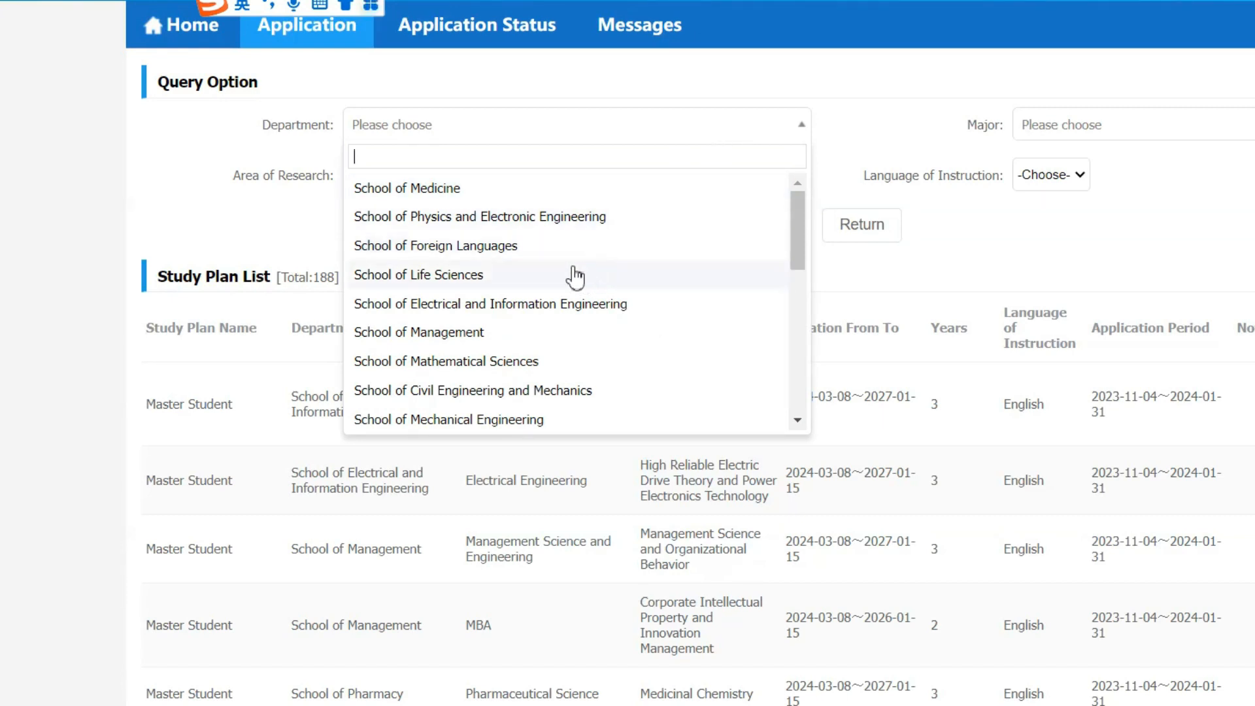
{"action": "left_click", "coordinate": [482, 280]}
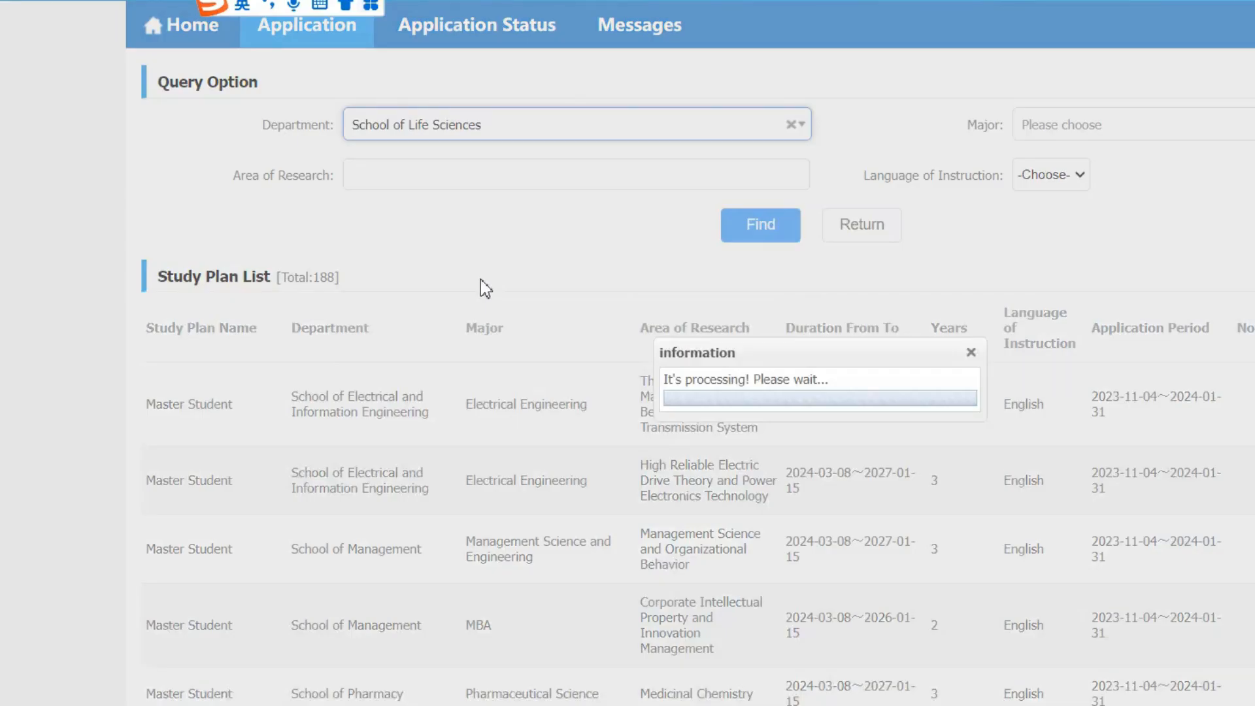
{"action": "scroll", "coordinate": [776, 301], "scroll_direction": "down", "scroll_amount": 1}
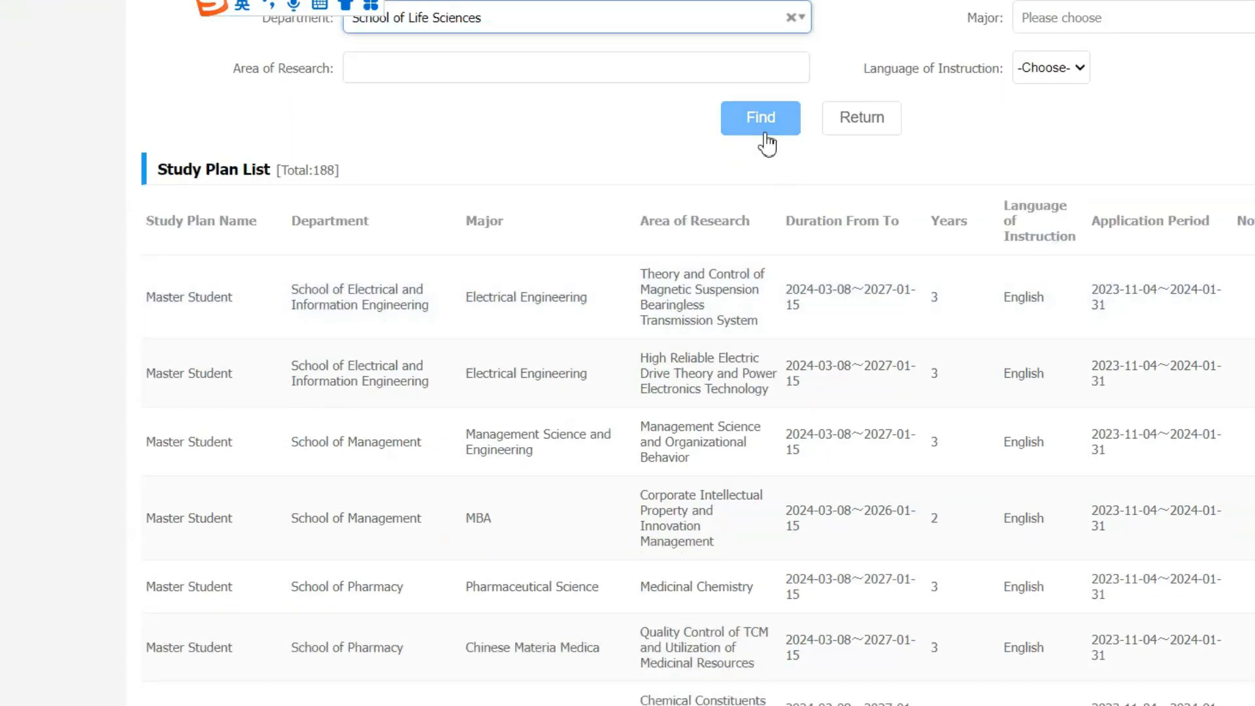
{"action": "left_click", "coordinate": [762, 124]}
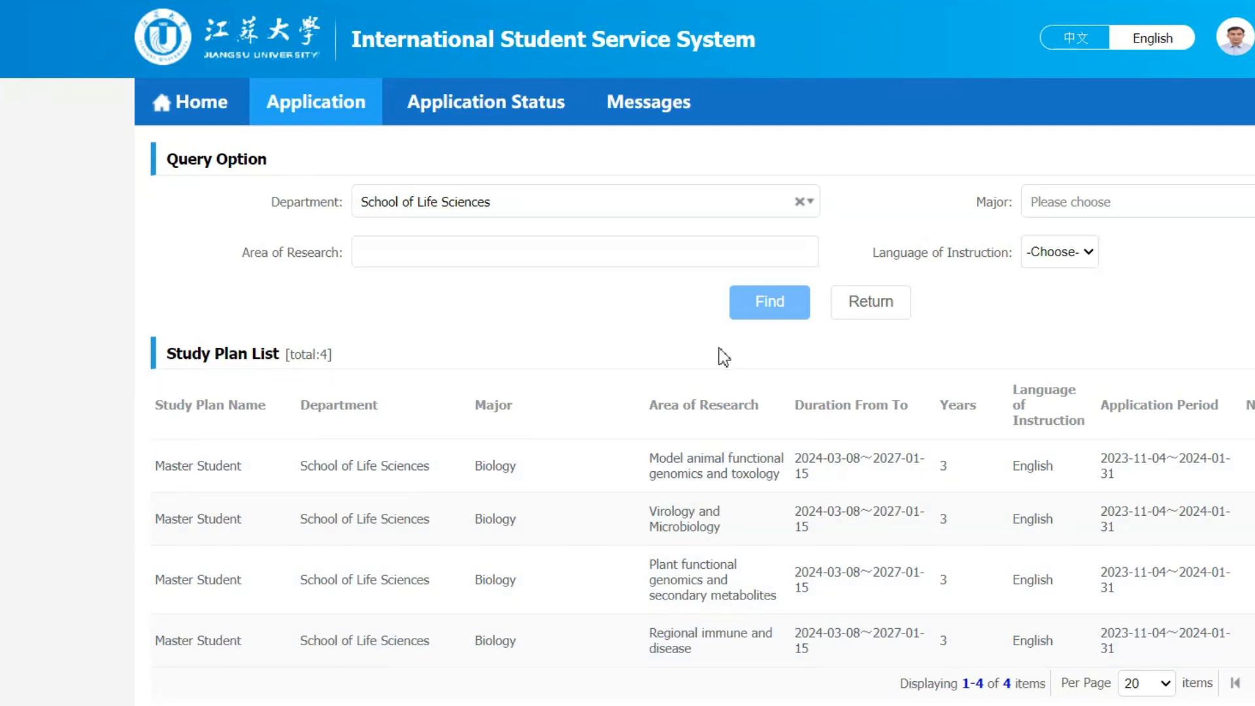
Filter the study plans by the School of Management department and review the listed majors, research areas and application periods
{"action": "left_click", "coordinate": [625, 203]}
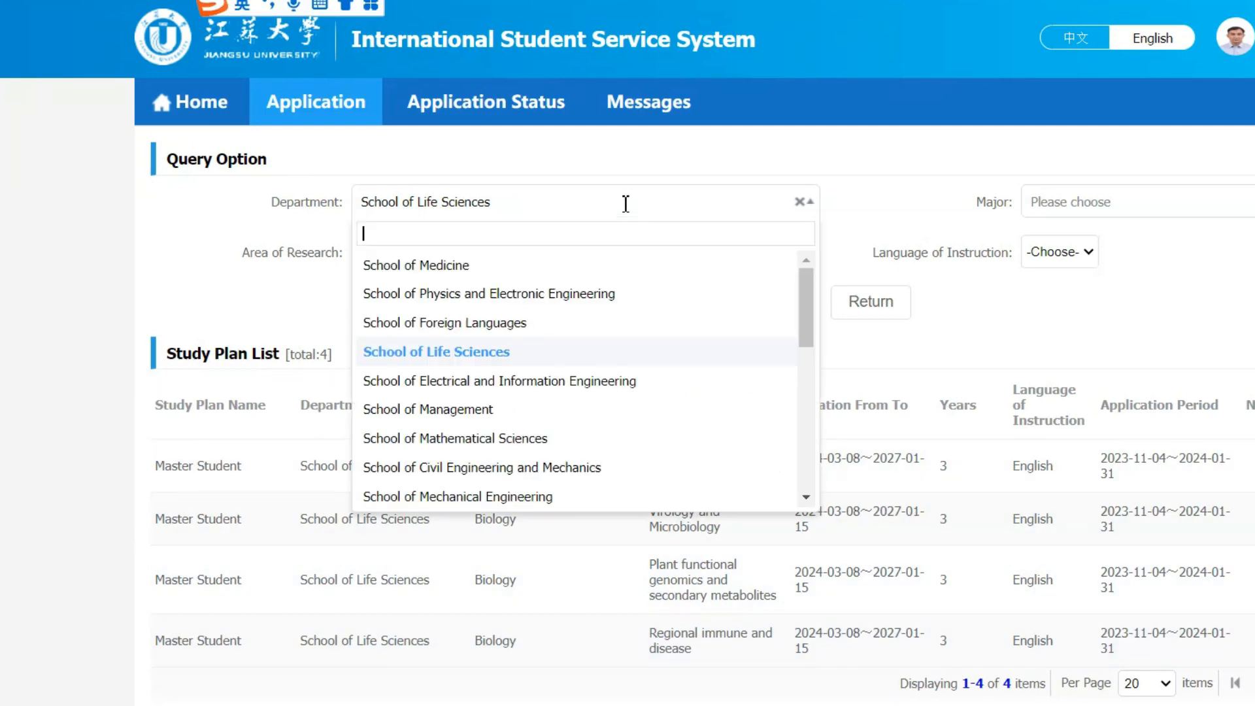
{"action": "left_click", "coordinate": [575, 411]}
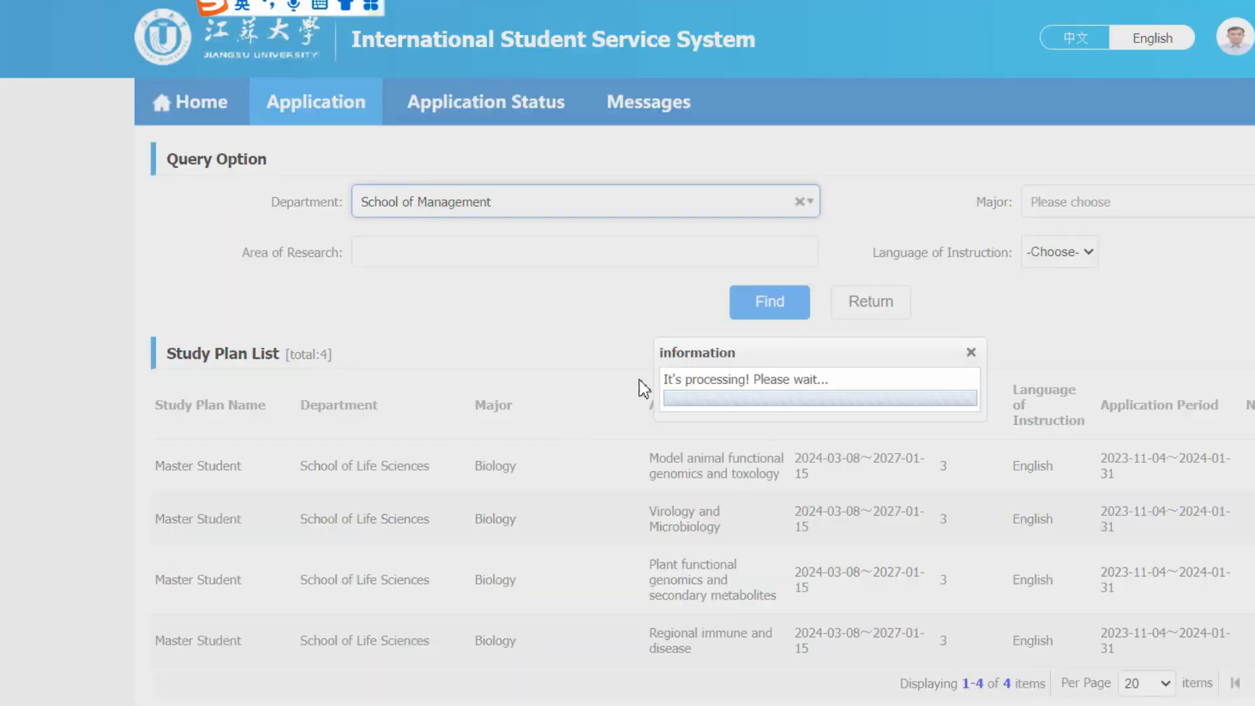
{"action": "left_click", "coordinate": [791, 302]}
{"action": "scroll", "coordinate": [616, 454], "scroll_direction": "down", "scroll_amount": 3}
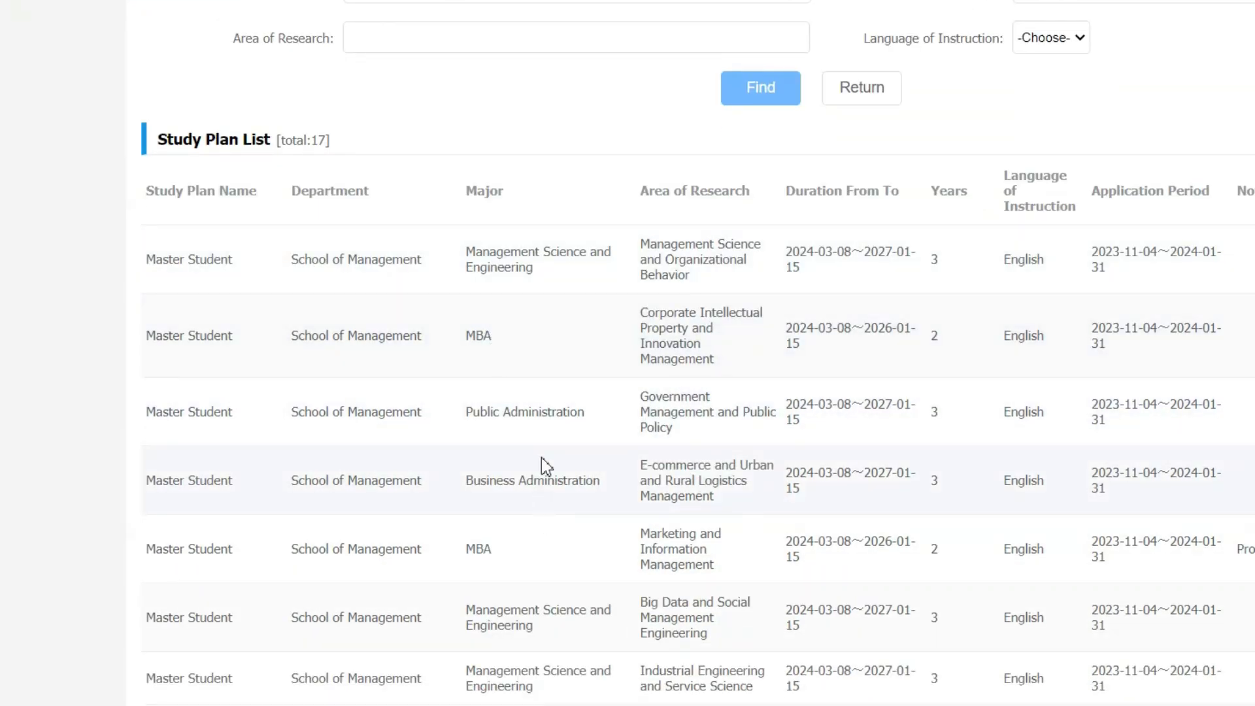
{"action": "scroll", "coordinate": [541, 457], "scroll_direction": "down", "scroll_amount": 2}
{"action": "scroll", "coordinate": [542, 320], "scroll_direction": "down", "scroll_amount": 3}
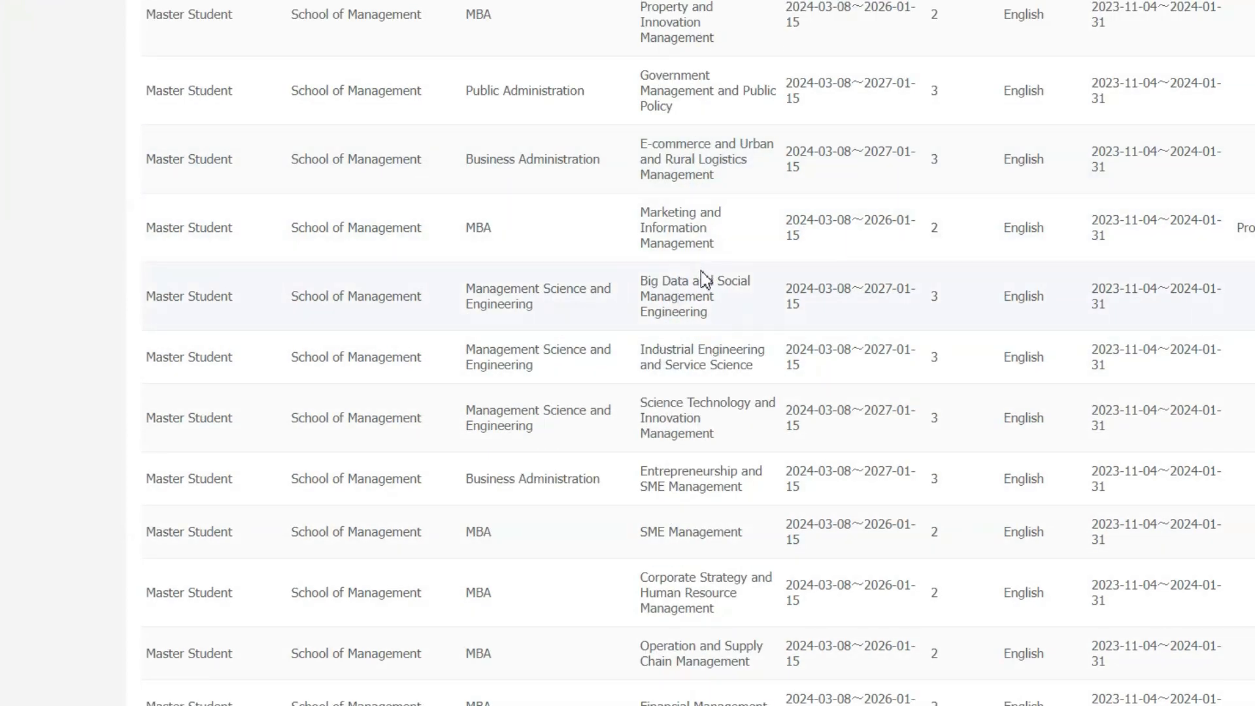
{"action": "scroll", "coordinate": [693, 260], "scroll_direction": "up", "scroll_amount": 2}
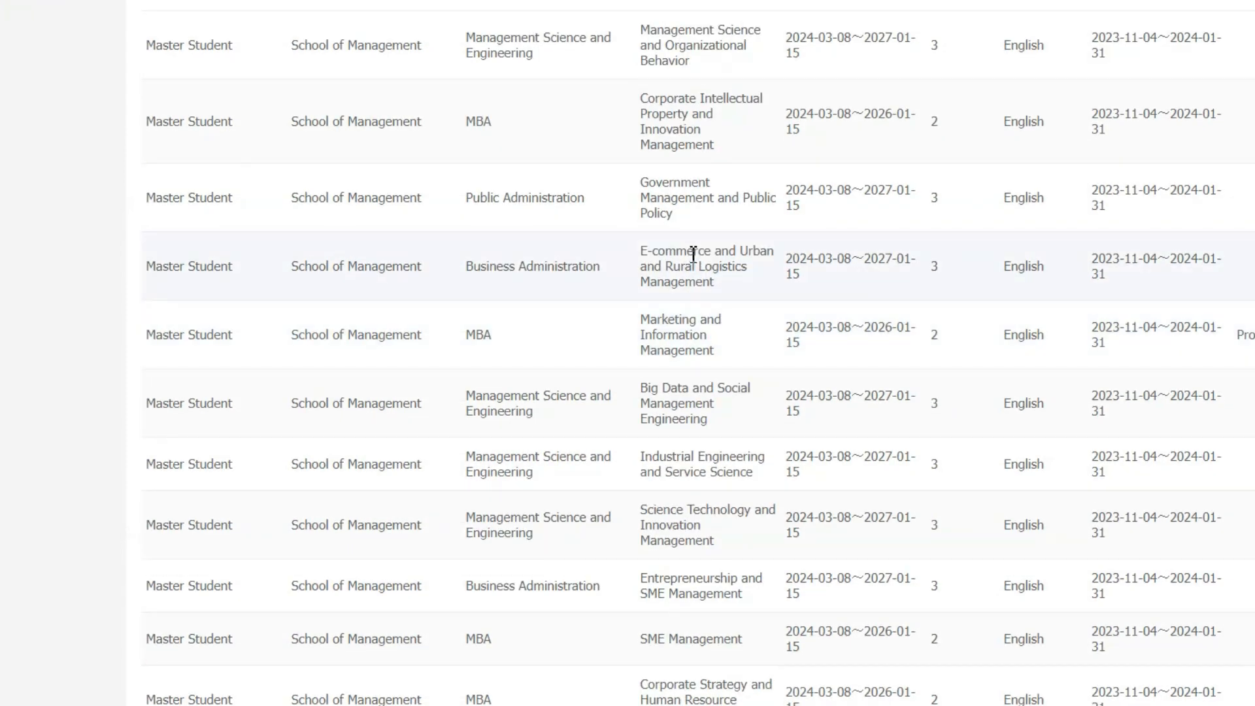
{"action": "scroll", "coordinate": [694, 219], "scroll_direction": "up", "scroll_amount": 4}
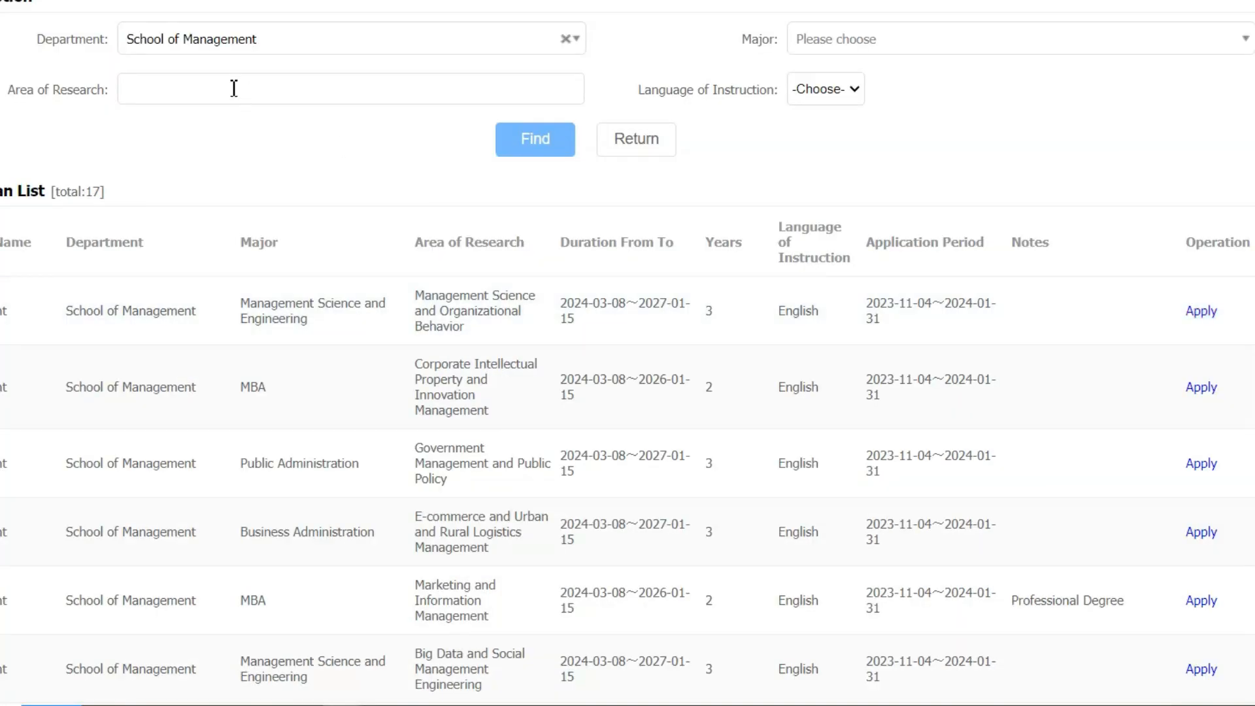
{"action": "scroll", "coordinate": [236, 83], "scroll_direction": "up", "scroll_amount": 2}
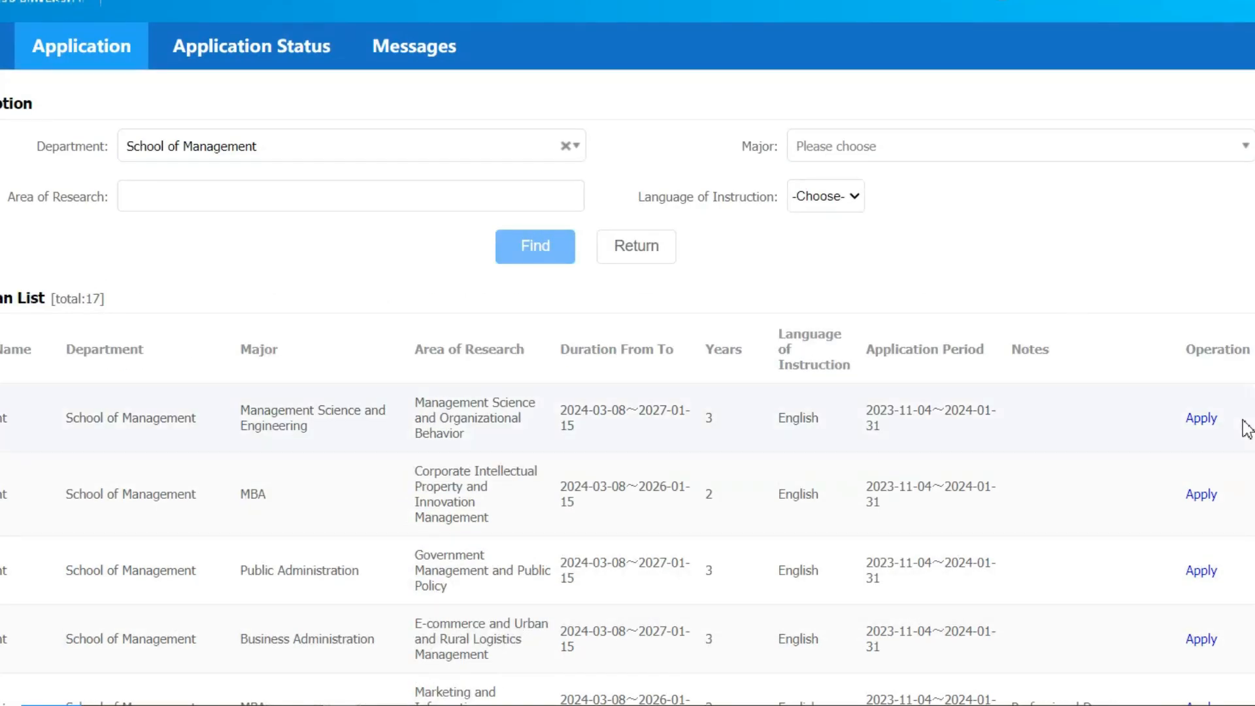
Open the application's Basic Info form and review the prefilled personal information fields
{"action": "left_click", "coordinate": [90, 66]}
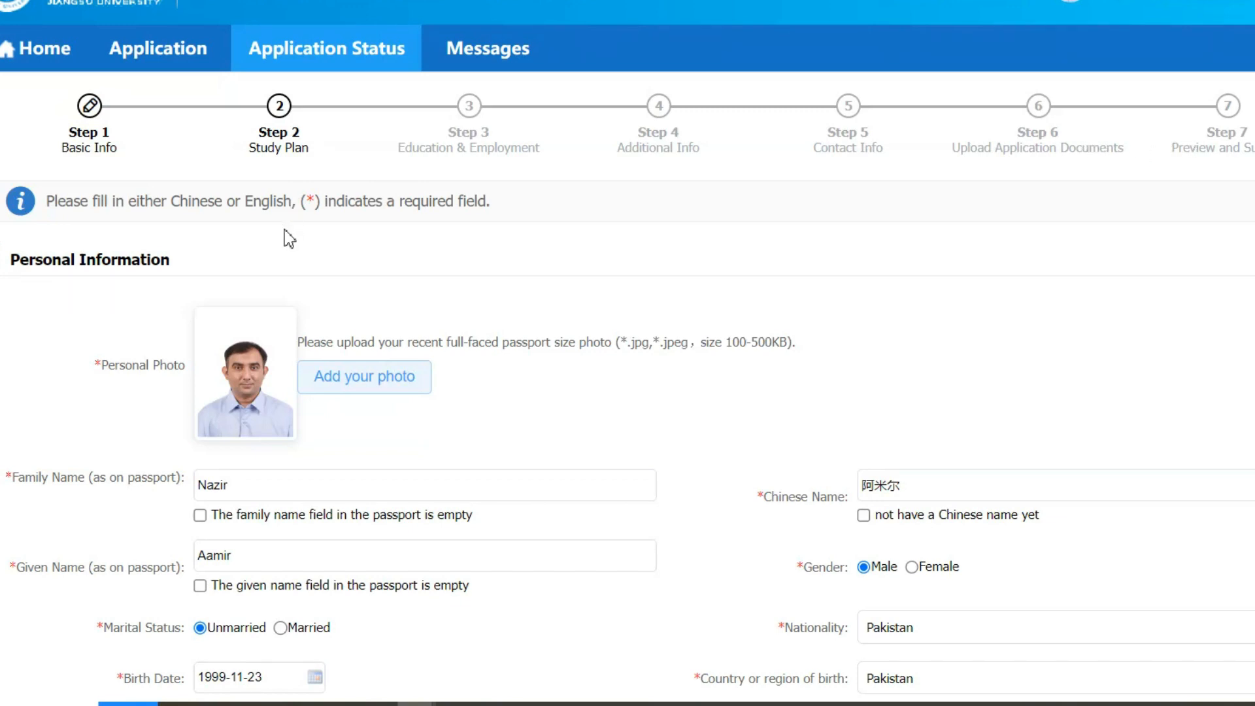
{"action": "scroll", "coordinate": [289, 239], "scroll_direction": "down", "scroll_amount": 3}
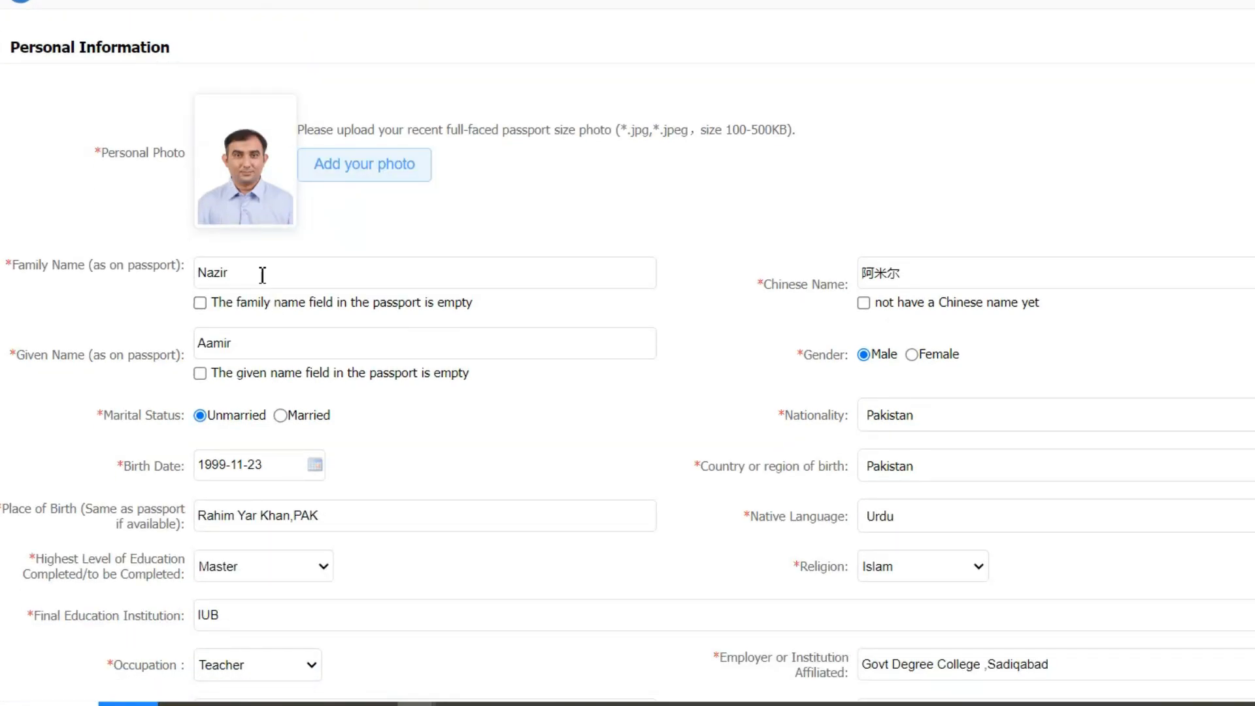
{"action": "scroll", "coordinate": [262, 274], "scroll_direction": "down", "scroll_amount": 3}
{"action": "scroll", "coordinate": [261, 280], "scroll_direction": "up", "scroll_amount": 2}
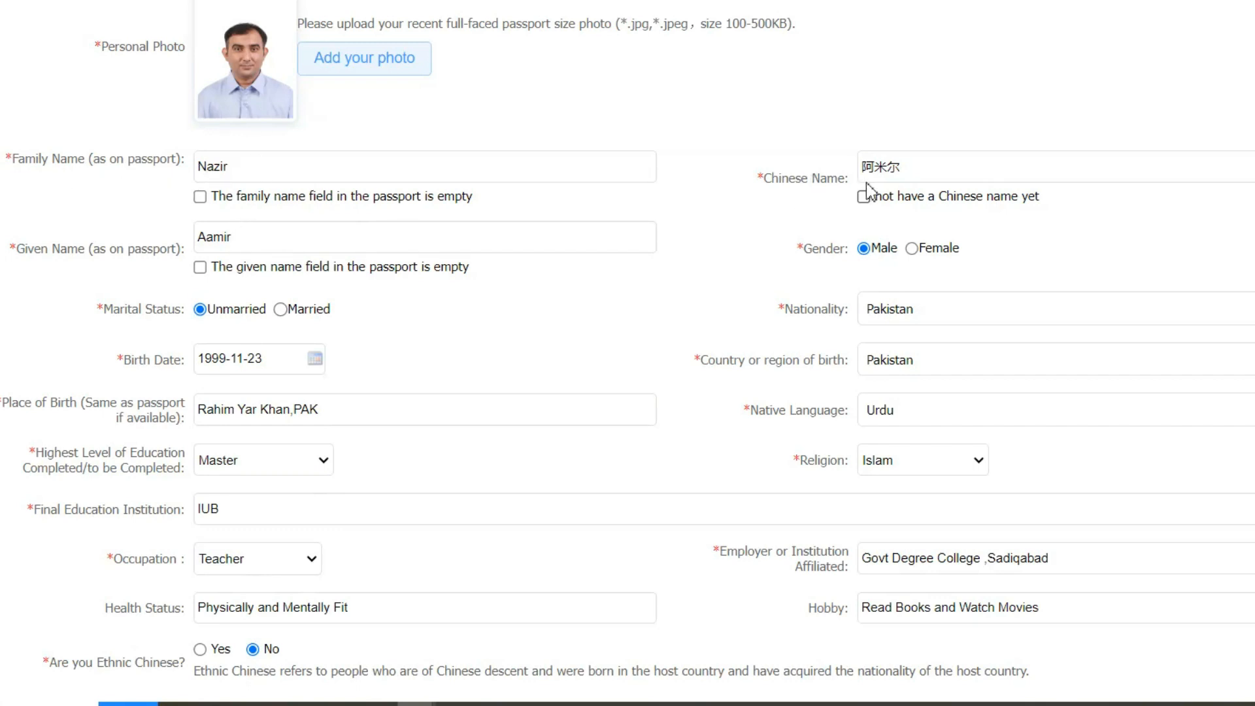
Clear the Chinese Name field and mark the applicant as not having a Chinese name yet
{"action": "left_click", "coordinate": [927, 175]}
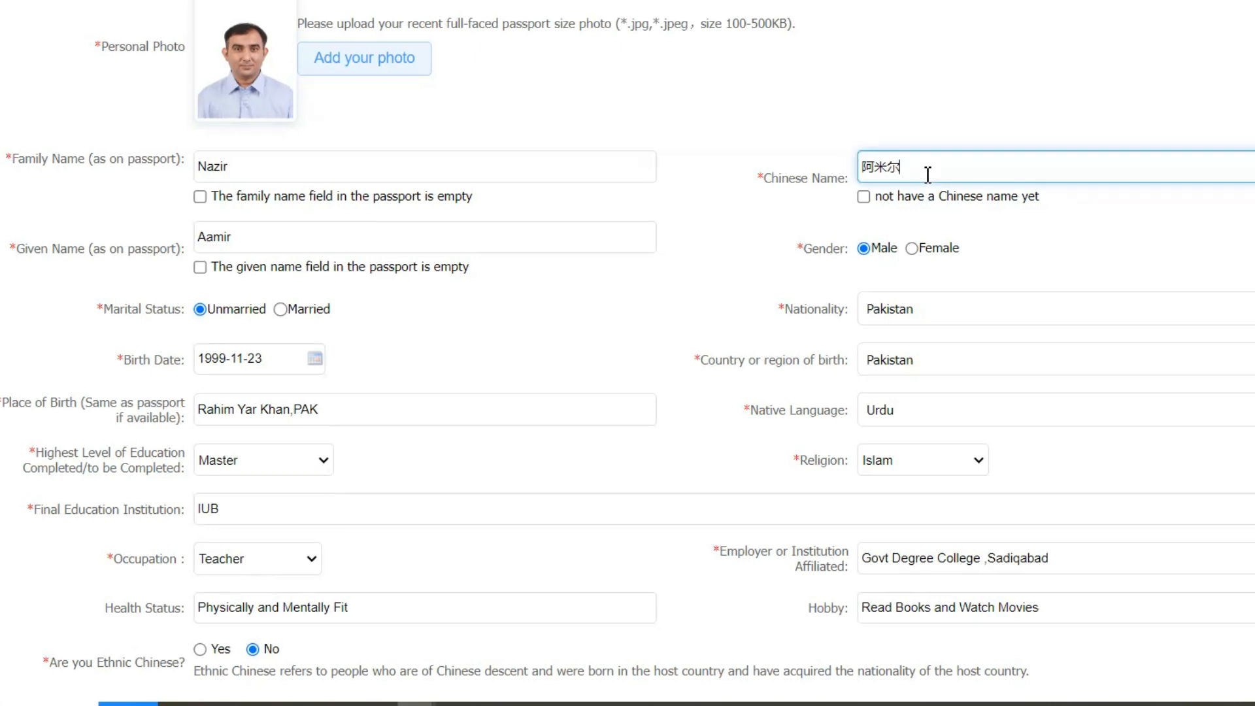
{"action": "key", "text": "BackSpace"}
{"action": "key", "text": "BackSpace"}
{"action": "key", "text": "BackSpace"}
{"action": "left_click", "coordinate": [863, 197]}
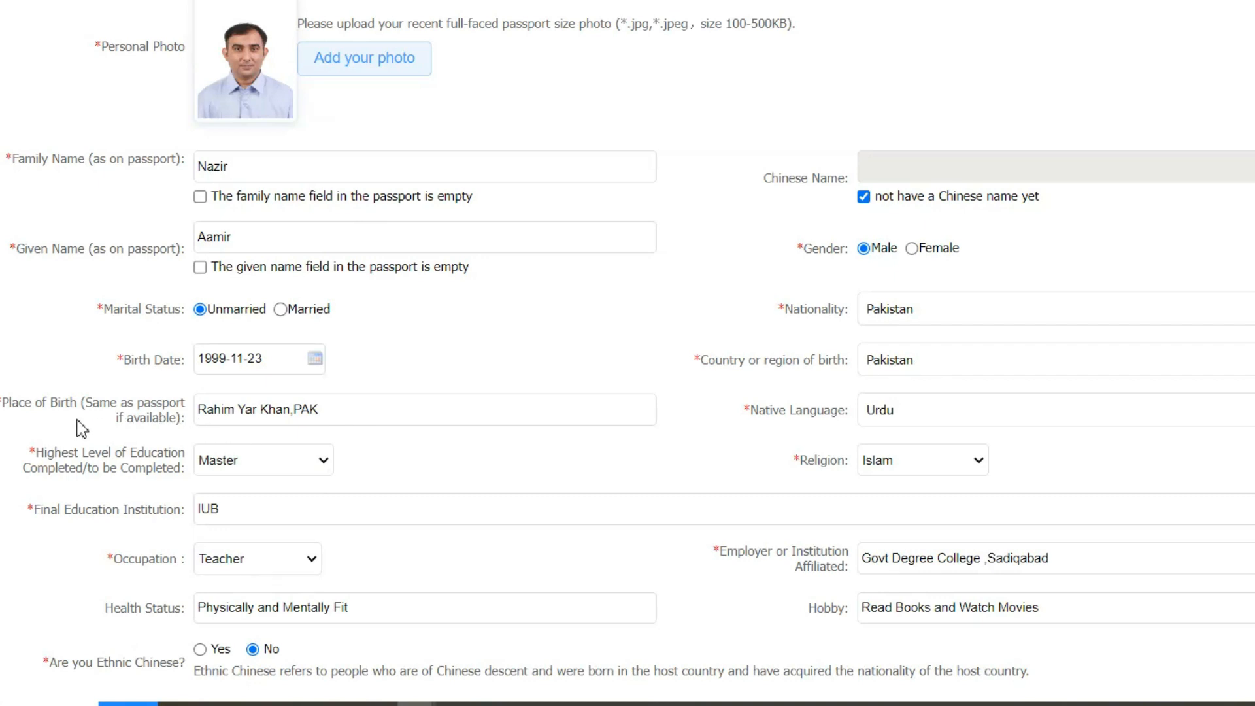
Try Bachelor as the highest level of education, set it back to Master, and check the final education institution field
{"action": "scroll", "coordinate": [84, 424], "scroll_direction": "down", "scroll_amount": 2}
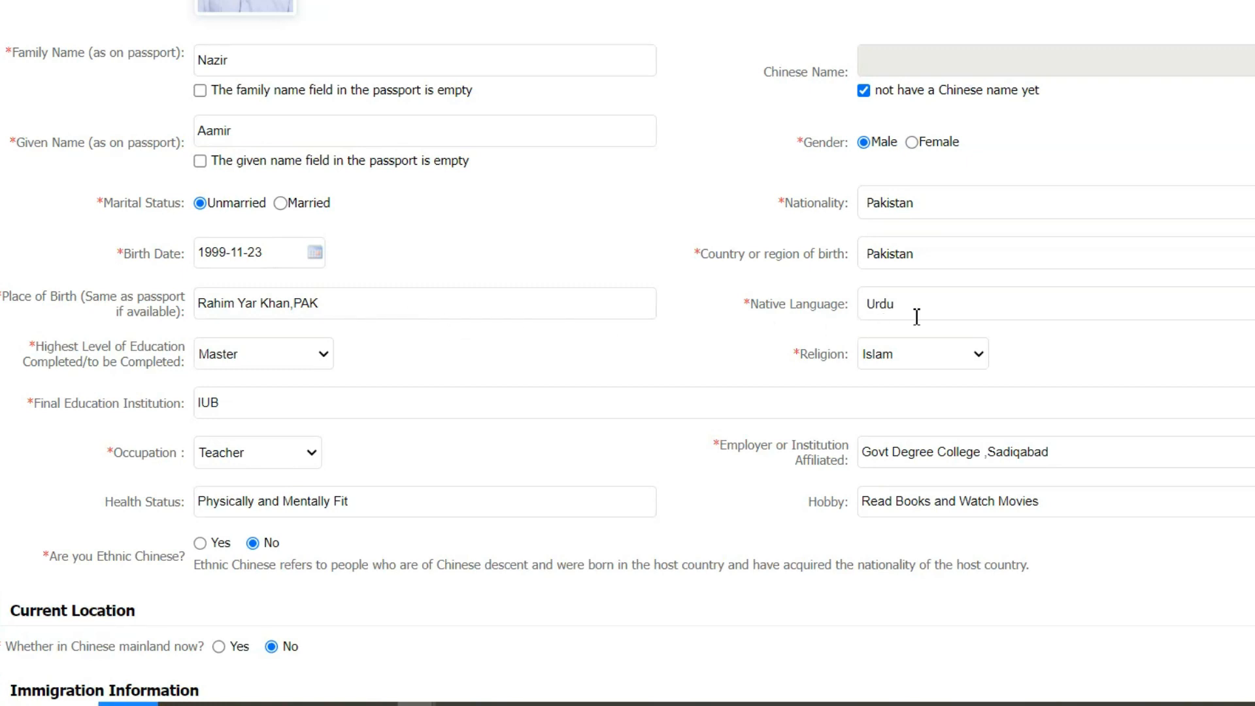
{"action": "left_click", "coordinate": [228, 364]}
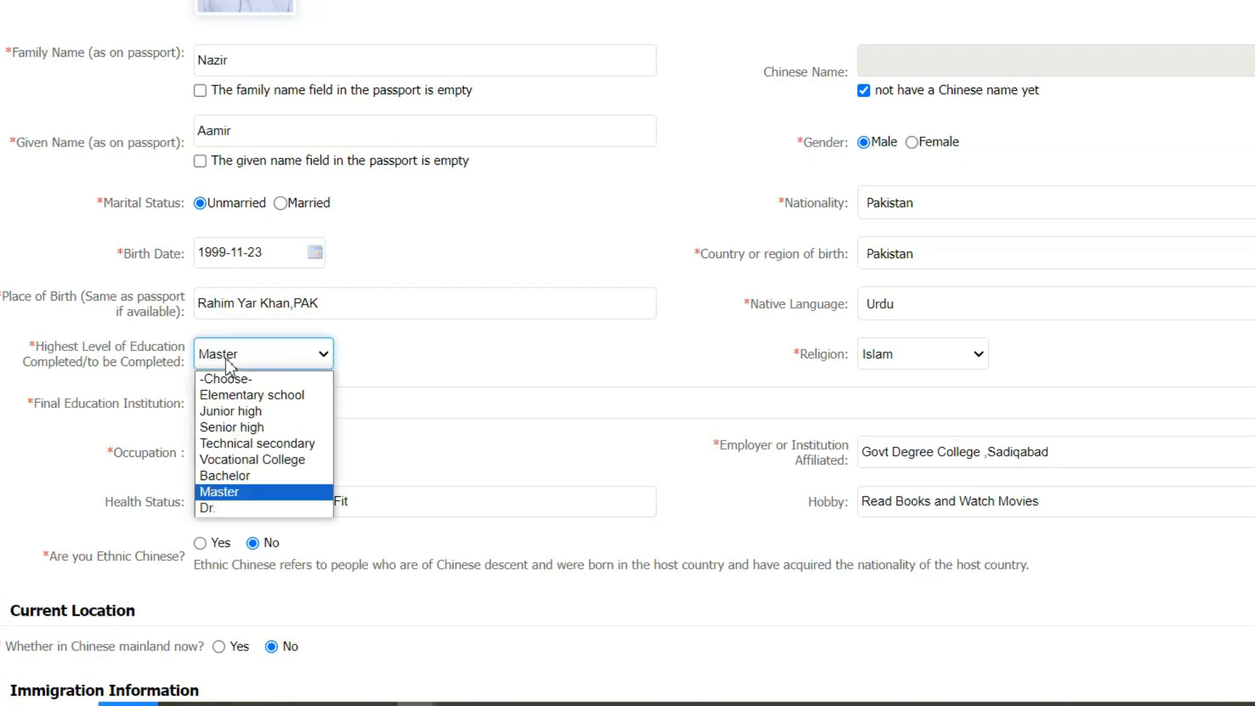
{"action": "left_click", "coordinate": [226, 475]}
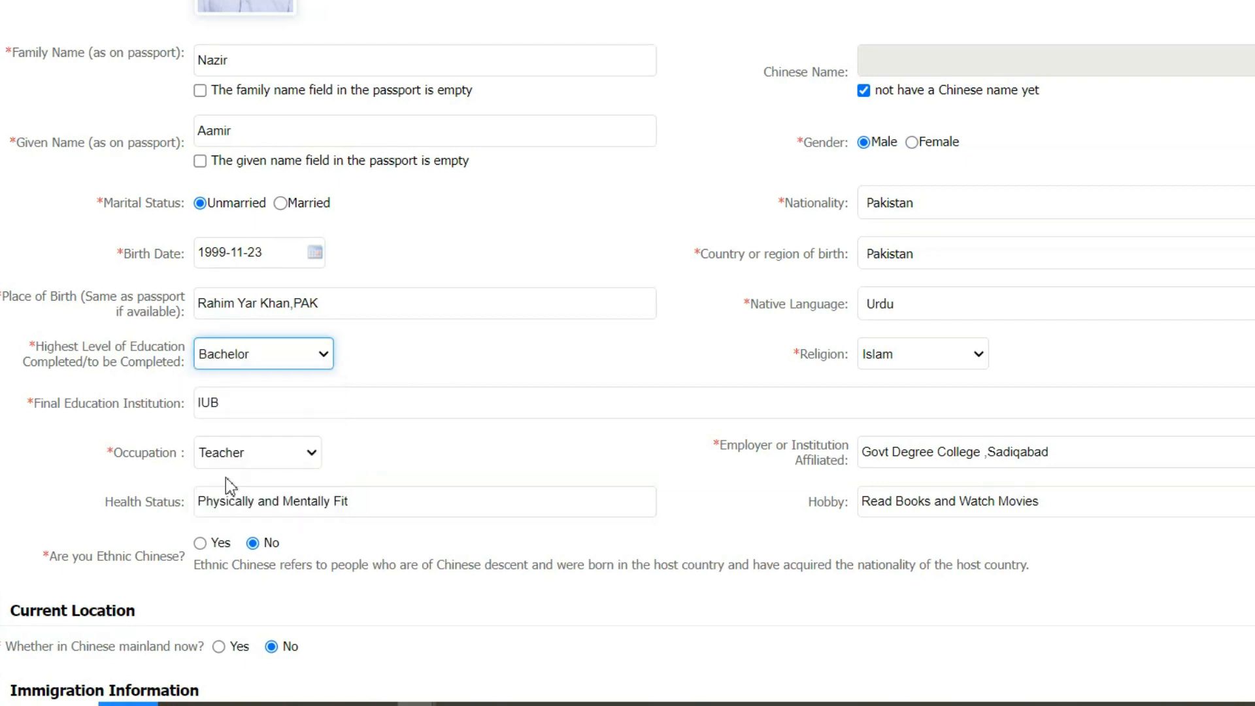
{"action": "left_click", "coordinate": [225, 362]}
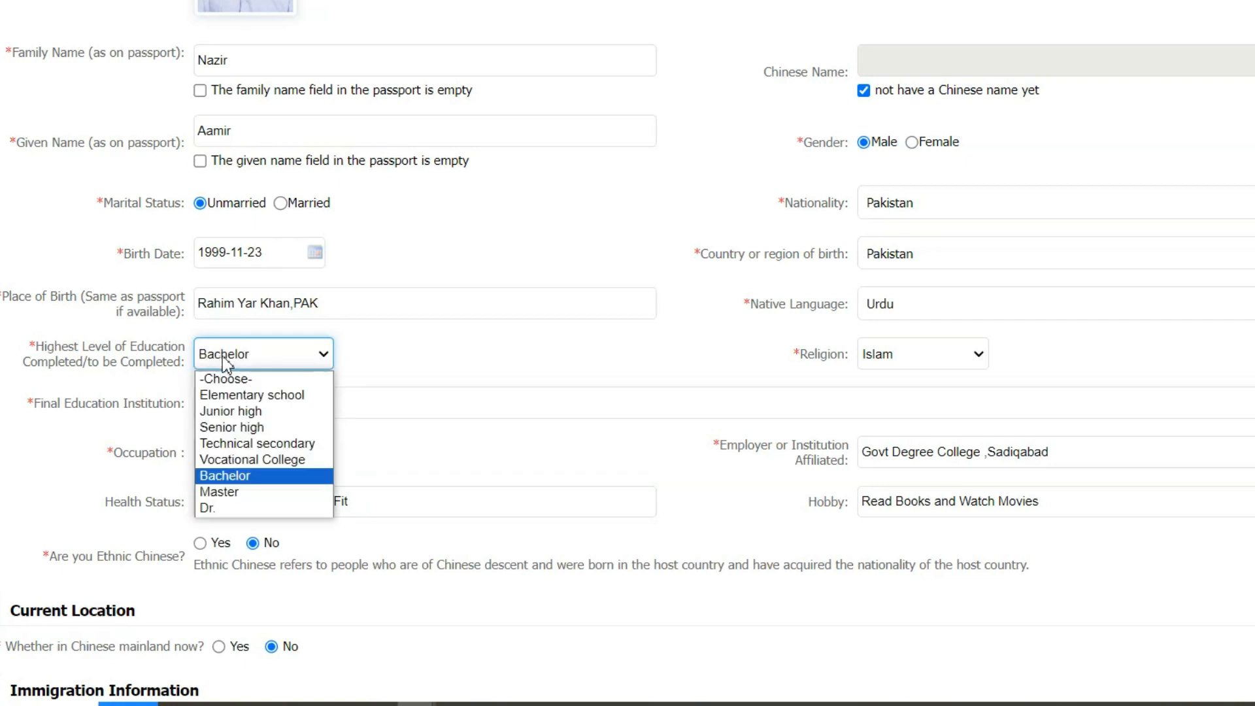
{"action": "left_click", "coordinate": [232, 491]}
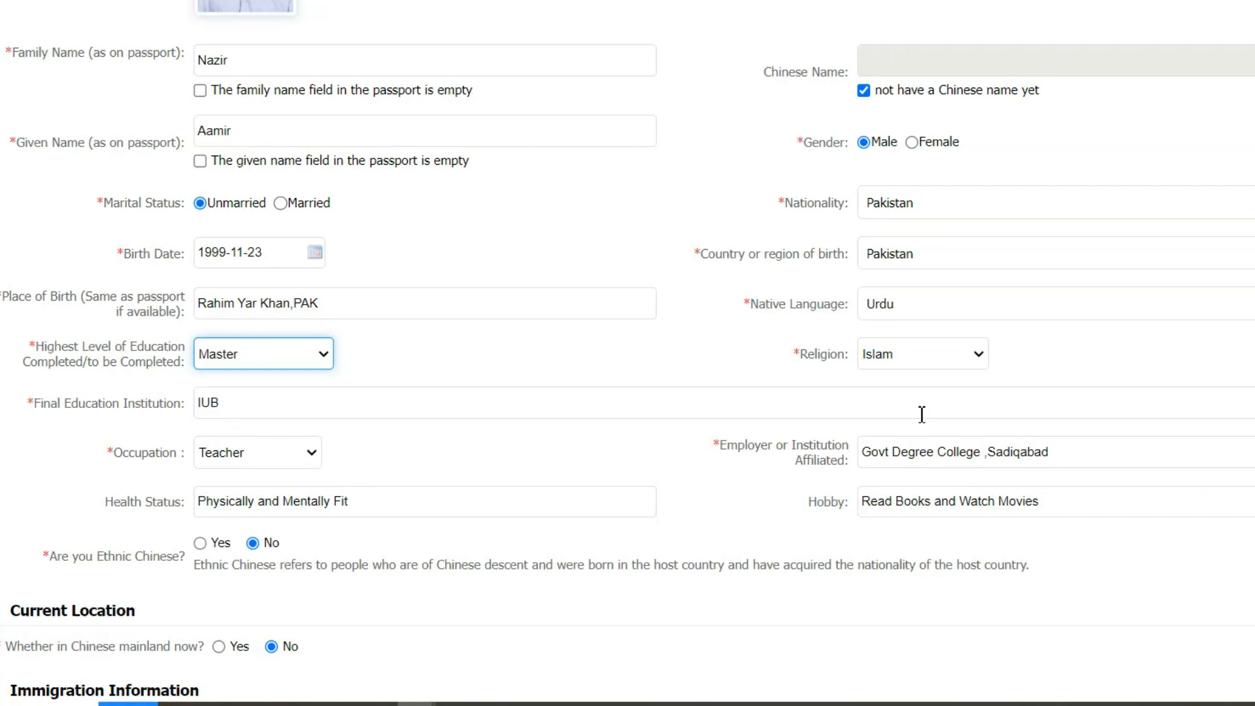
{"action": "left_click", "coordinate": [242, 403]}
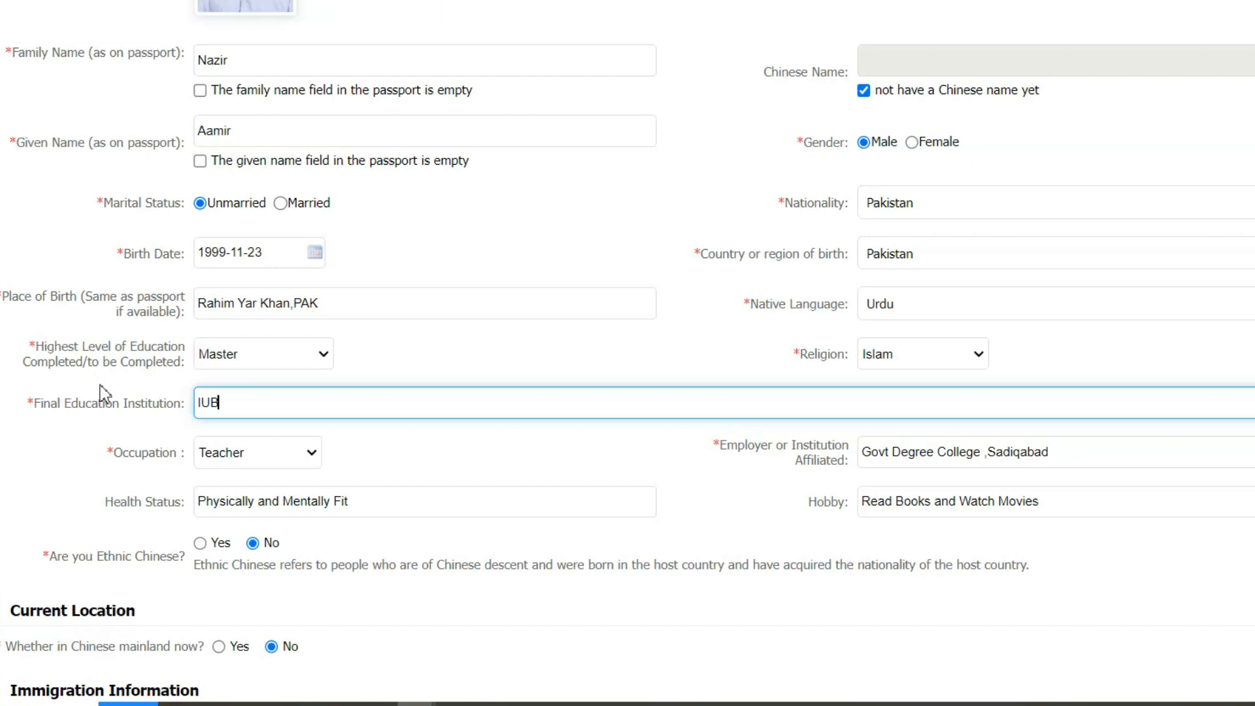
Set the occupation to Engineers and replace the employer or institution affiliated with KFUEIT
{"action": "scroll", "coordinate": [93, 330], "scroll_direction": "down", "scroll_amount": 3}
{"action": "left_click", "coordinate": [81, 262]}
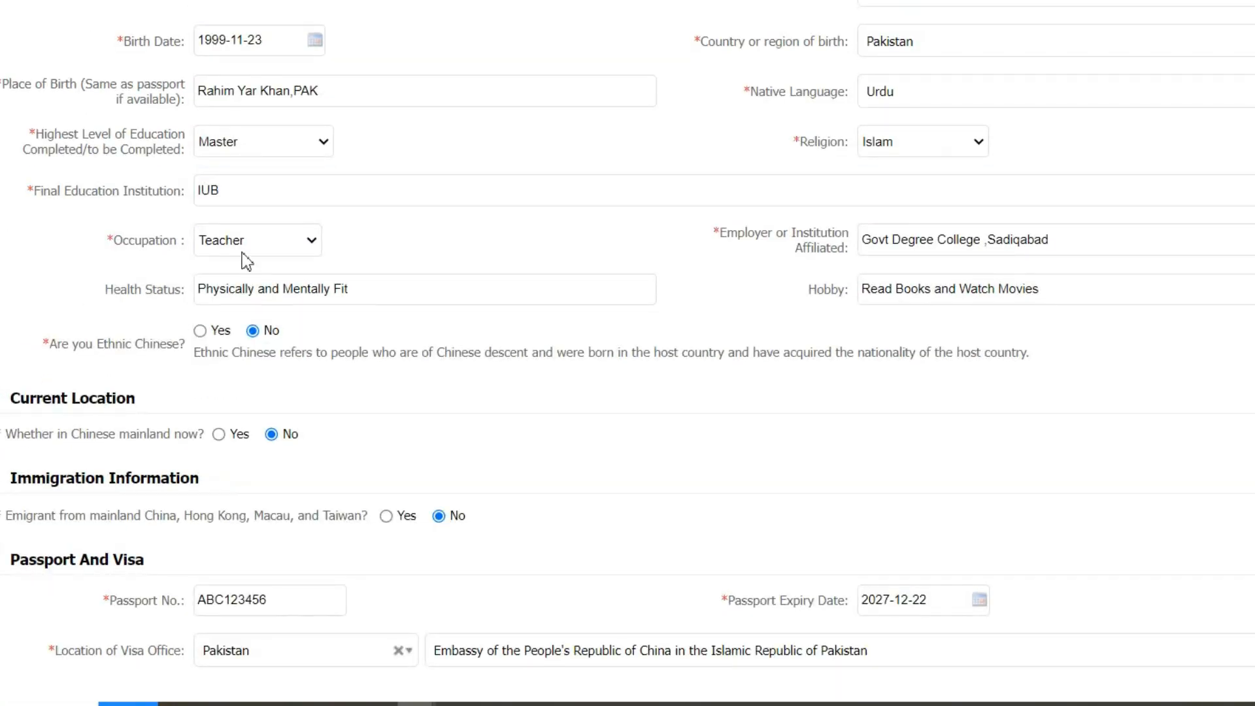
{"action": "left_click", "coordinate": [312, 242]}
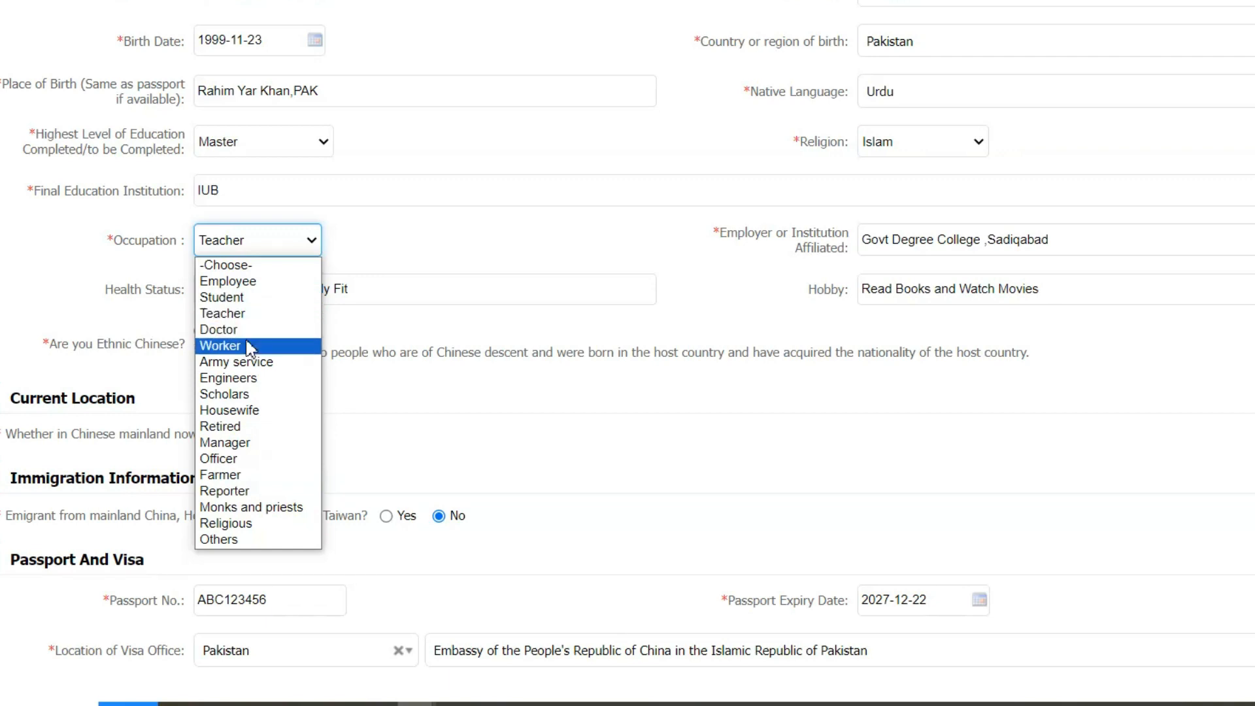
{"action": "left_click", "coordinate": [245, 379]}
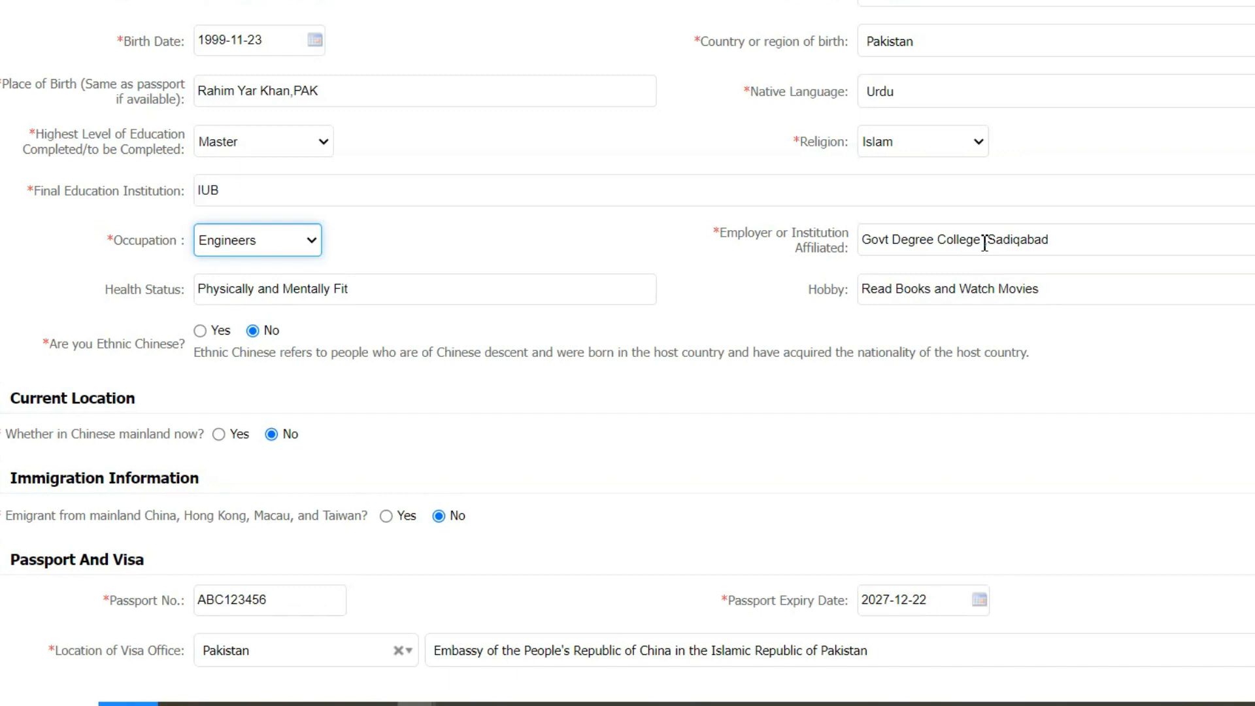
{"action": "left_click_drag", "start_coordinate": [982, 242], "coordinate": [780, 232]}
{"action": "left_click_drag", "start_coordinate": [1155, 245], "coordinate": [434, 188]}
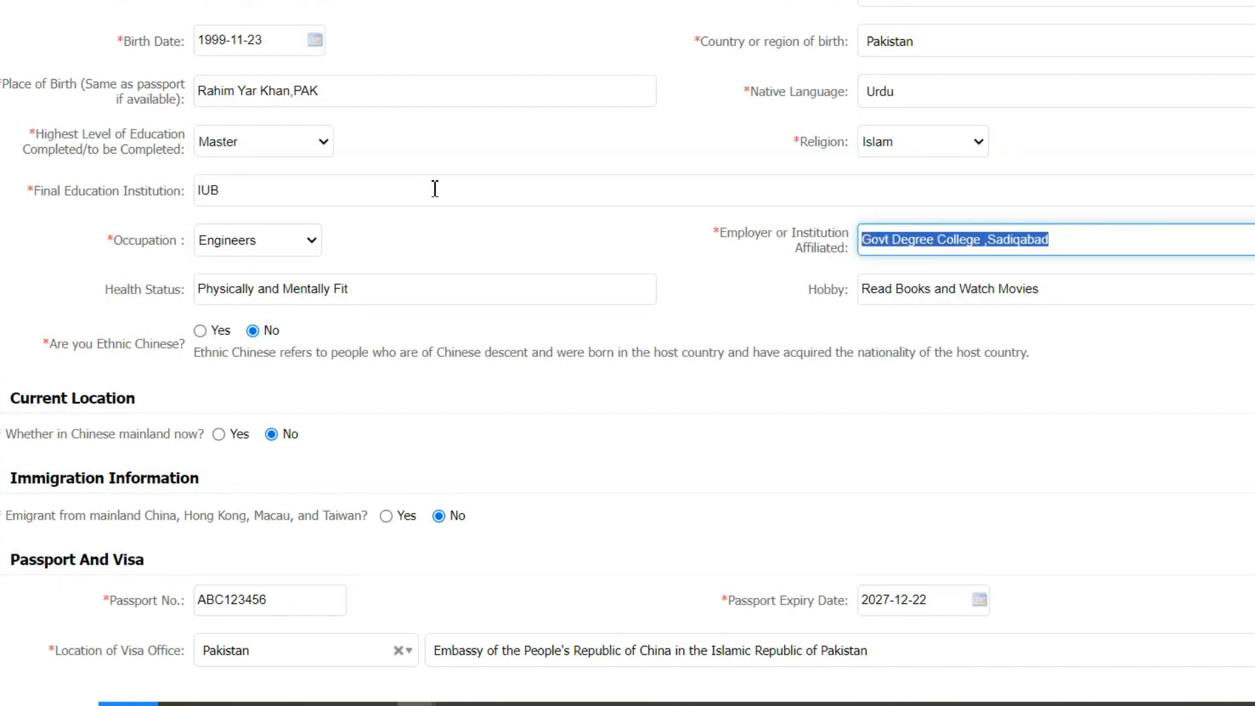
{"action": "type", "text": "k"}
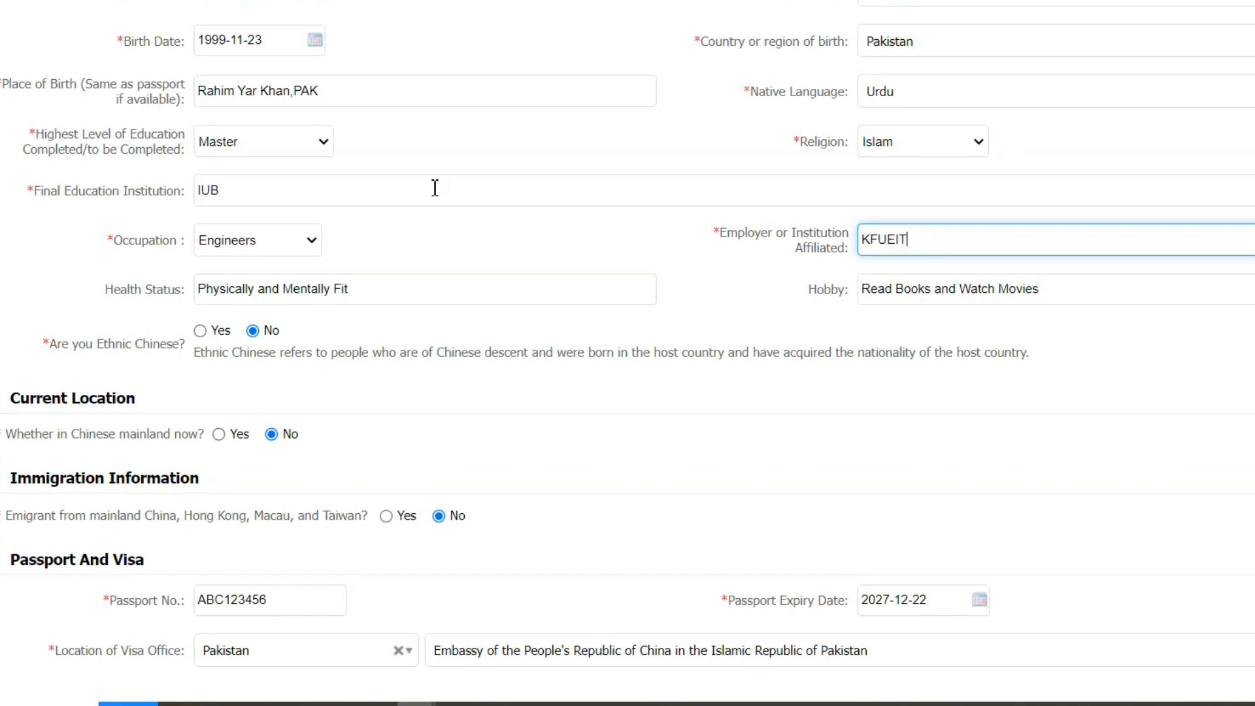
{"action": "left_click", "coordinate": [498, 243]}
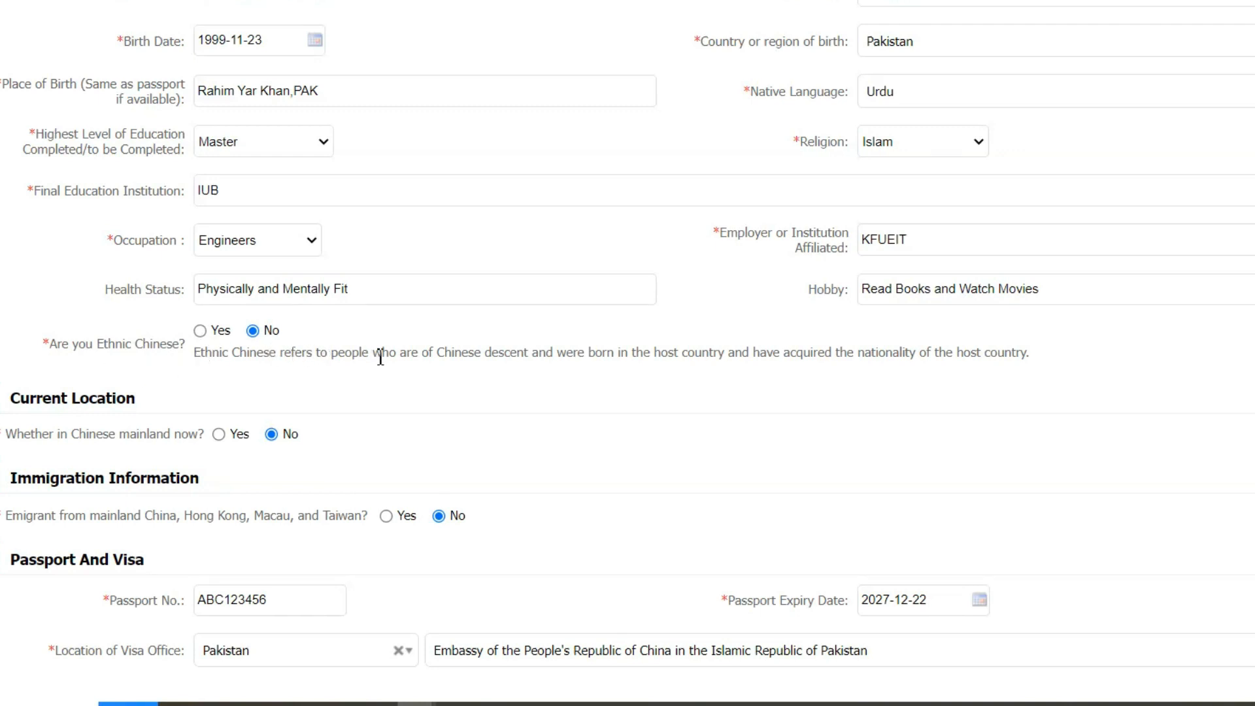
Review the passport number entry and recheck the personal details in the rest of the Basic Info form
{"action": "scroll", "coordinate": [254, 386], "scroll_direction": "down", "scroll_amount": 3}
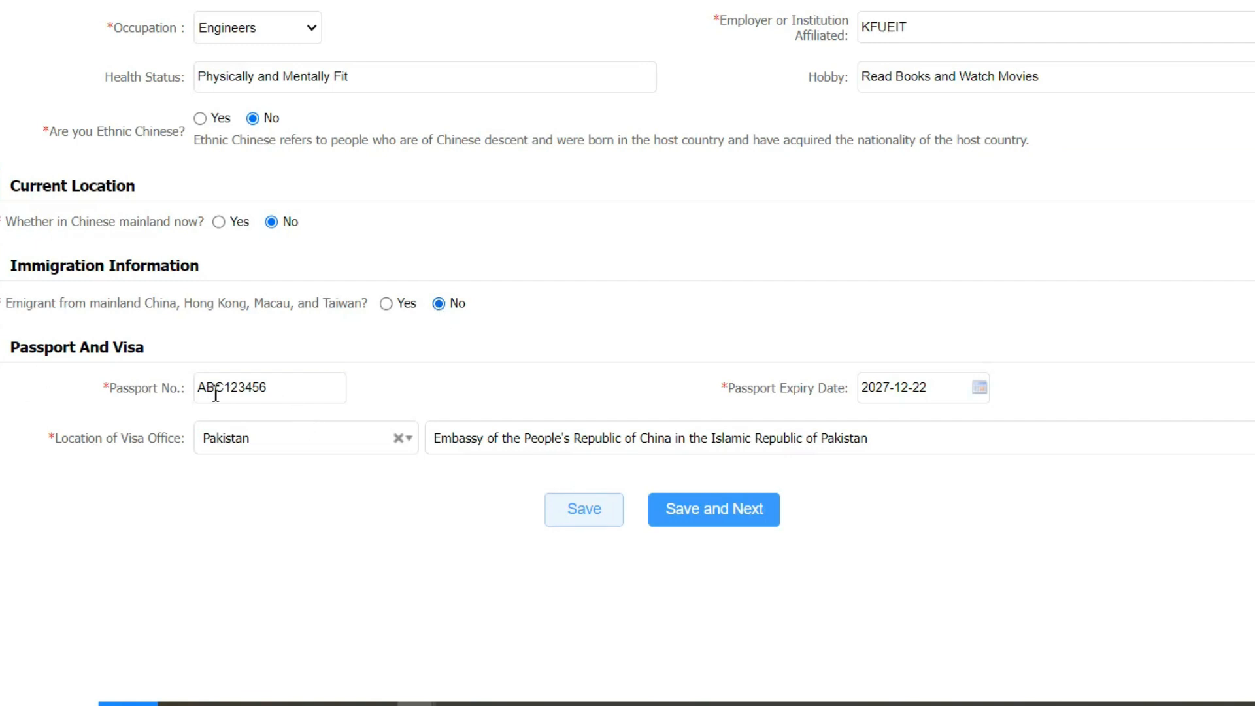
{"action": "left_click_drag", "start_coordinate": [284, 393], "coordinate": [186, 396]}
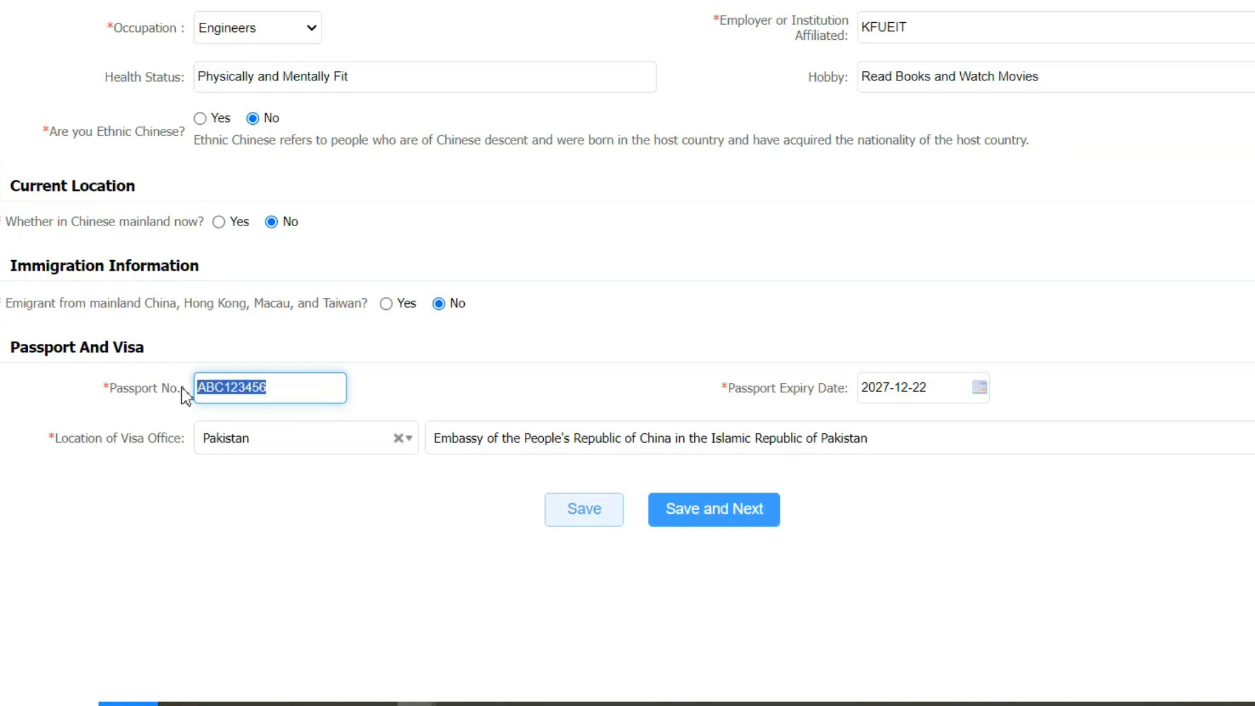
{"action": "left_click", "coordinate": [142, 384]}
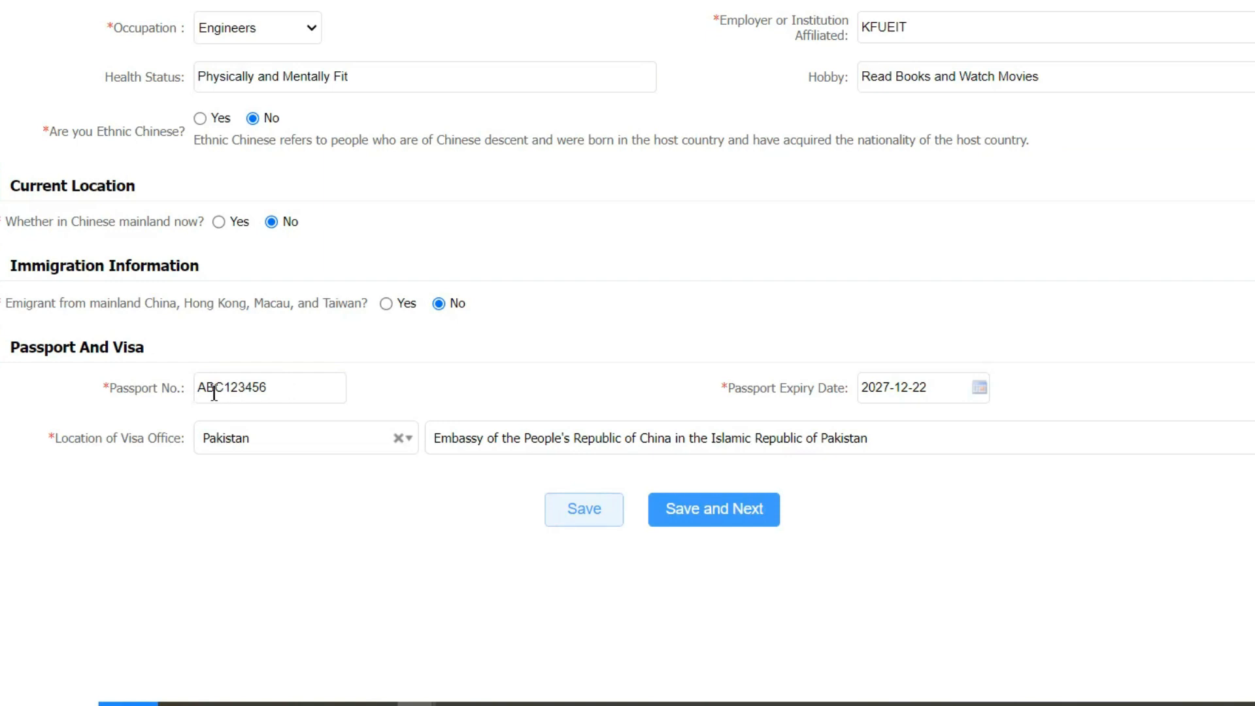
{"action": "left_click_drag", "start_coordinate": [202, 386], "coordinate": [280, 387]}
{"action": "left_click", "coordinate": [317, 357]}
{"action": "scroll", "coordinate": [288, 183], "scroll_direction": "up", "scroll_amount": 5}
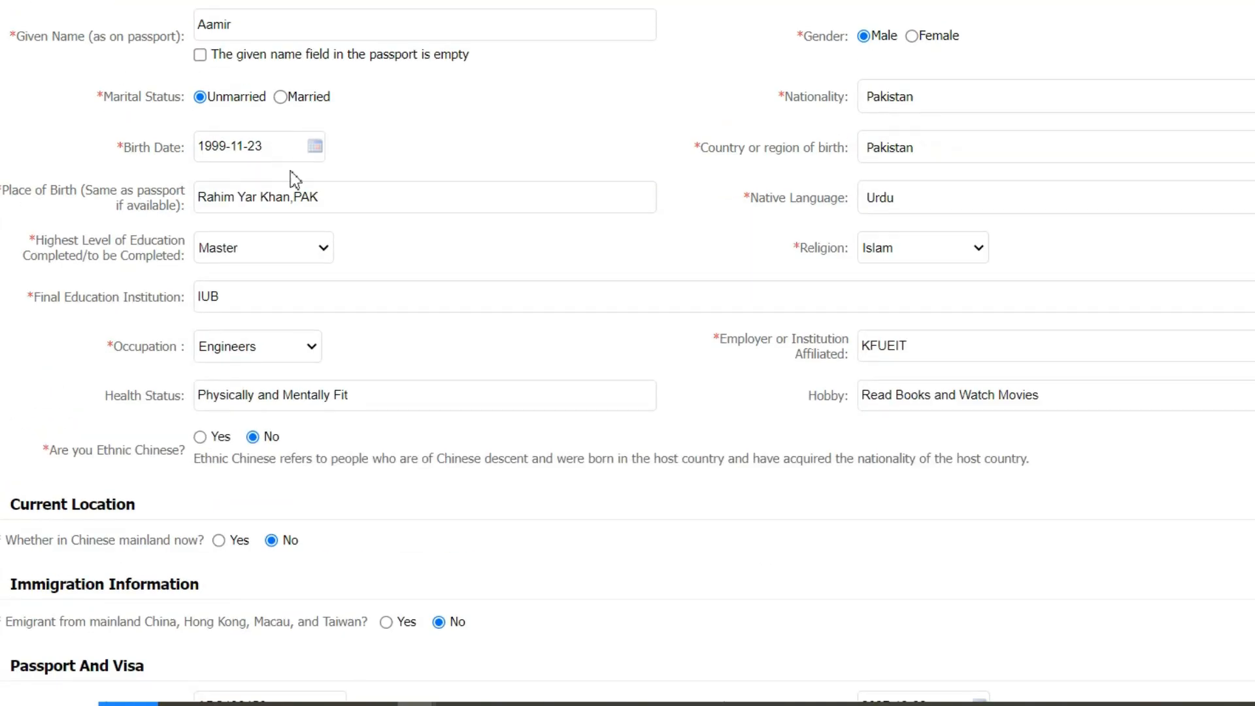
{"action": "scroll", "coordinate": [291, 176], "scroll_direction": "up", "scroll_amount": 3}
Select the Embassy of the People's Republic of China in Pakistan as the visa office, then save and continue to Study Plan
{"action": "scroll", "coordinate": [237, 196], "scroll_direction": "down", "scroll_amount": 10}
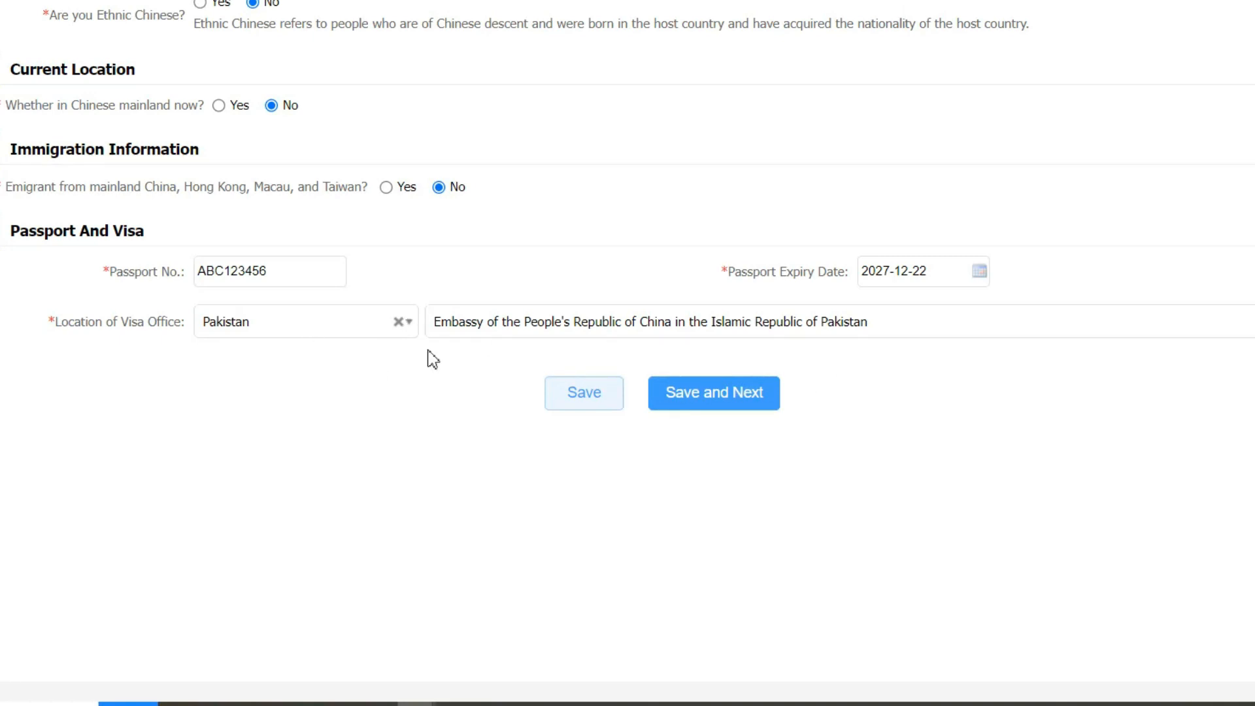
{"action": "left_click", "coordinate": [840, 321]}
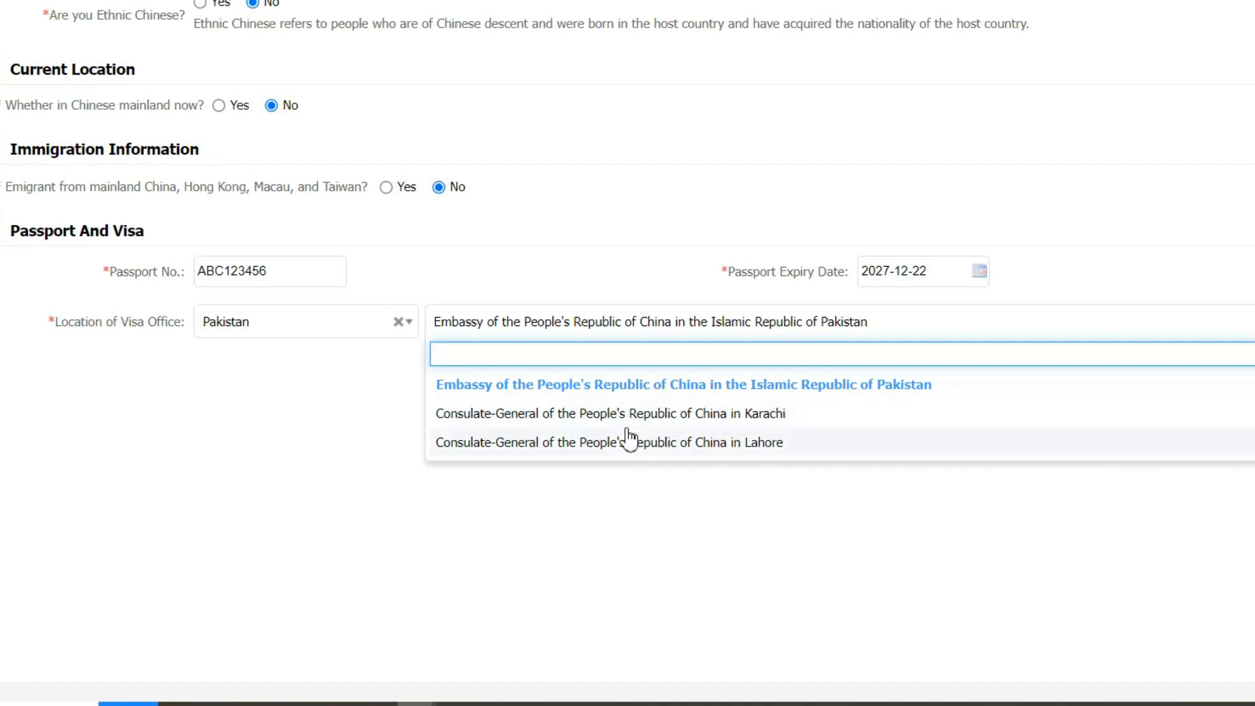
{"action": "left_click", "coordinate": [658, 388]}
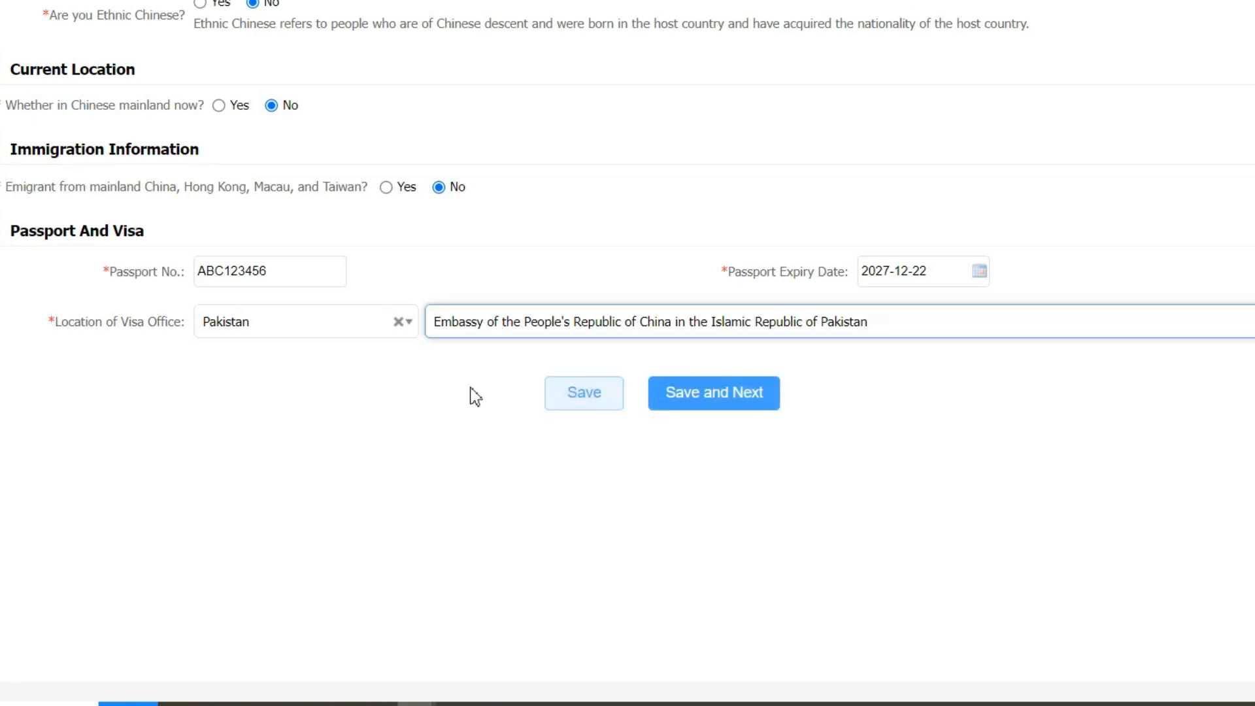
{"action": "left_click", "coordinate": [726, 406]}
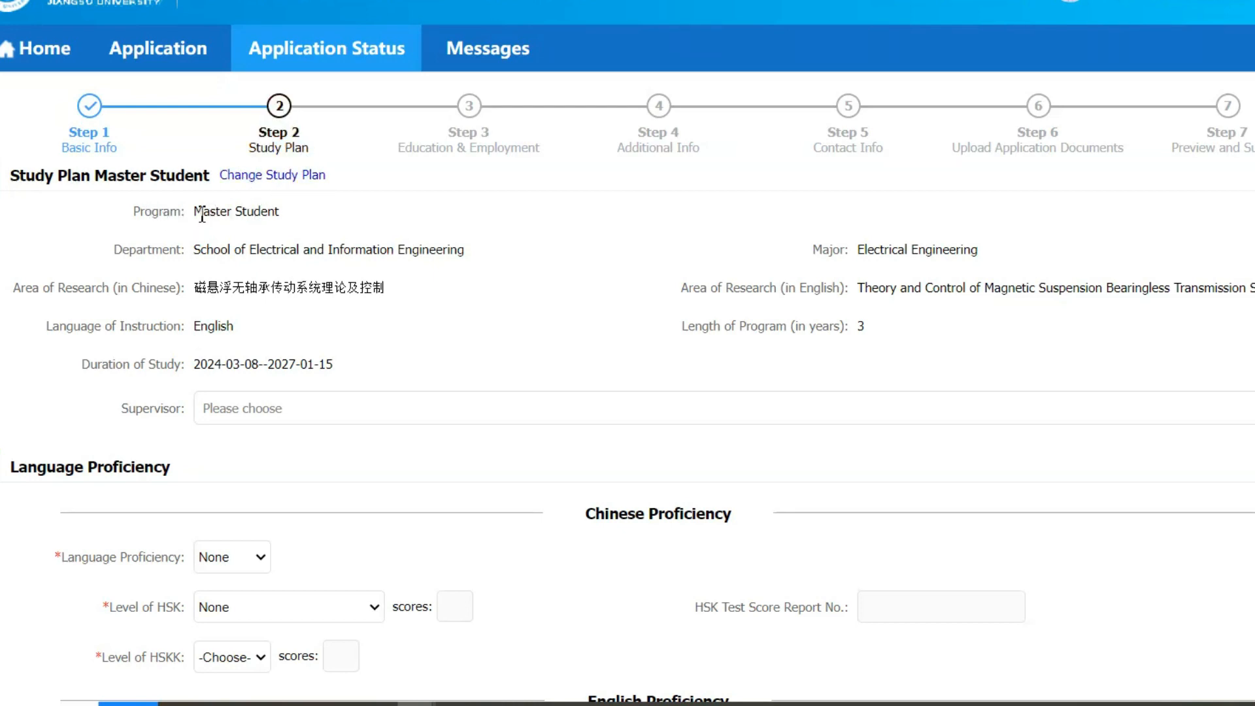
Review the study plan's program, department, area of research and duration of study
{"action": "left_click_drag", "start_coordinate": [195, 211], "coordinate": [299, 225]}
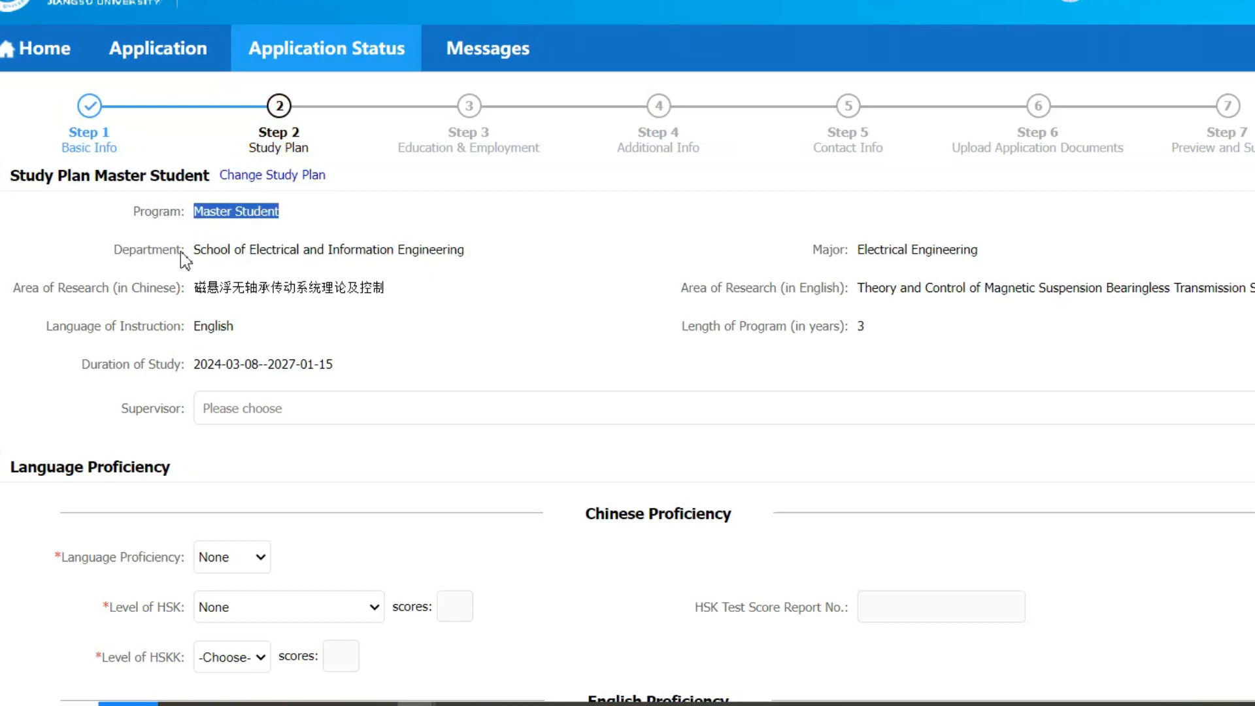
{"action": "left_click_drag", "start_coordinate": [195, 250], "coordinate": [492, 260]}
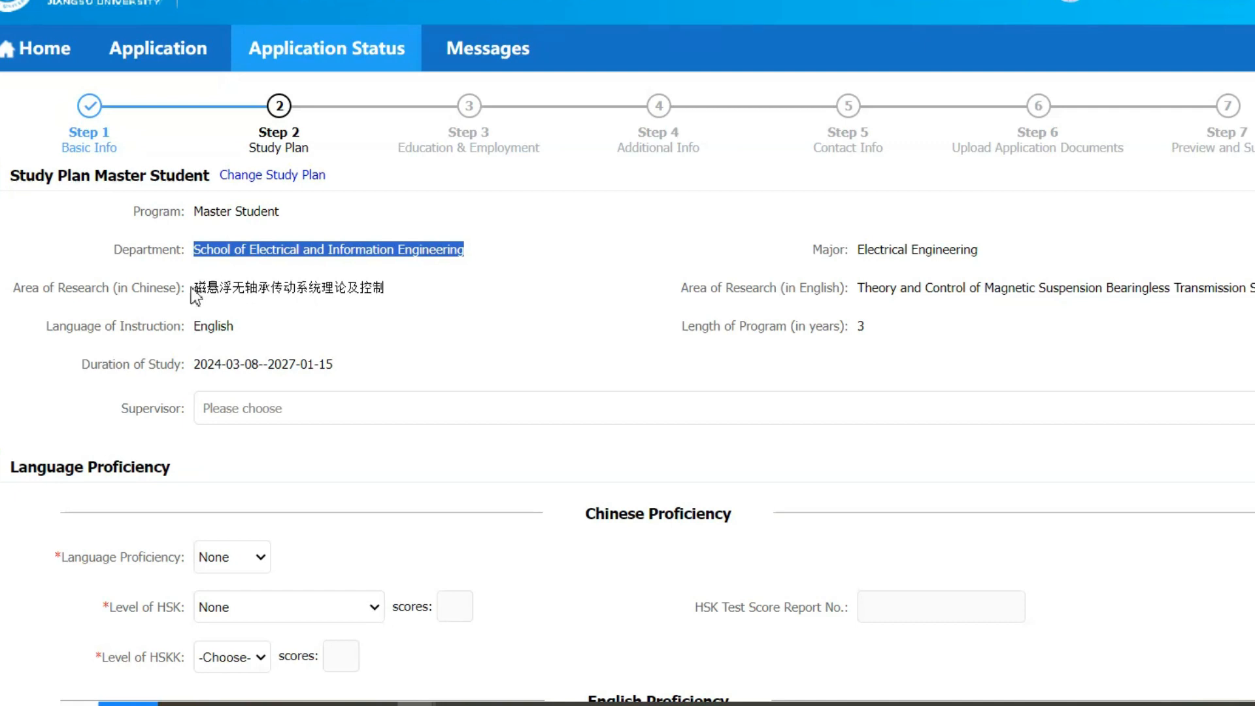
{"action": "left_click_drag", "start_coordinate": [192, 288], "coordinate": [393, 285]}
{"action": "left_click", "coordinate": [434, 296]}
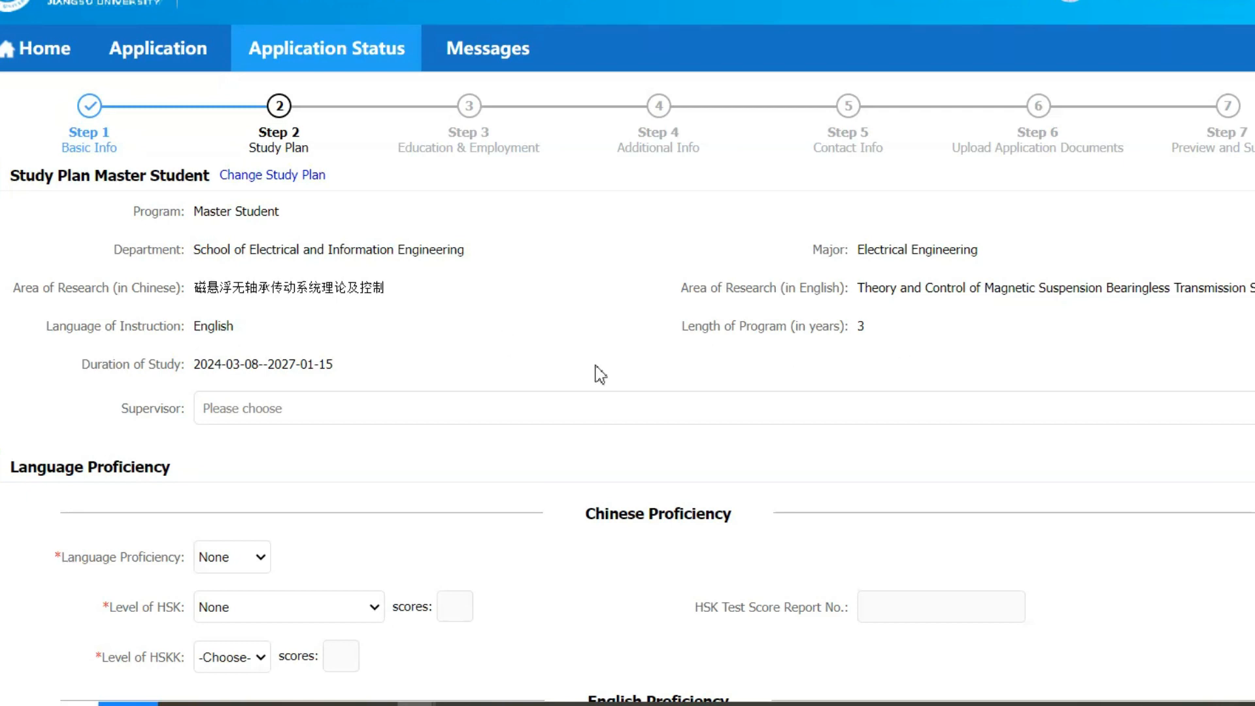
{"action": "left_click_drag", "start_coordinate": [199, 369], "coordinate": [297, 368]}
Choose the fourth listed supervisor for the study plan and recheck the list of available supervisors
{"action": "scroll", "coordinate": [165, 397], "scroll_direction": "down", "scroll_amount": 2}
{"action": "left_click", "coordinate": [277, 304]}
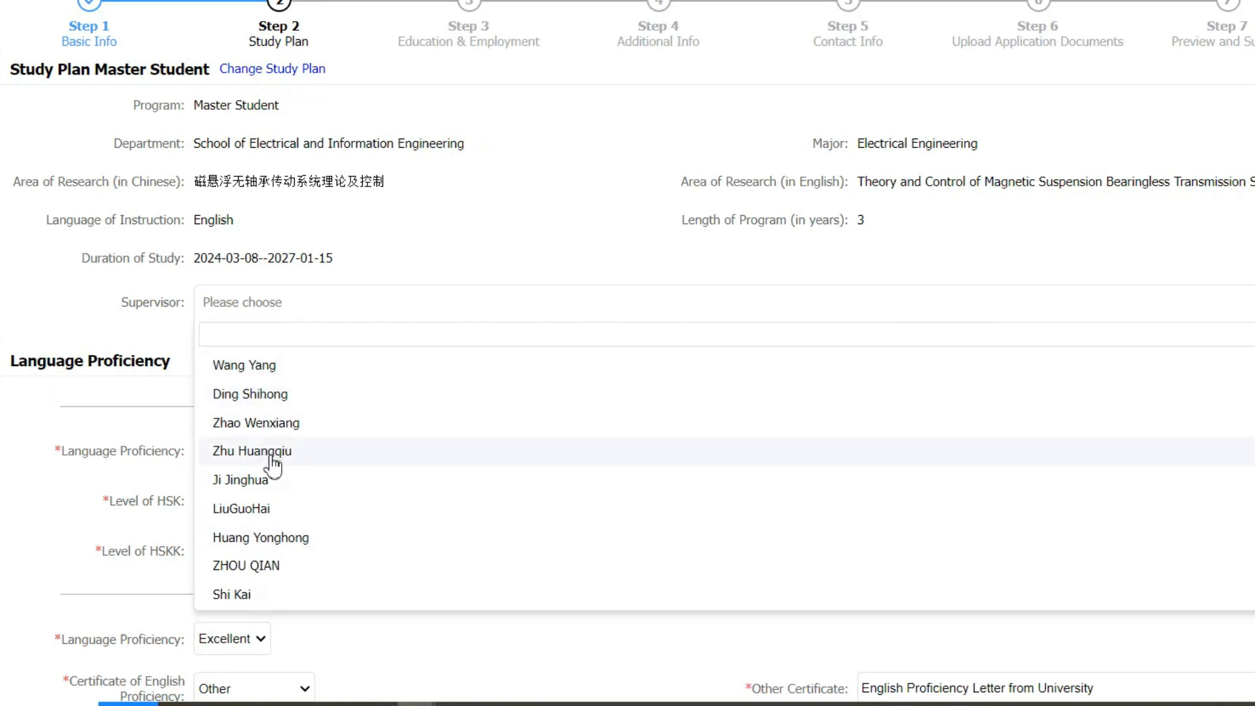
{"action": "left_click", "coordinate": [252, 451]}
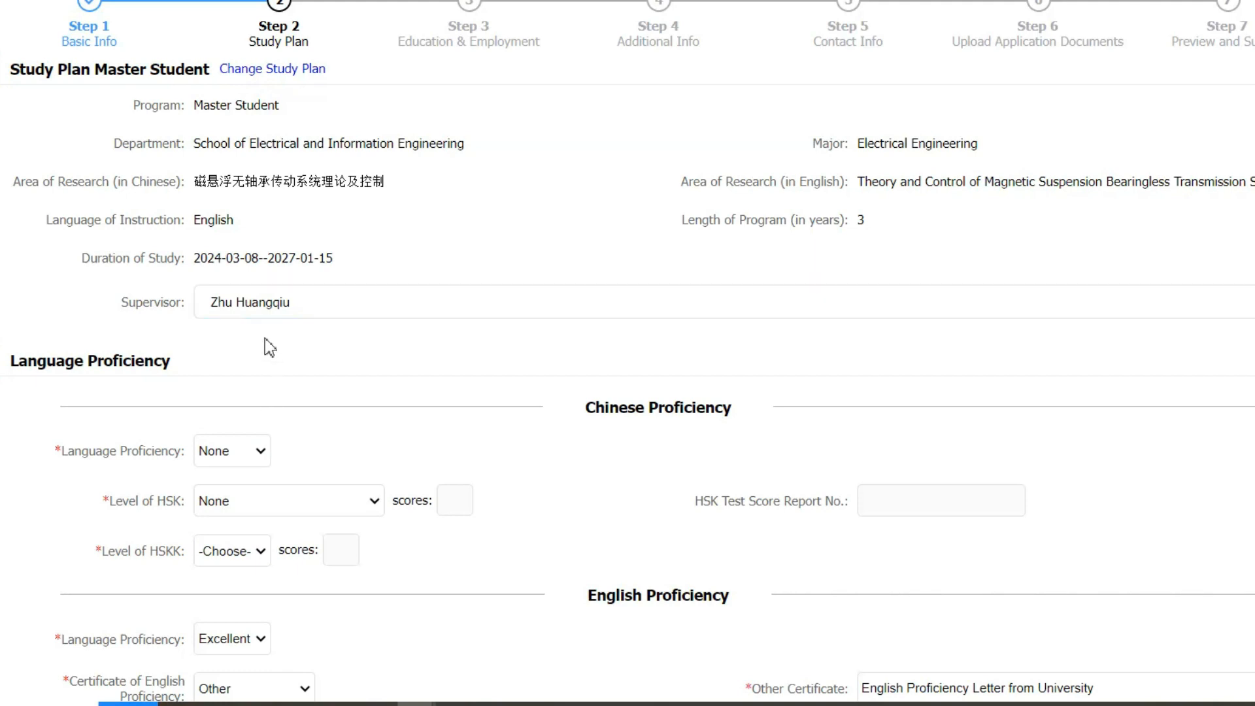
{"action": "left_click", "coordinate": [302, 304]}
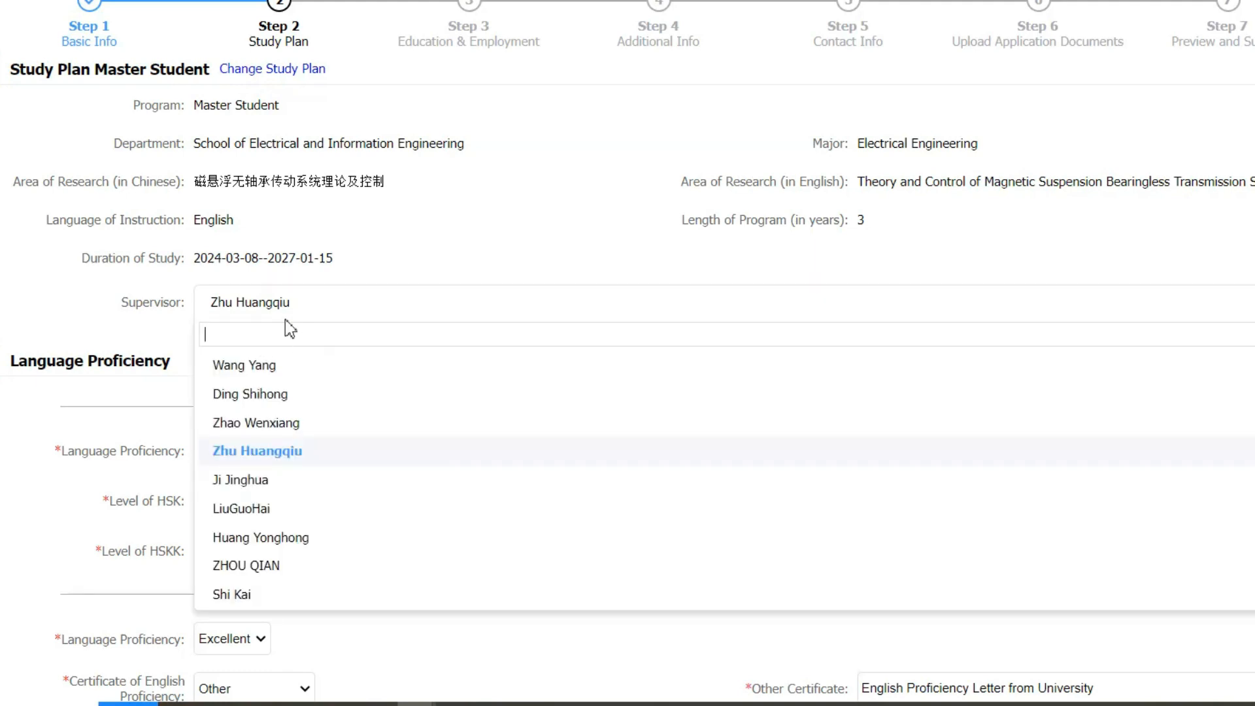
{"action": "left_click", "coordinate": [247, 306]}
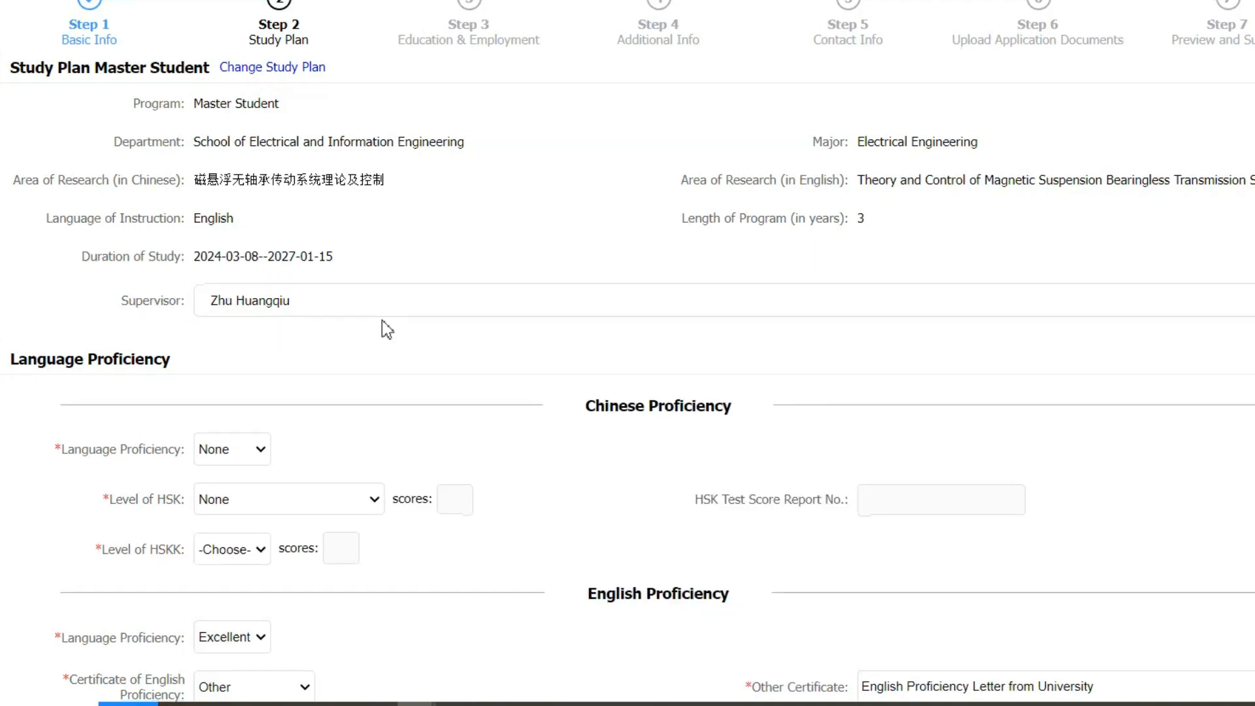
{"action": "scroll", "coordinate": [382, 327], "scroll_direction": "down", "scroll_amount": 4}
{"action": "scroll", "coordinate": [375, 320], "scroll_direction": "up", "scroll_amount": 4}
{"action": "left_click", "coordinate": [375, 311]}
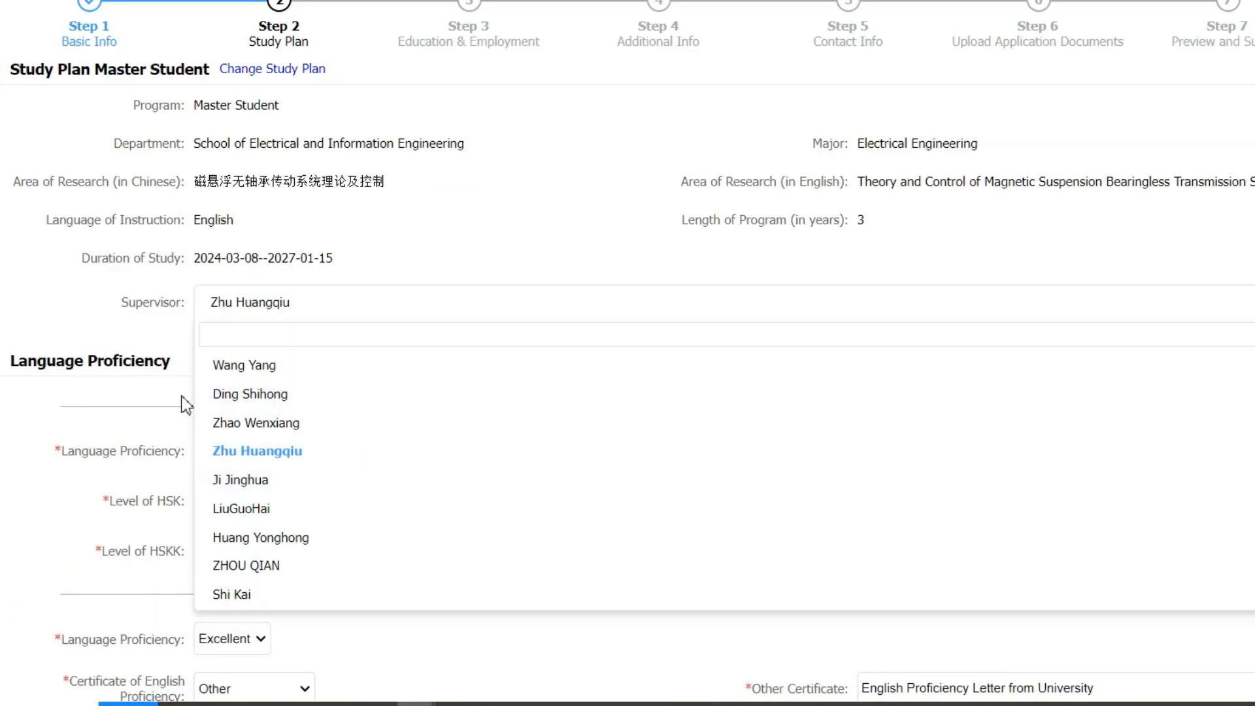
{"action": "left_click", "coordinate": [163, 400]}
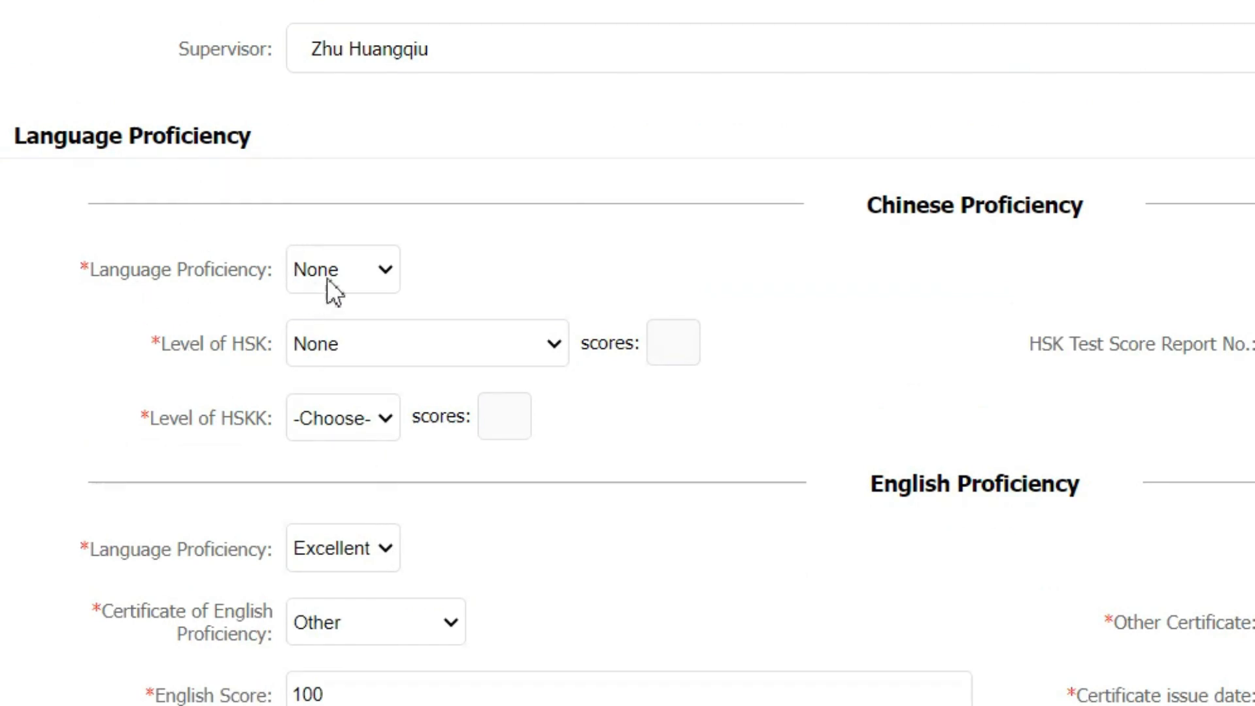
Set the Chinese language proficiency to None and keep the level of HSK at None
{"action": "left_click", "coordinate": [375, 269]}
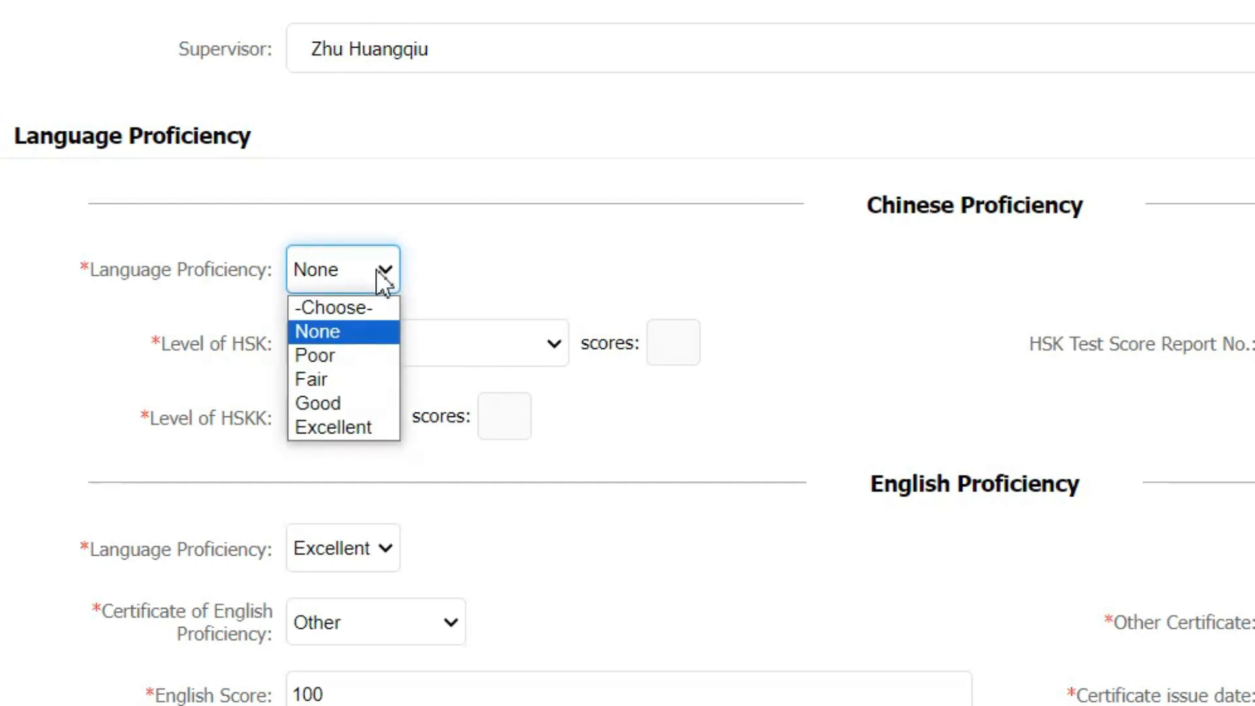
{"action": "left_click", "coordinate": [344, 329]}
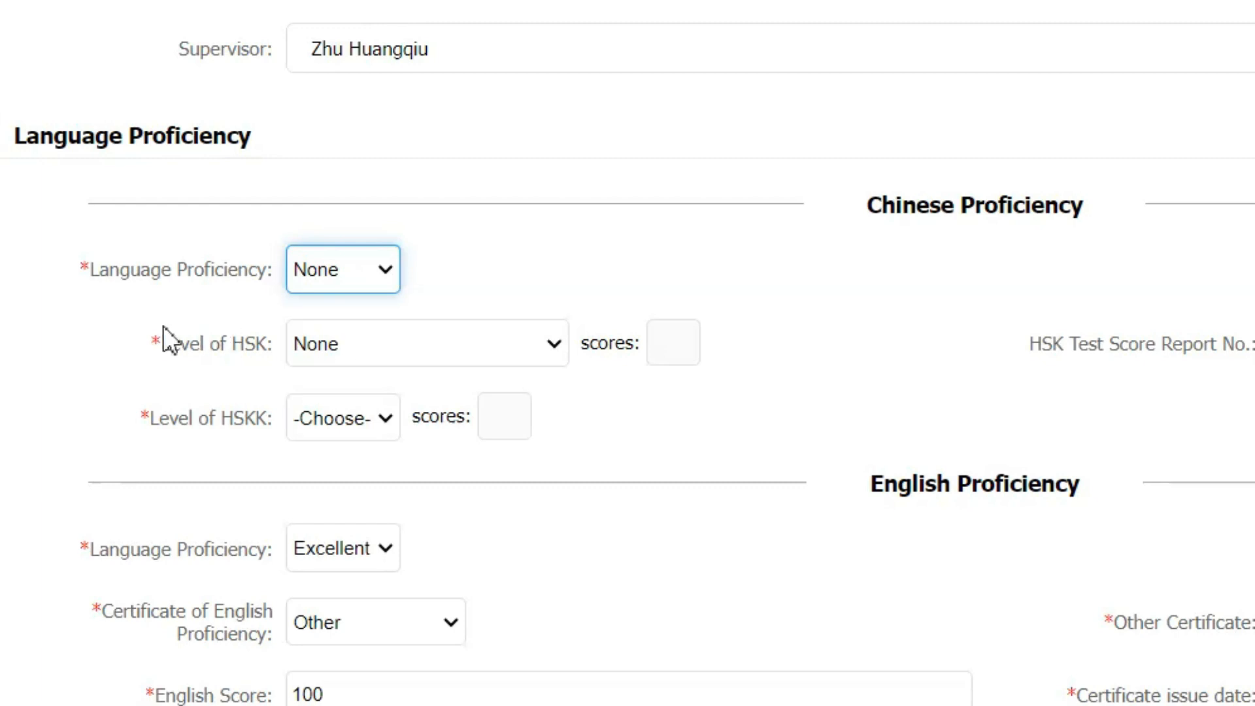
{"action": "left_click", "coordinate": [441, 341]}
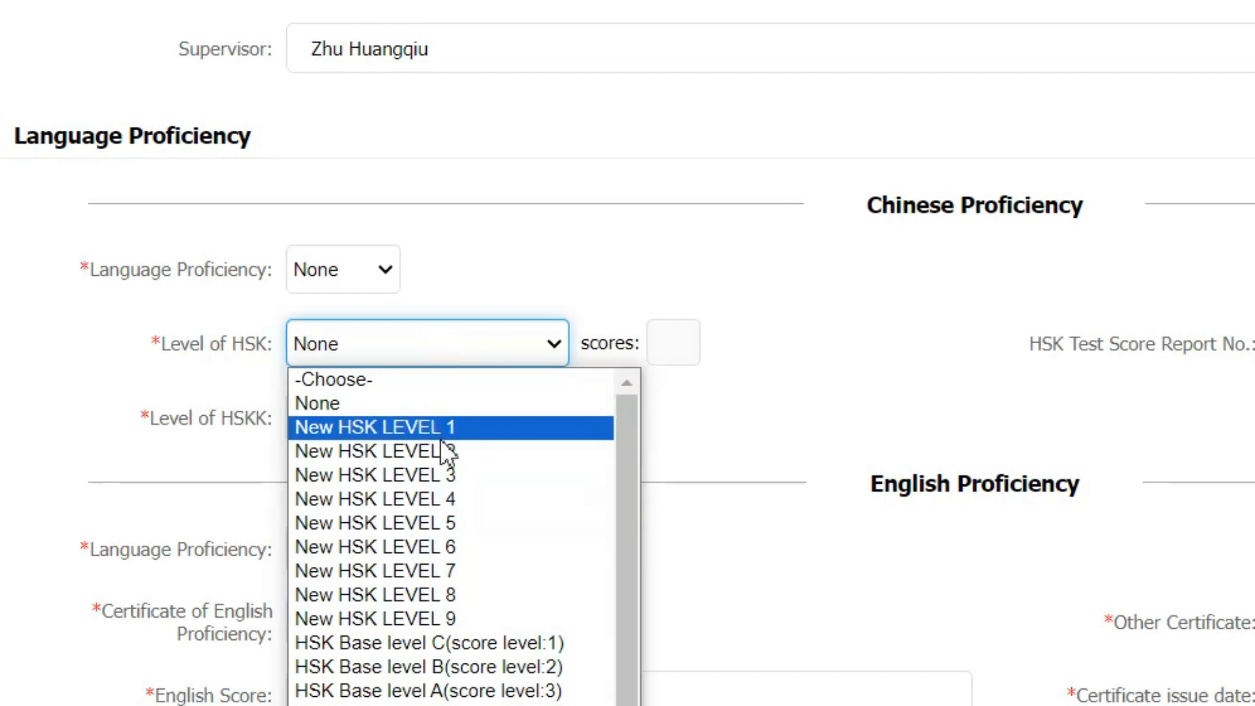
{"action": "left_click", "coordinate": [416, 345]}
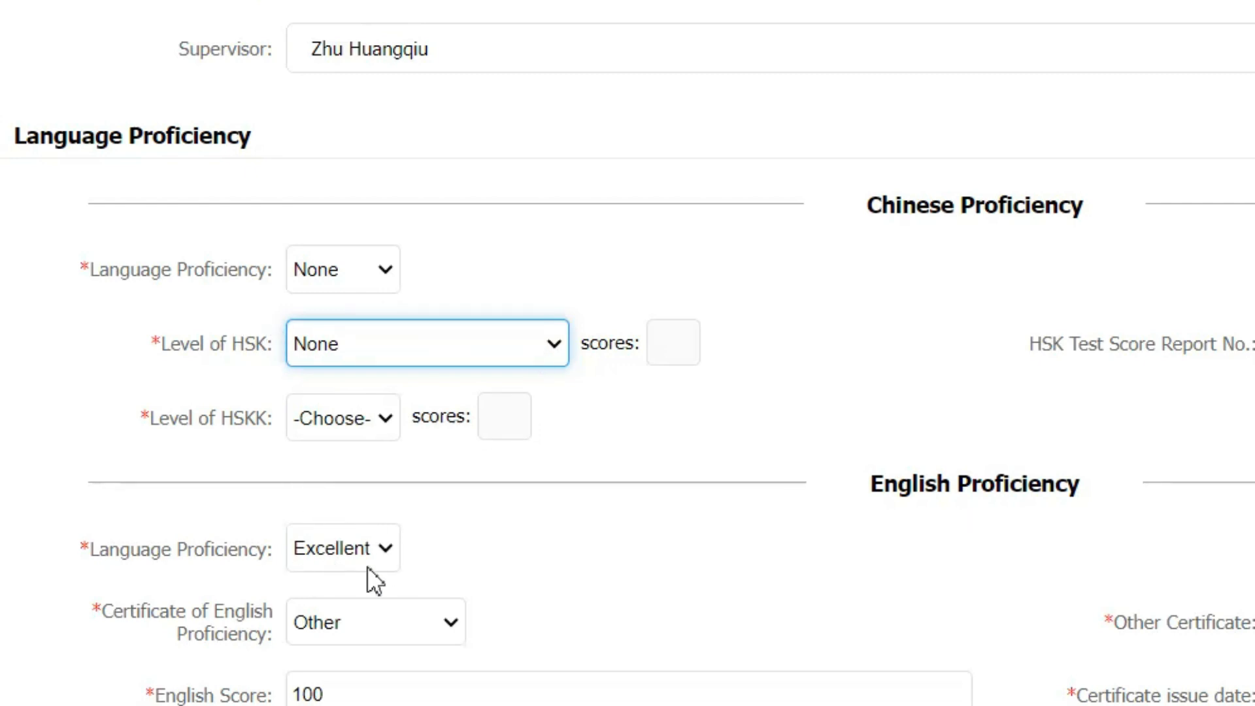
Set the certificate of English proficiency to None, keeping the university letter as the other language proficiency
{"action": "scroll", "coordinate": [359, 559], "scroll_direction": "down", "scroll_amount": 2}
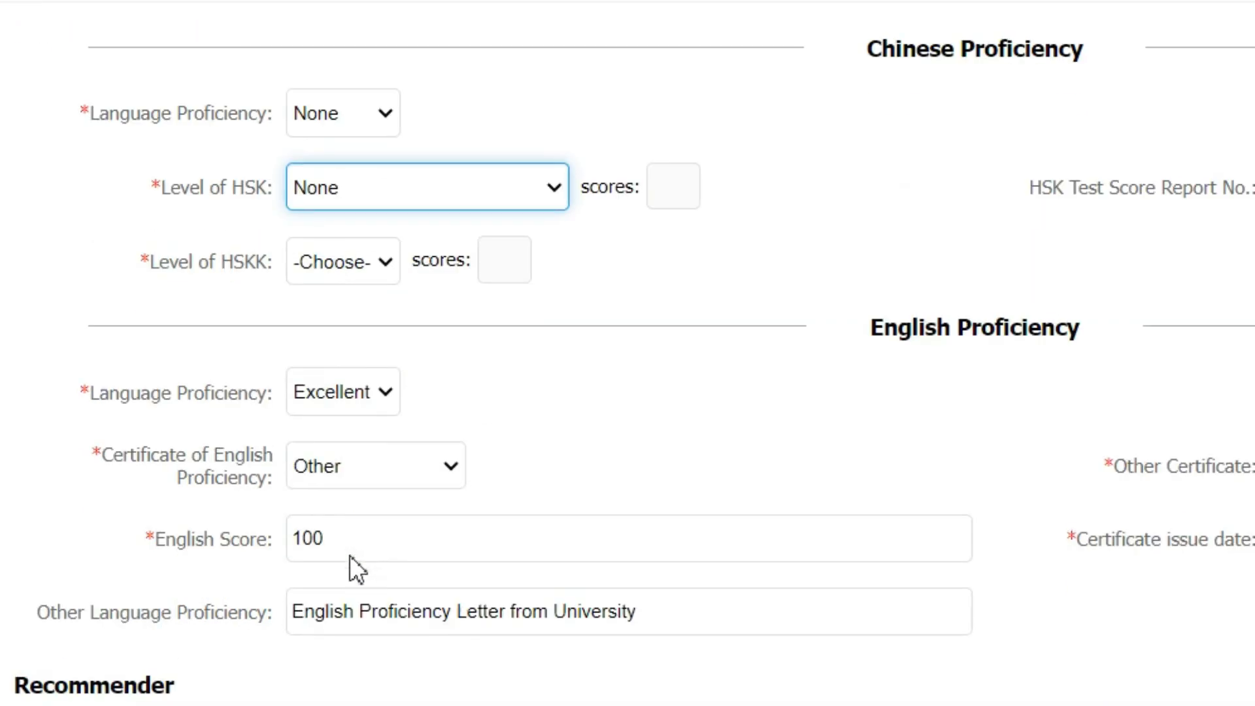
{"action": "left_click", "coordinate": [369, 483]}
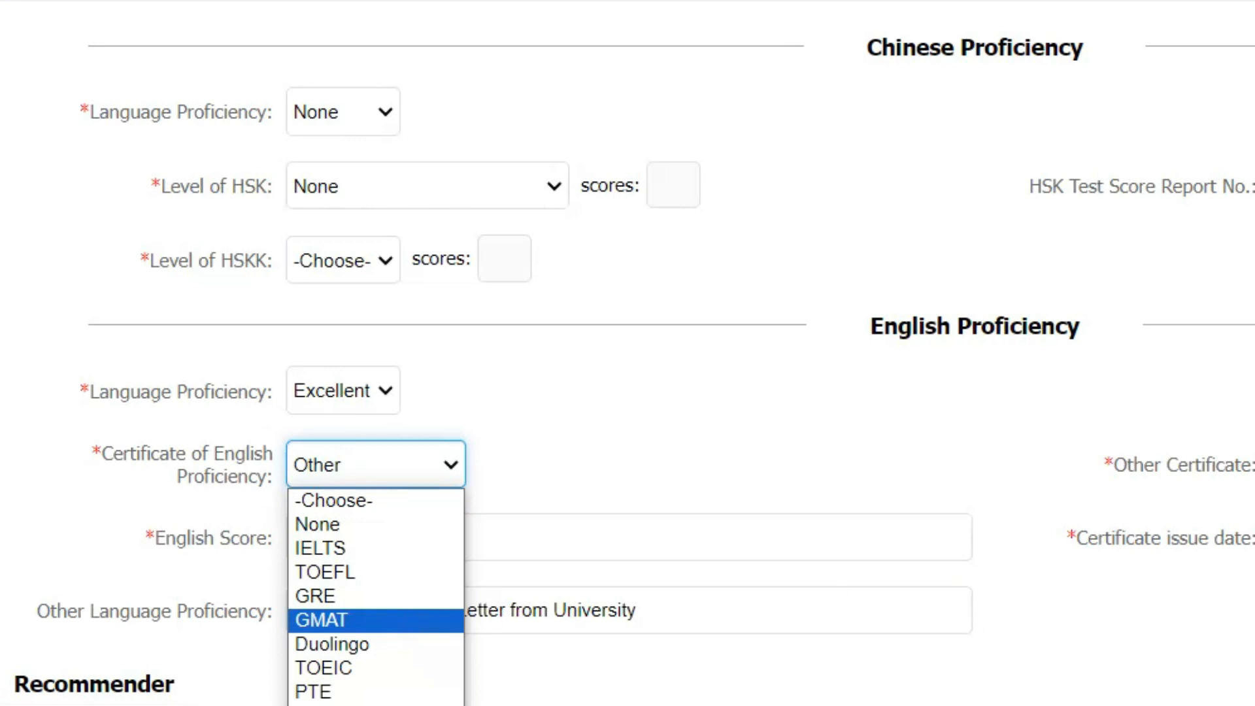
{"action": "left_click", "coordinate": [375, 521]}
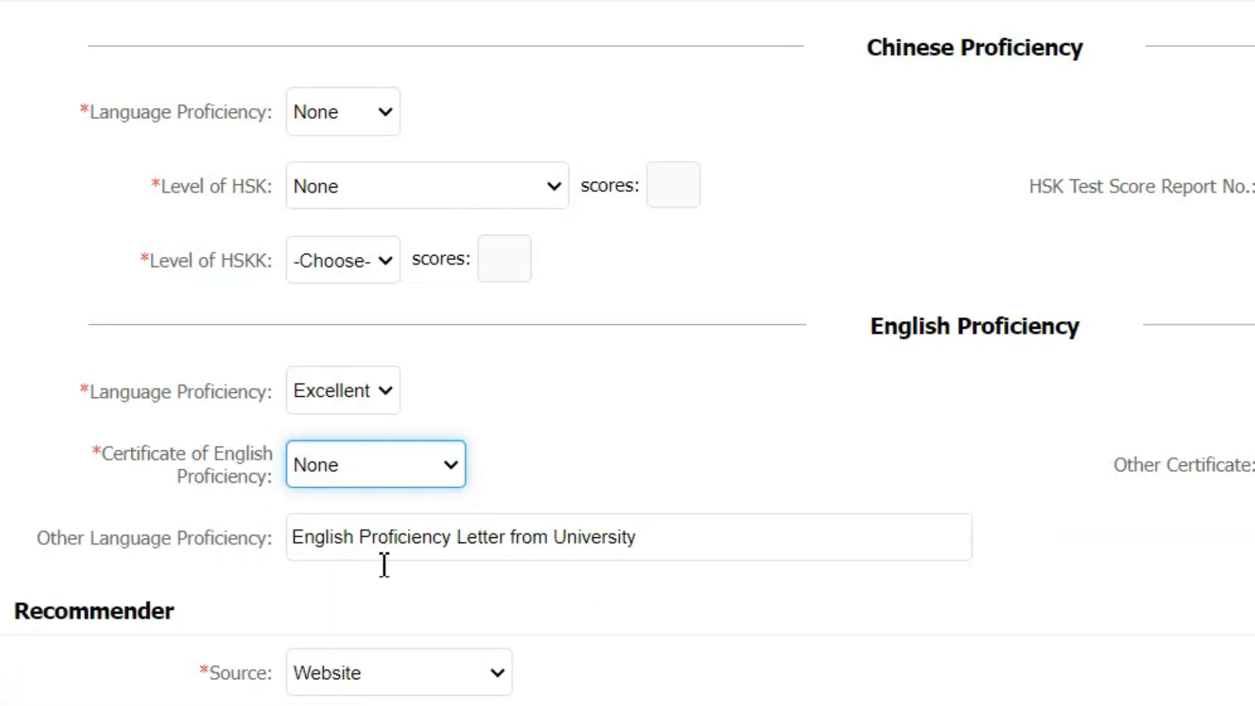
{"action": "left_click", "coordinate": [664, 544]}
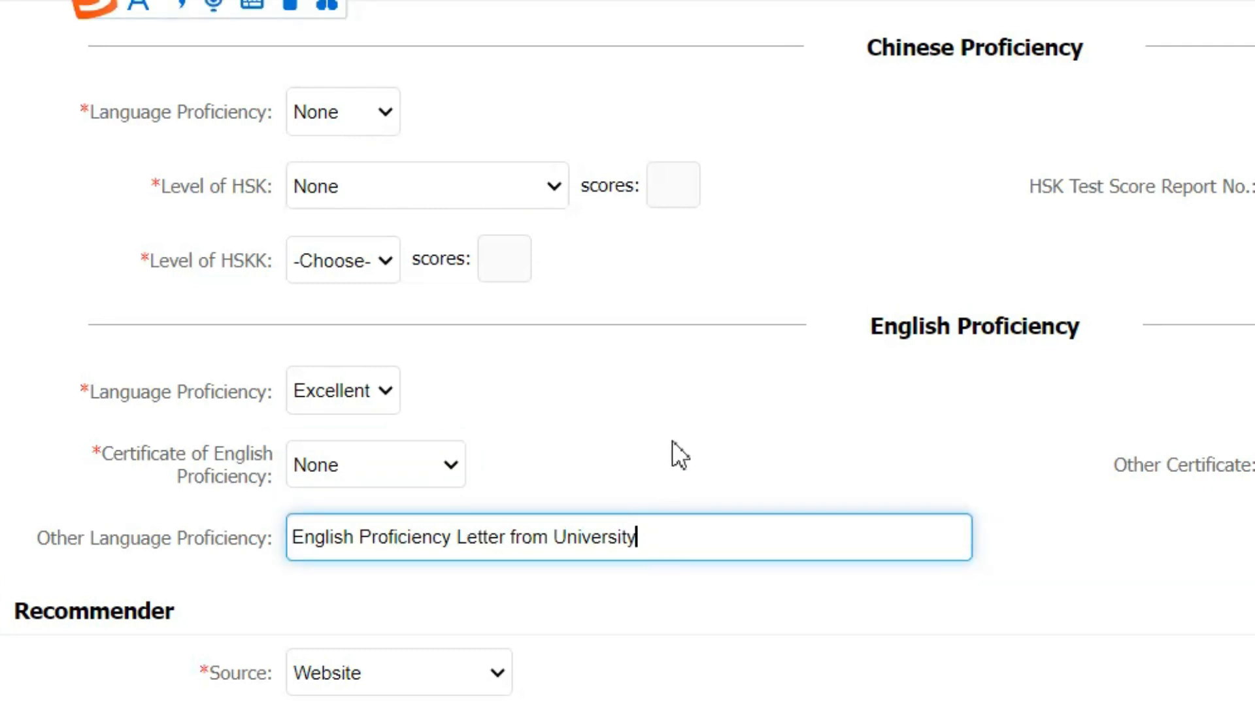
{"action": "left_click", "coordinate": [673, 438]}
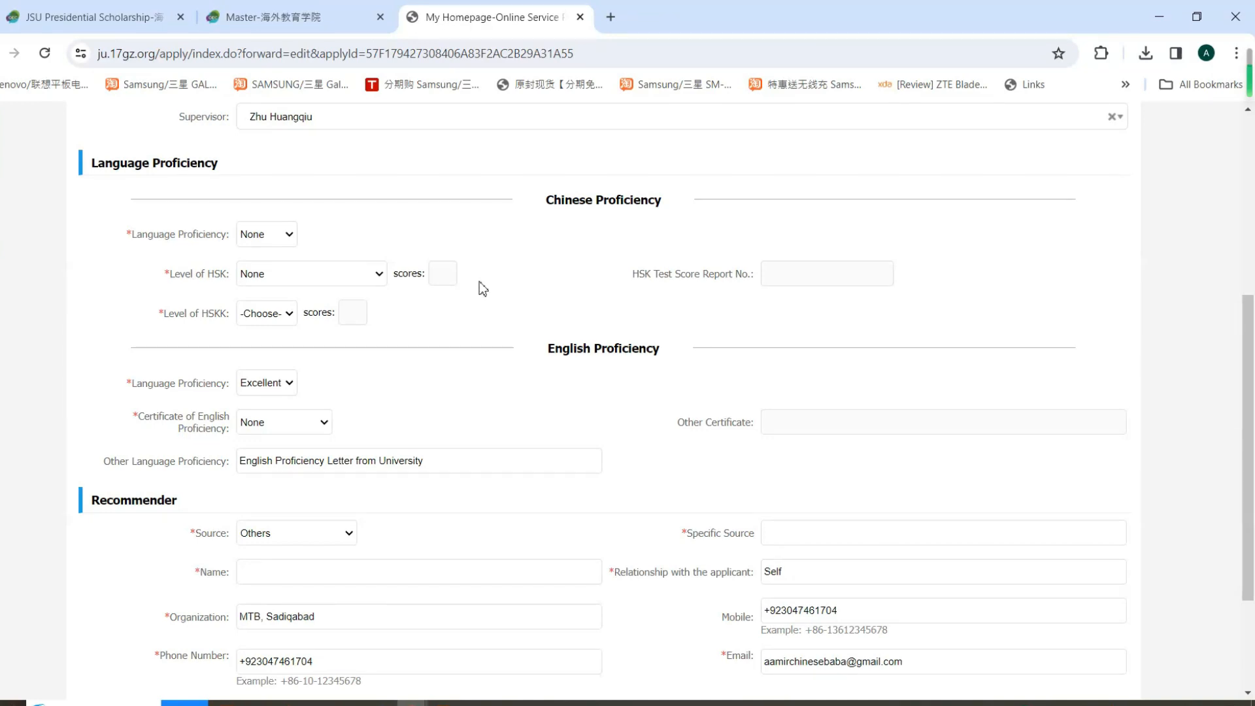
Review the recommender's name, relationship with the applicant, organization and the available source options
{"action": "scroll", "coordinate": [159, 297], "scroll_direction": "down", "scroll_amount": 3}
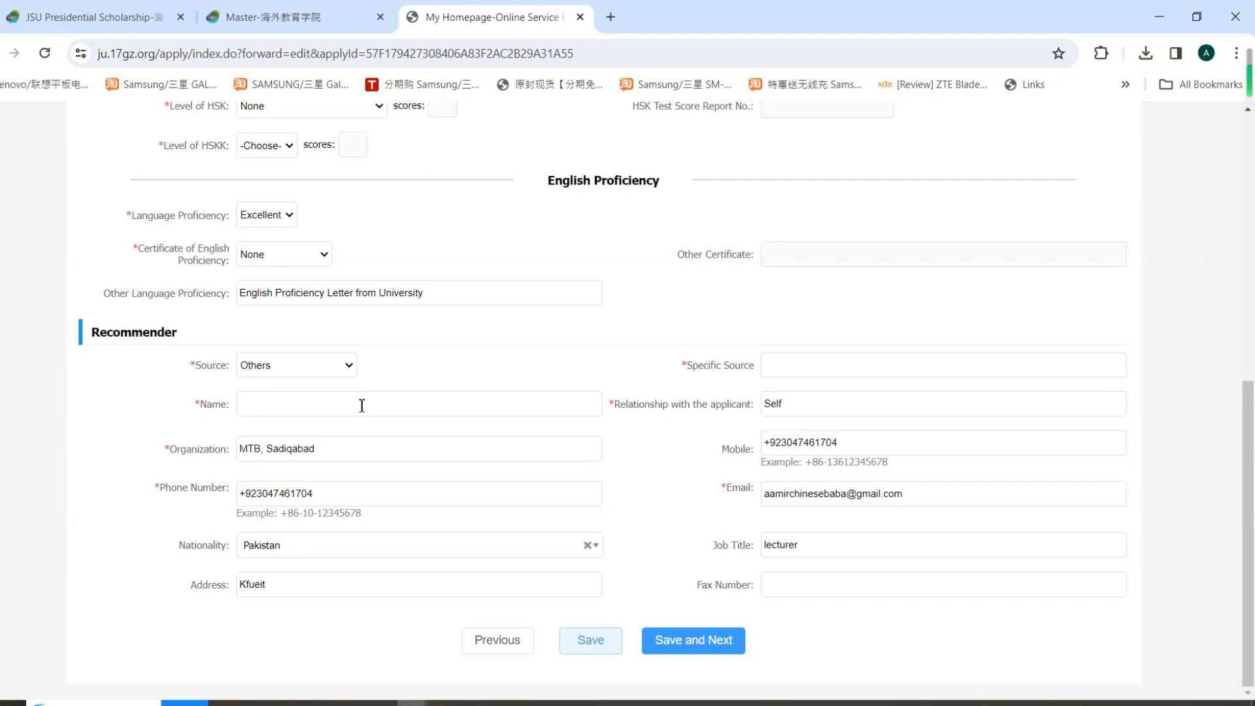
{"action": "left_click", "coordinate": [267, 406]}
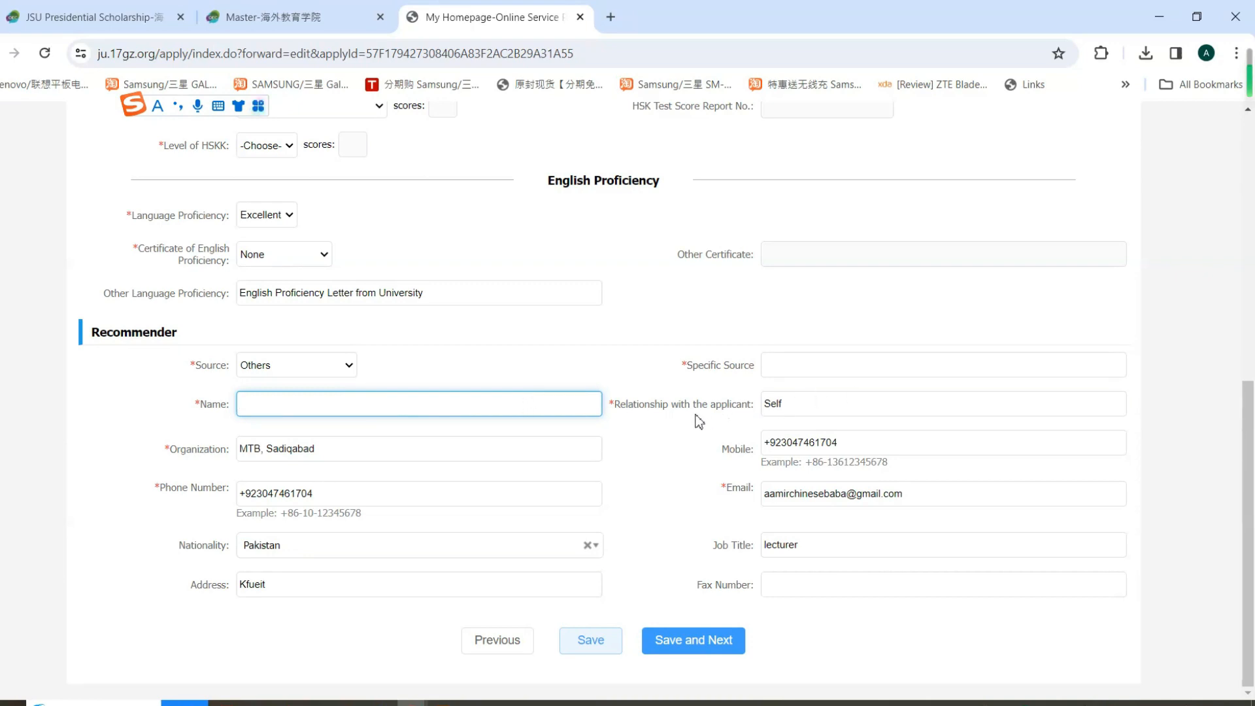
{"action": "left_click_drag", "start_coordinate": [806, 407], "coordinate": [763, 408]}
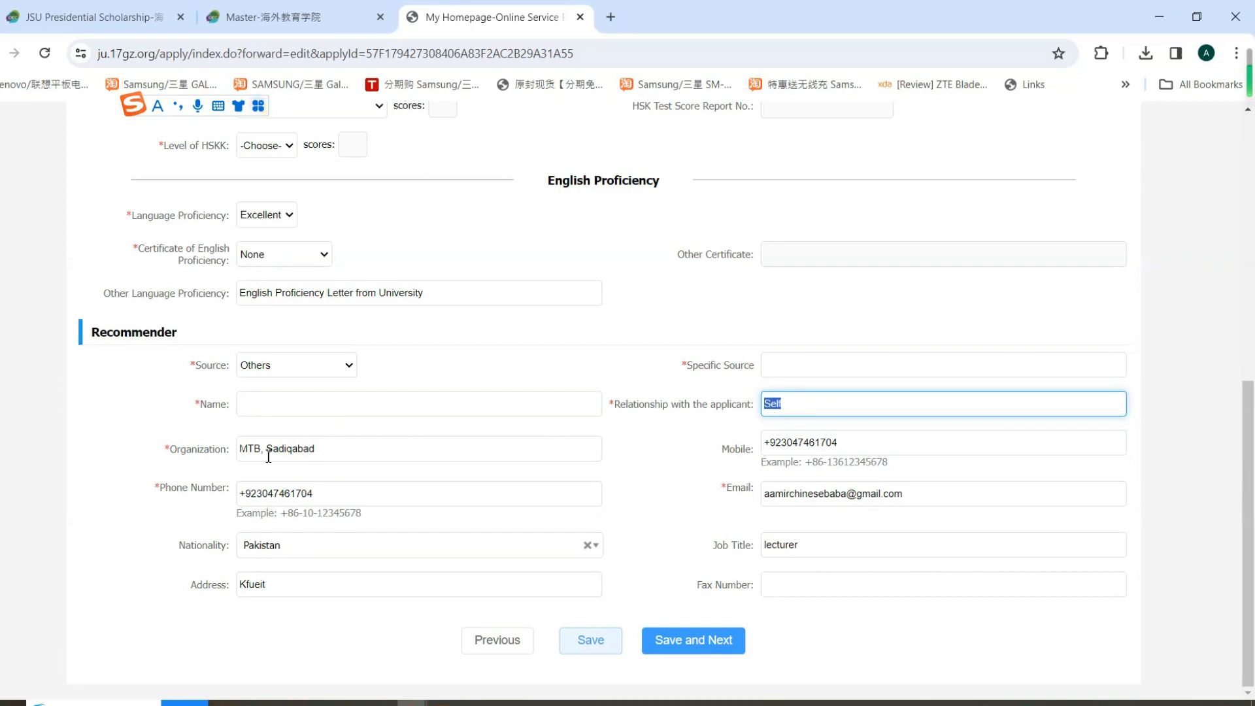
{"action": "left_click", "coordinate": [343, 451]}
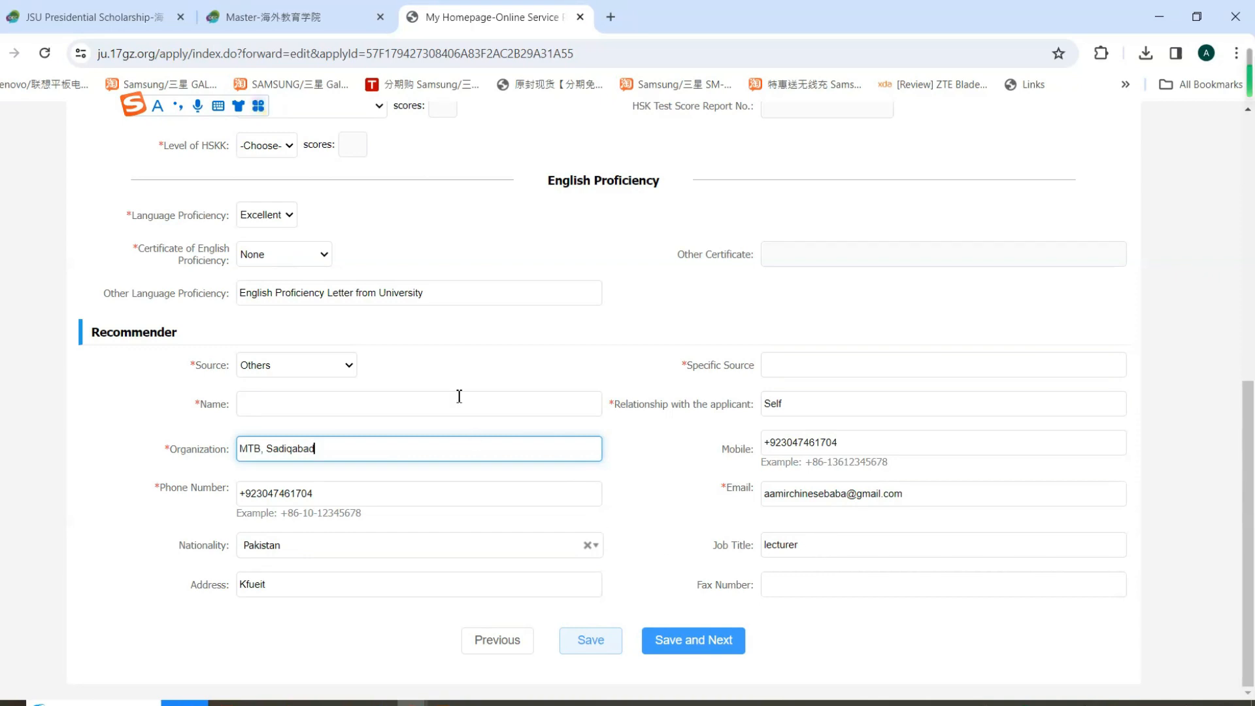
{"action": "left_click", "coordinate": [458, 372]}
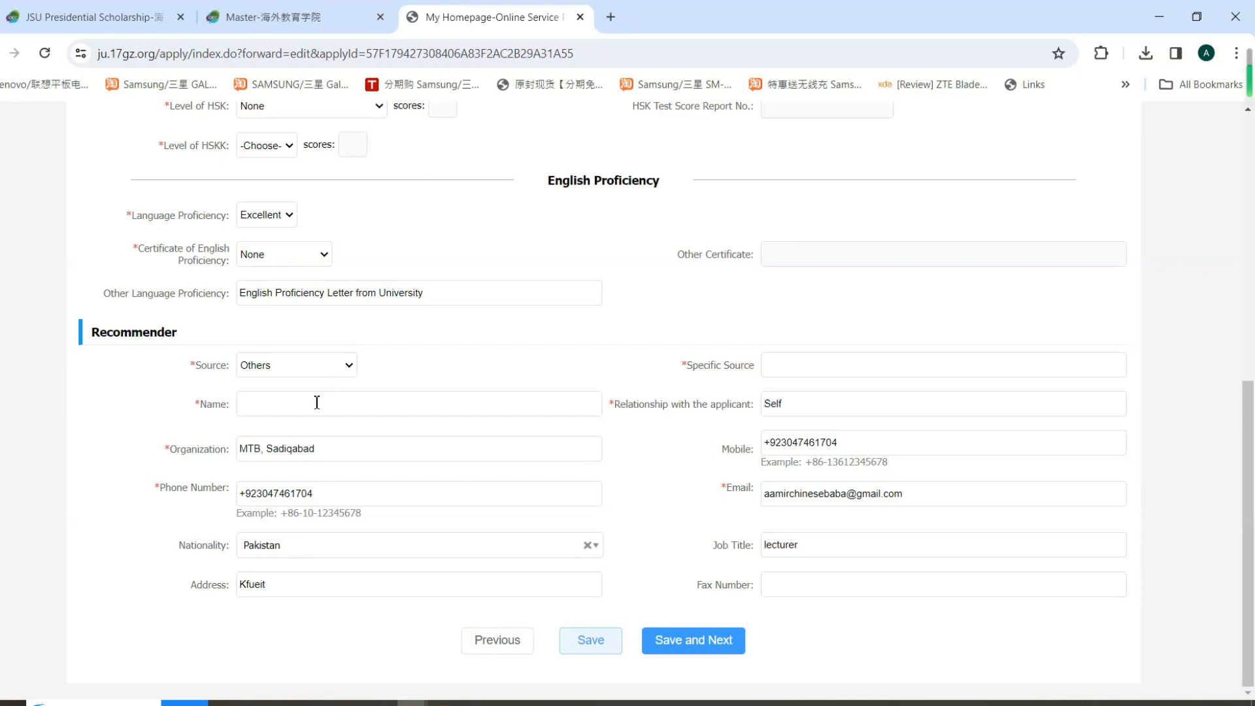
{"action": "left_click", "coordinate": [331, 371]}
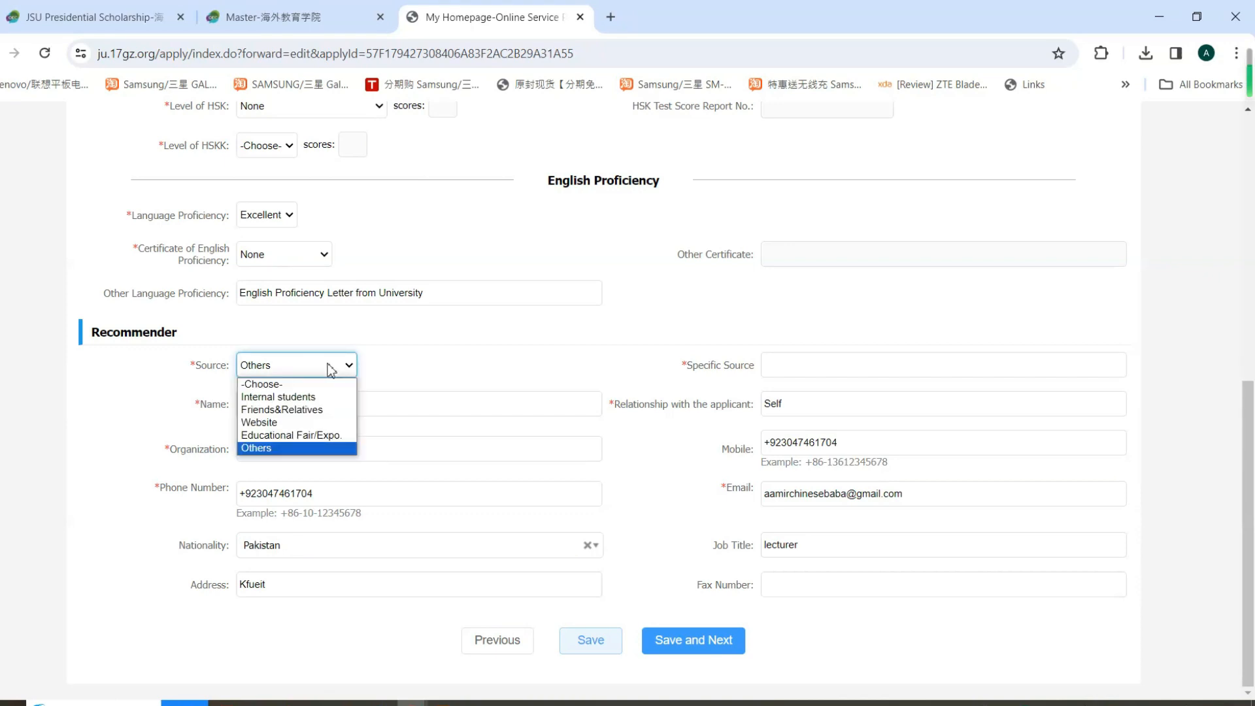
{"action": "left_click", "coordinate": [331, 370]}
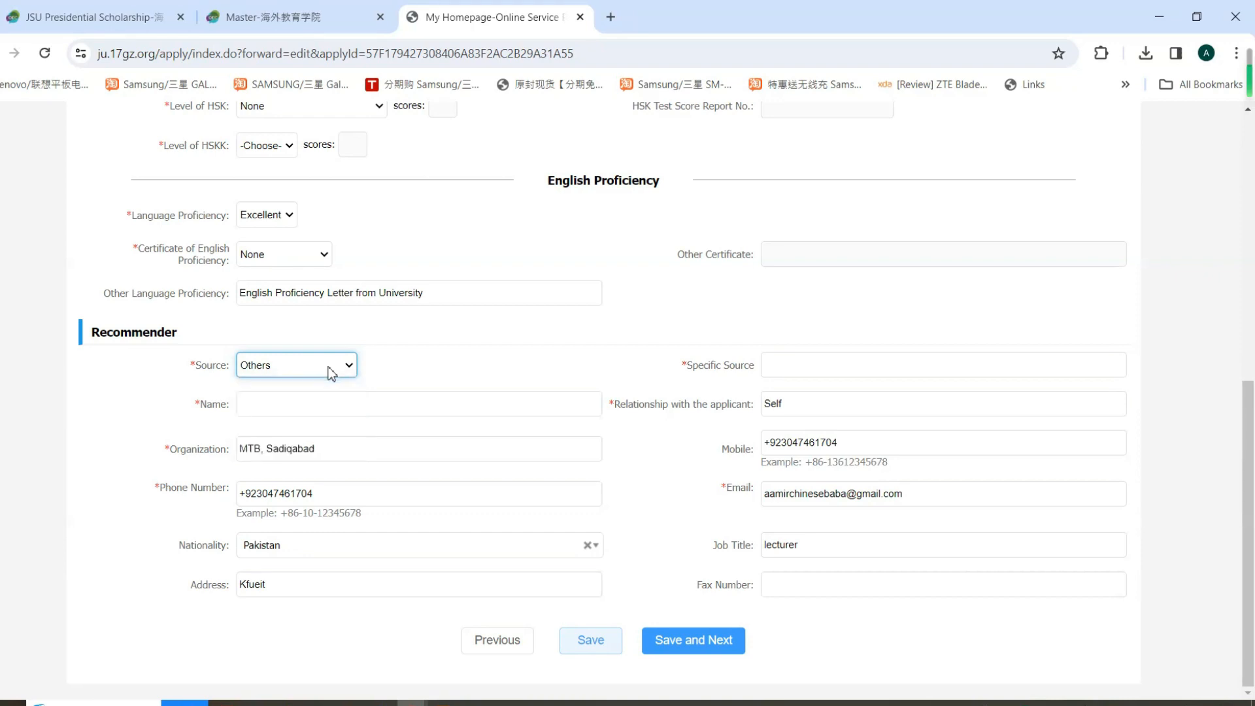
Go through the recommender's relationship, name, organization, mobile, phone number, address and job title fields
{"action": "left_click", "coordinate": [800, 400]}
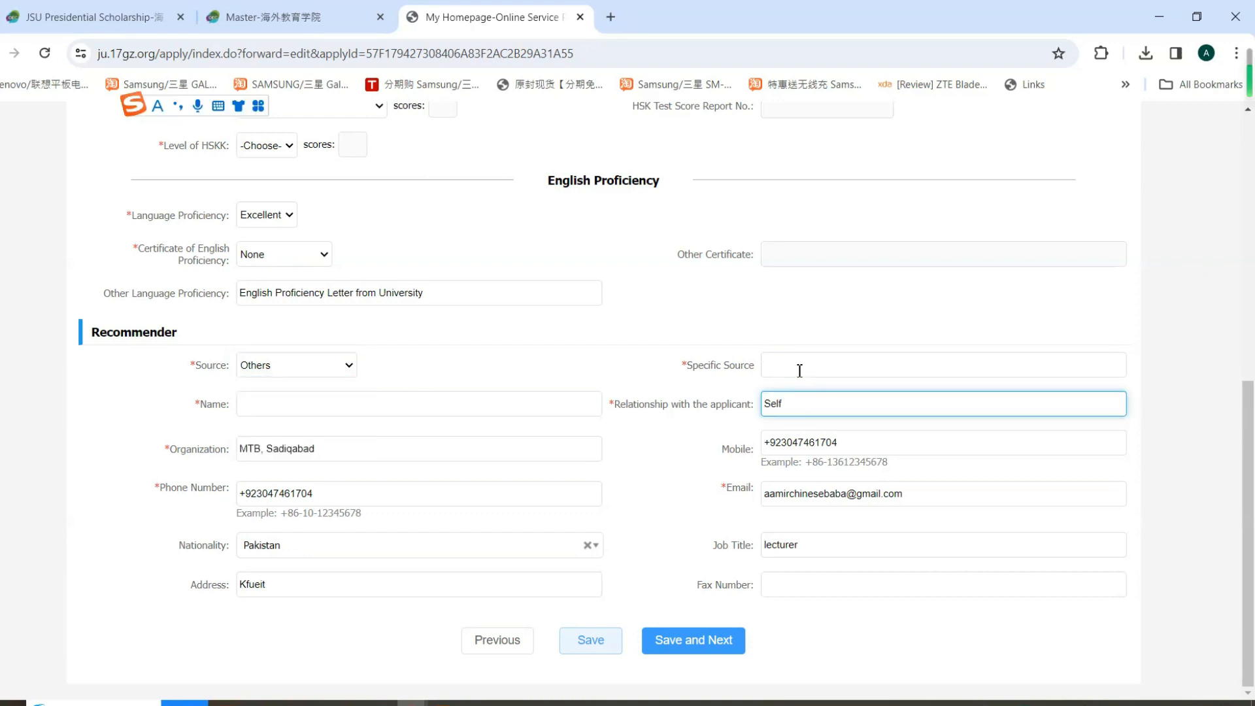
{"action": "left_click", "coordinate": [335, 399]}
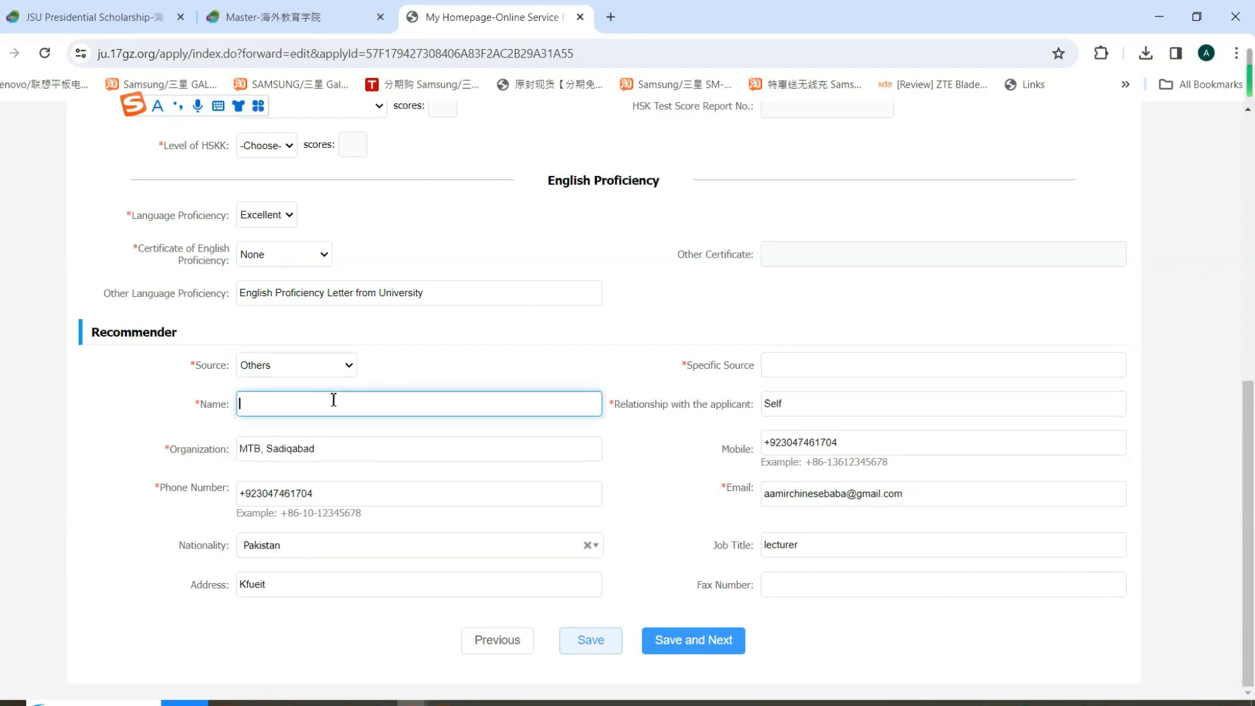
{"action": "left_click", "coordinate": [344, 448]}
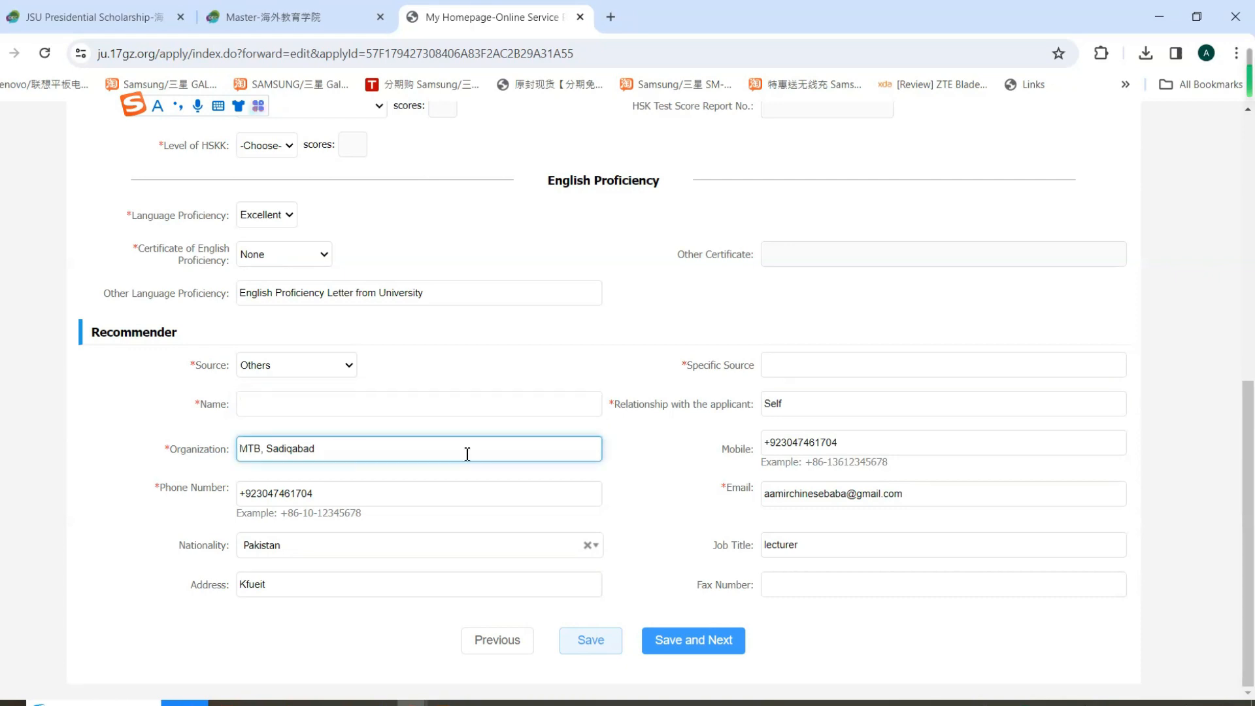
{"action": "left_click", "coordinate": [830, 450]}
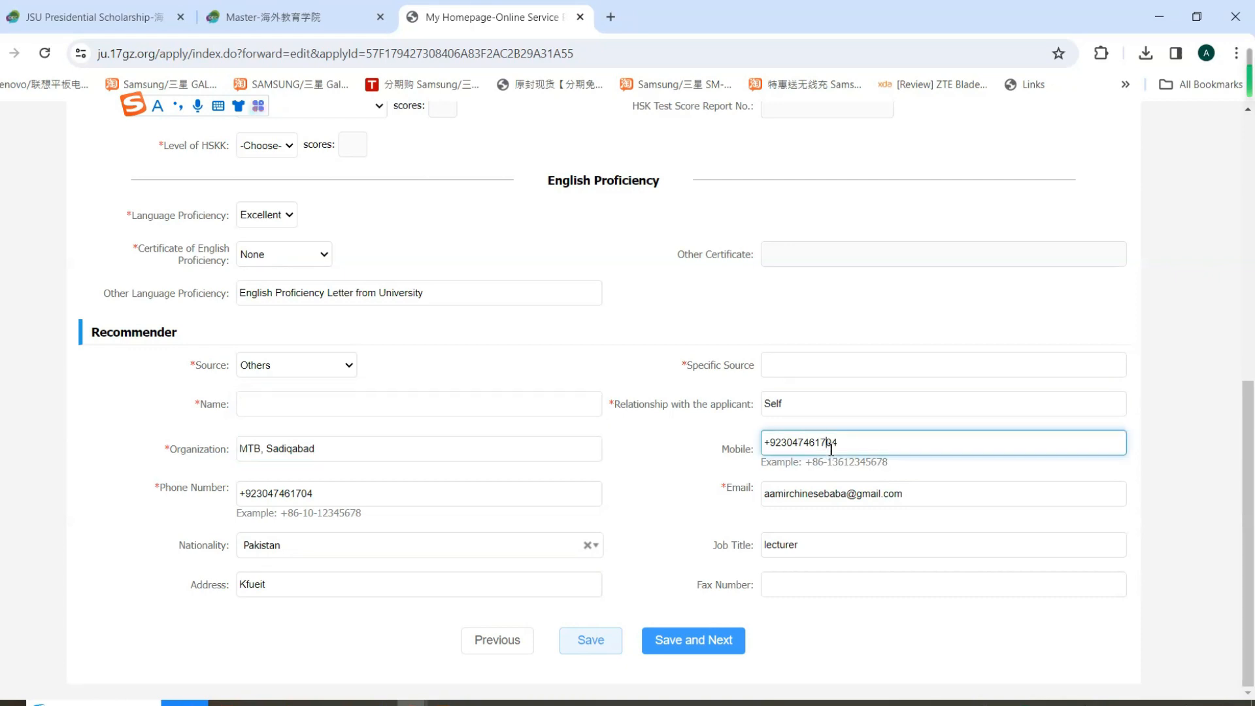
{"action": "left_click", "coordinate": [357, 492]}
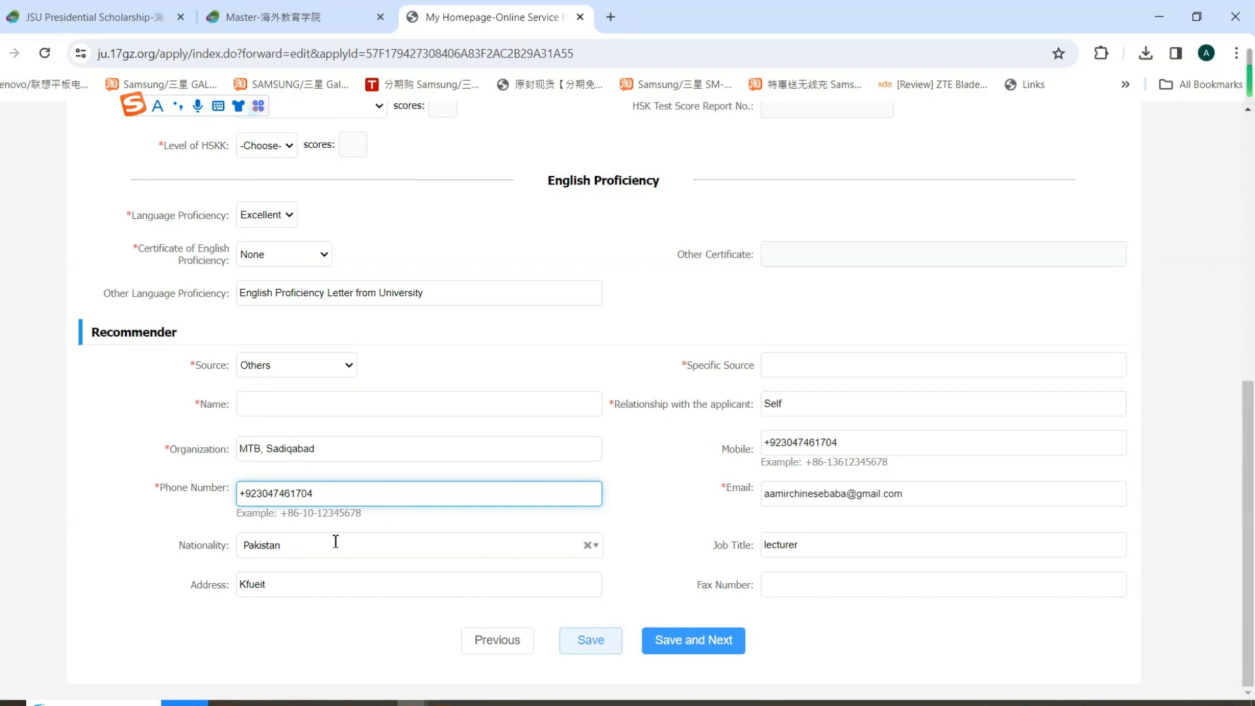
{"action": "left_click", "coordinate": [313, 588]}
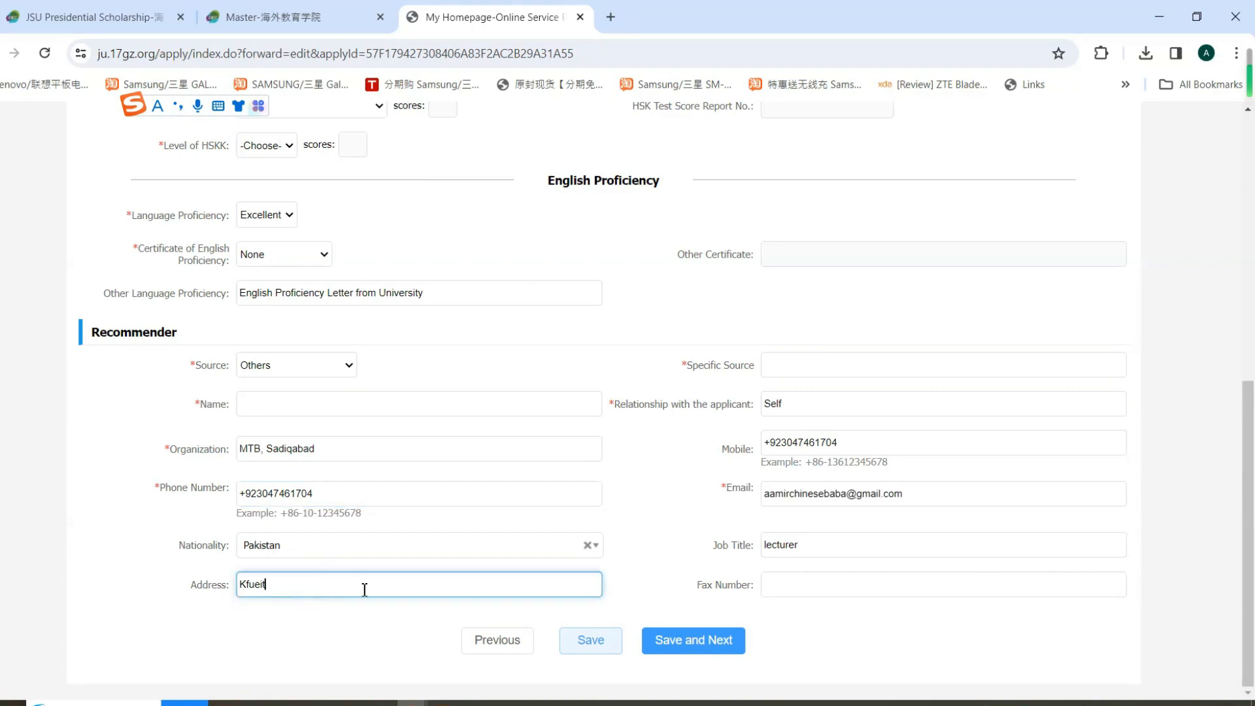
{"action": "left_click", "coordinate": [851, 550]}
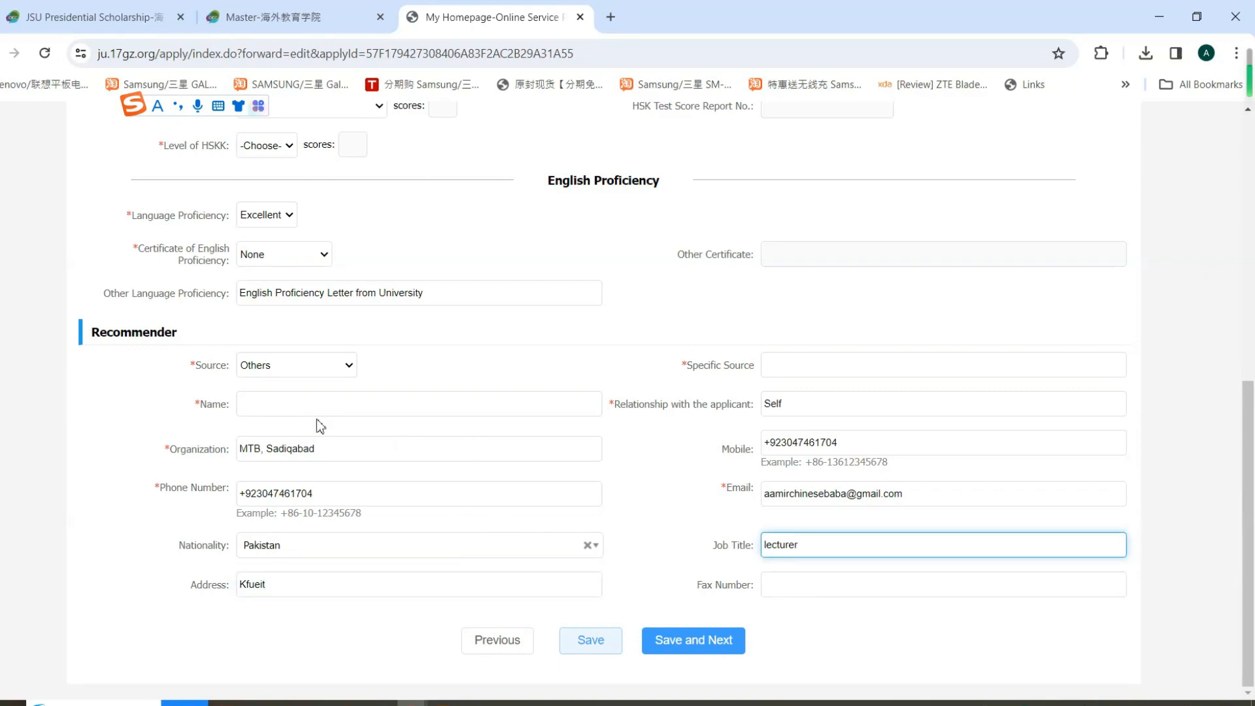
{"action": "left_click_drag", "start_coordinate": [336, 497], "coordinate": [237, 498]}
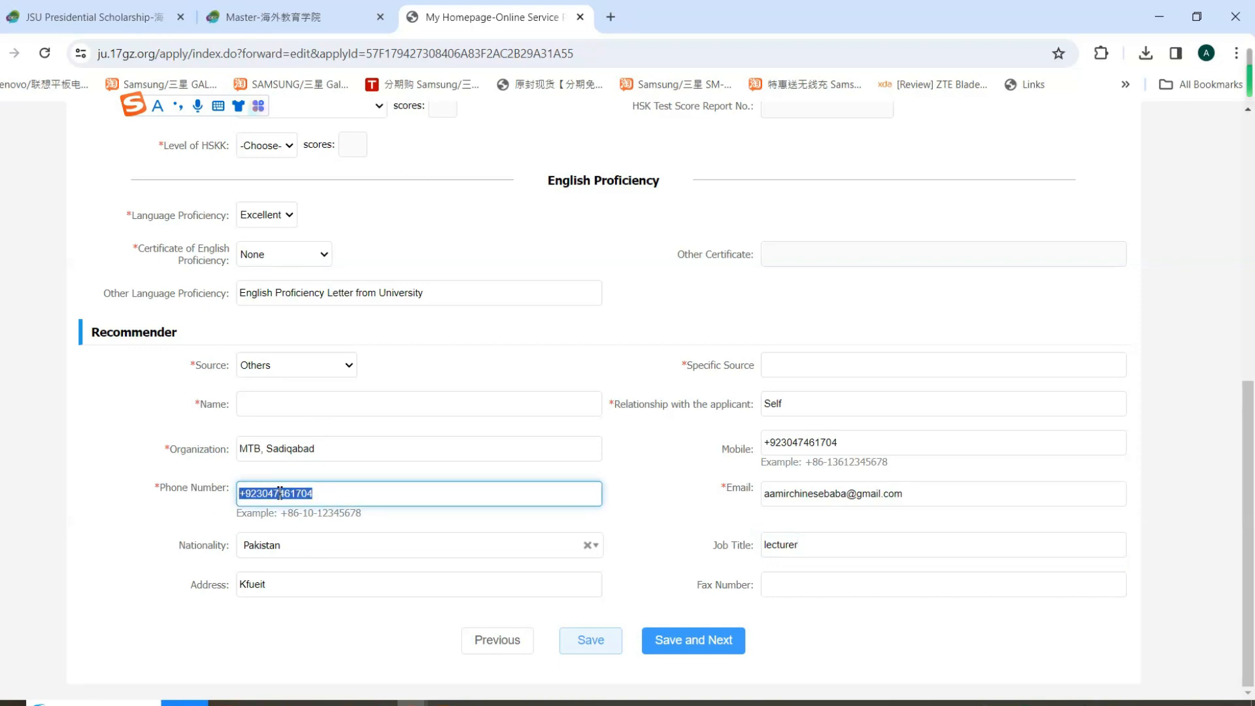
{"action": "left_click", "coordinate": [199, 494]}
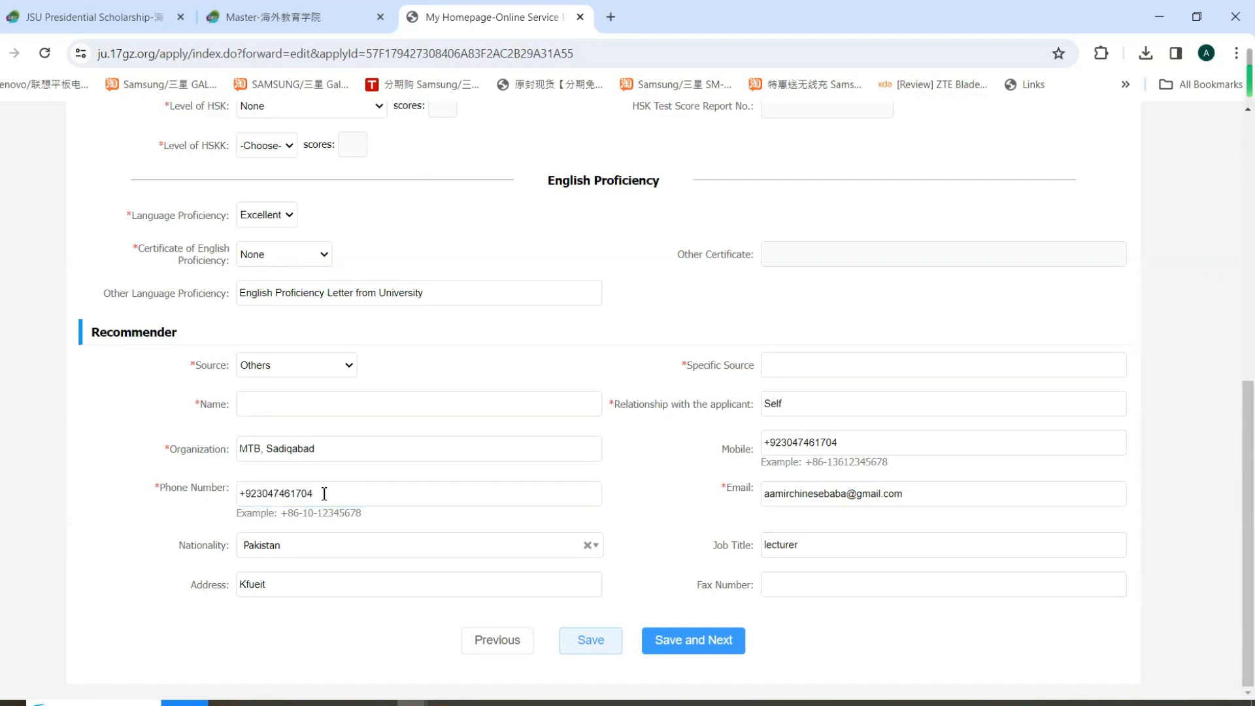
Try to save the study plan, filling in Self as the recommender's specific source between attempts
{"action": "left_click", "coordinate": [682, 647]}
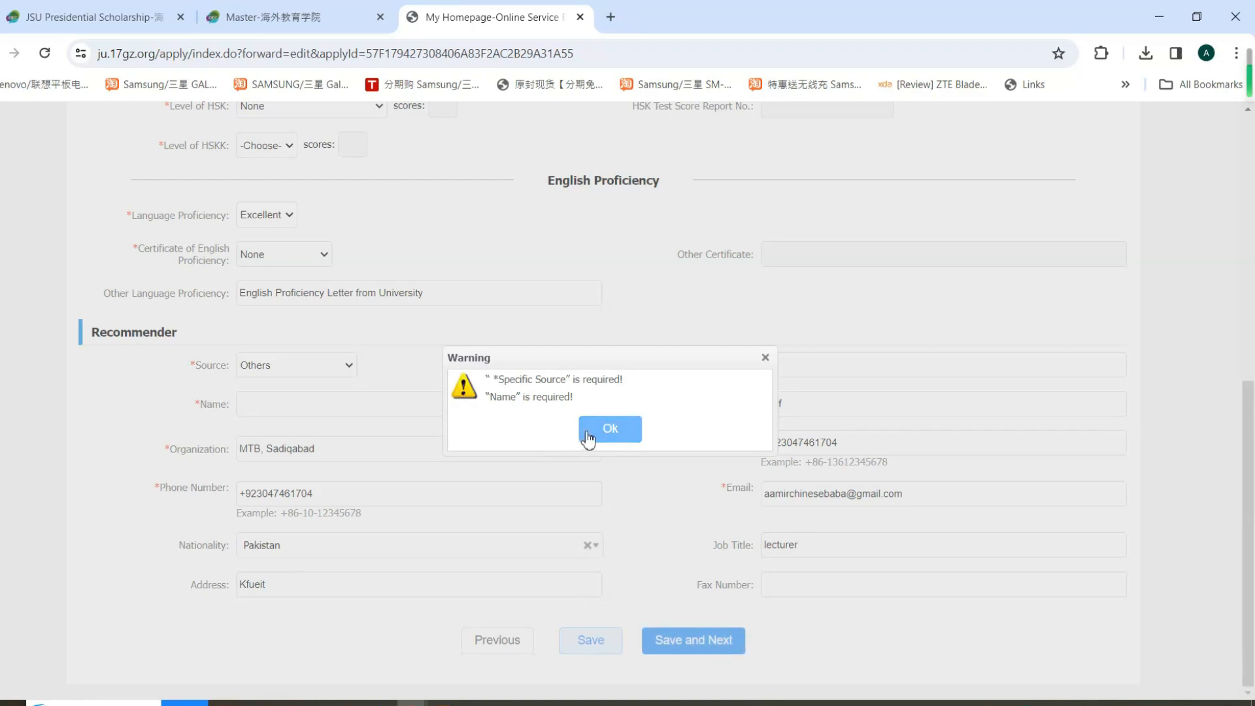
{"action": "left_click", "coordinate": [588, 437]}
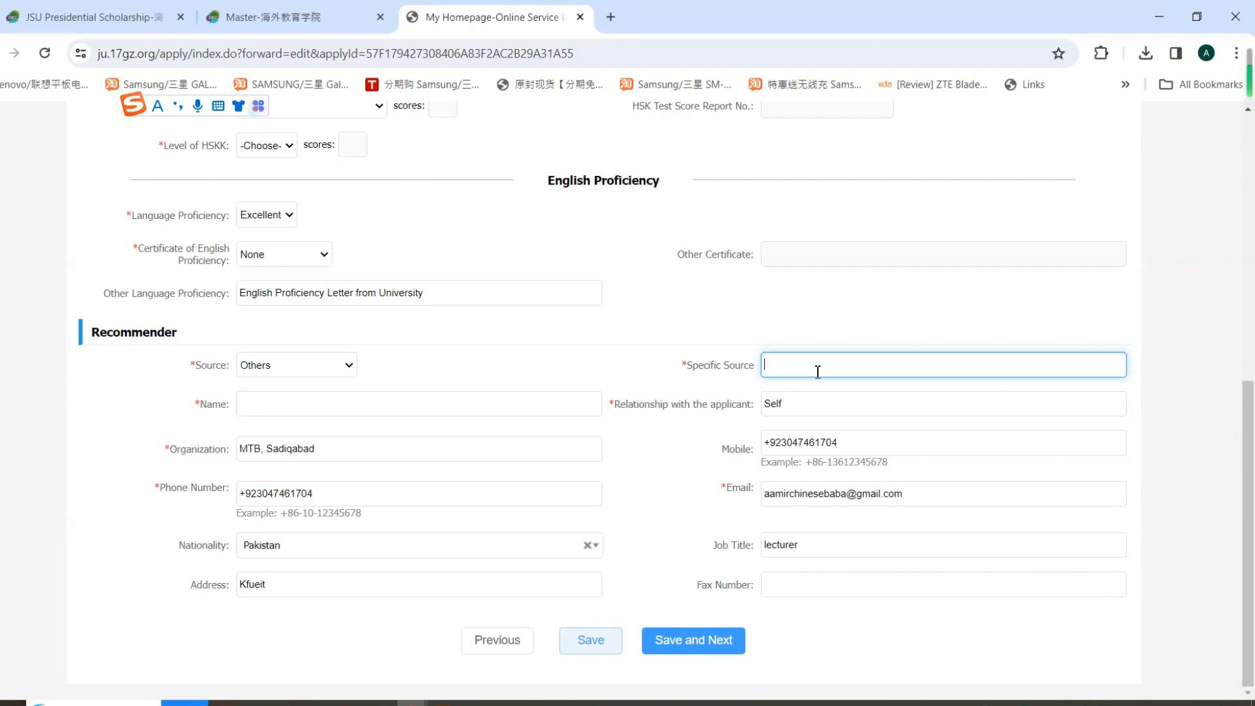
{"action": "type", "text": "sU"}
{"action": "key", "text": "BackSpace"}
{"action": "type", "text": "S"}
{"action": "key", "text": "Caps_Lock"}
{"action": "type", "text": "uper"}
{"action": "key", "text": "BackSpace"}
{"action": "key", "text": "BackSpace"}
{"action": "key", "text": "BackSpace"}
{"action": "key", "text": "BackSpace"}
{"action": "type", "text": "Self"}
{"action": "left_click", "coordinate": [716, 648]}
{"action": "left_click", "coordinate": [609, 430]}
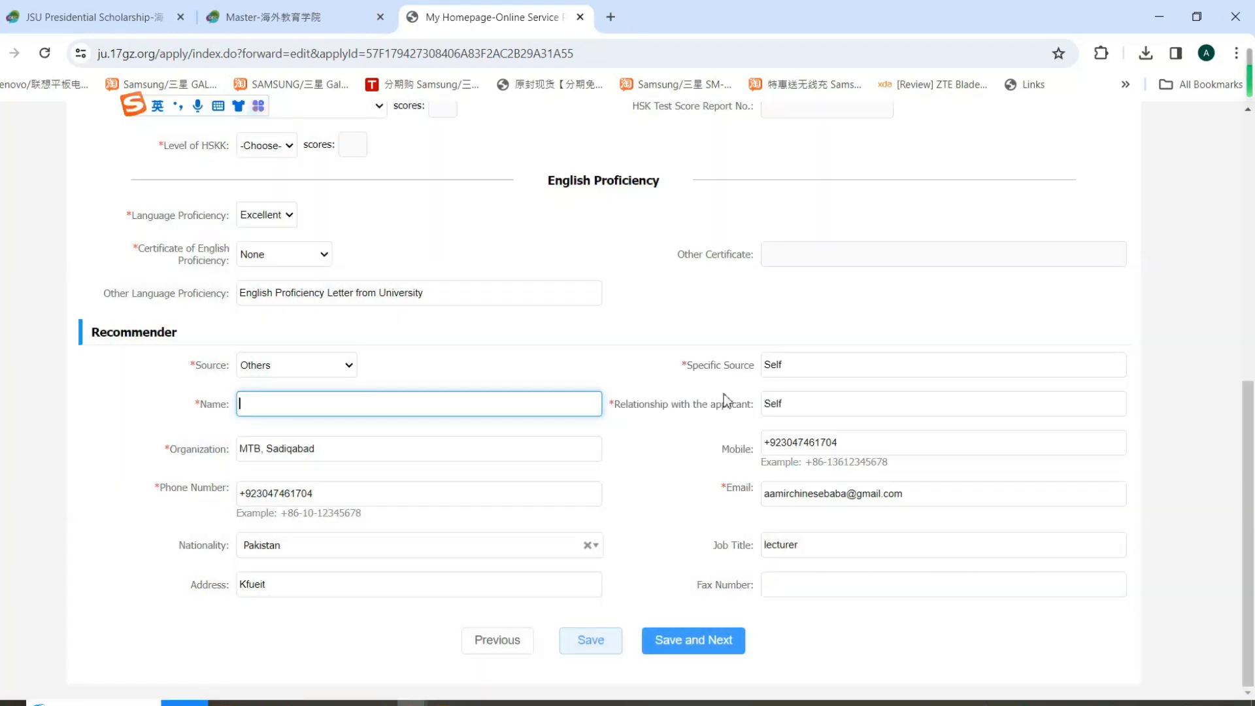
Replace the recommender's specific source with the recommender's first name and try to save the study plan
{"action": "left_click_drag", "start_coordinate": [804, 360], "coordinate": [733, 364]}
{"action": "type", "text": "Aamir"}
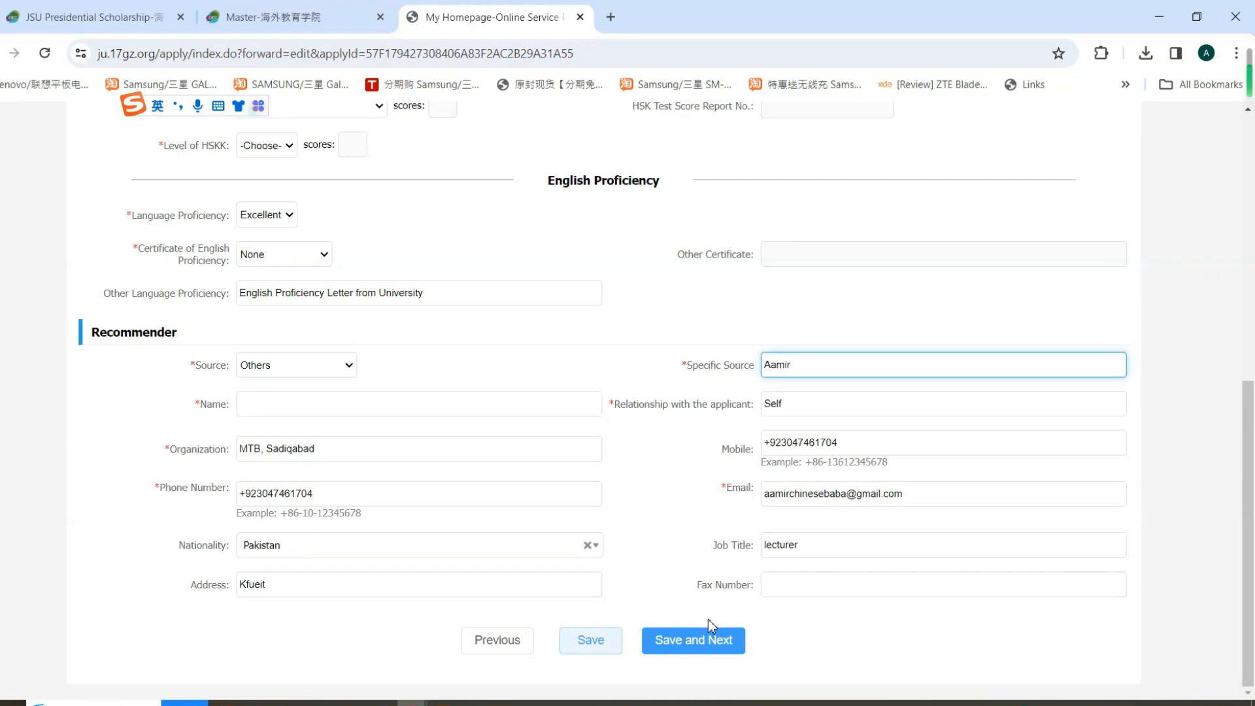
{"action": "left_click", "coordinate": [705, 640]}
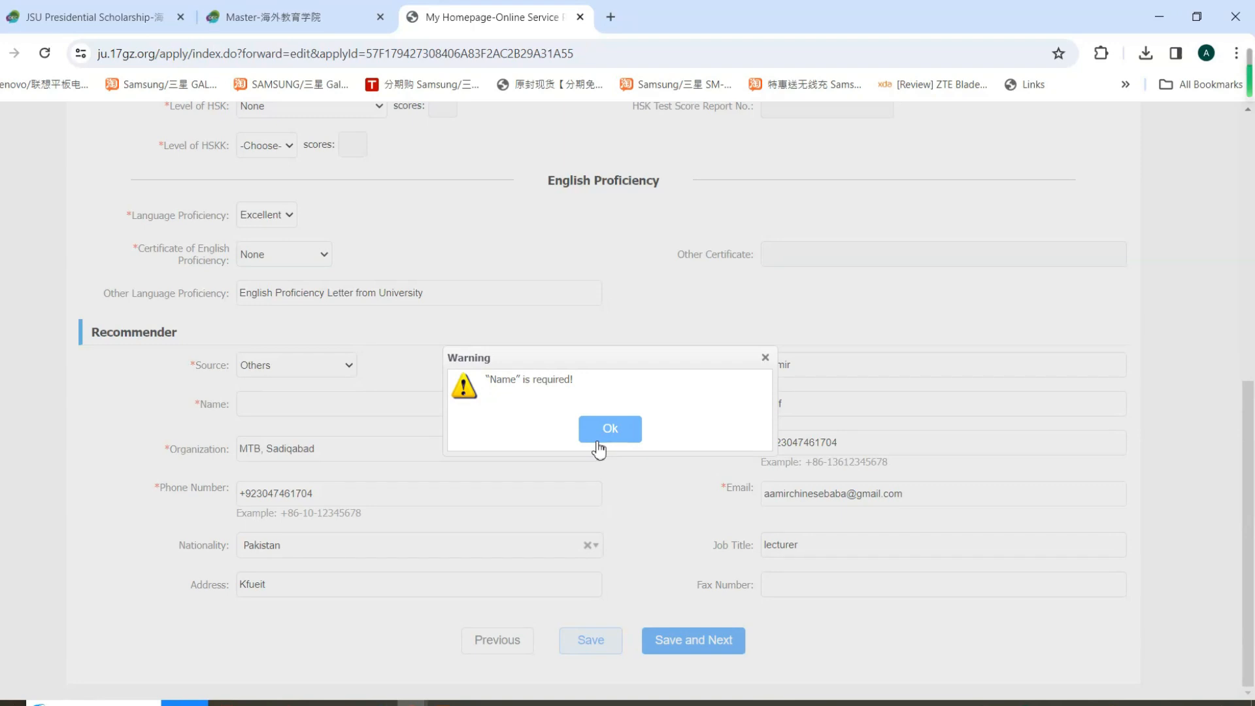
{"action": "left_click", "coordinate": [598, 444]}
{"action": "left_click", "coordinate": [806, 367]}
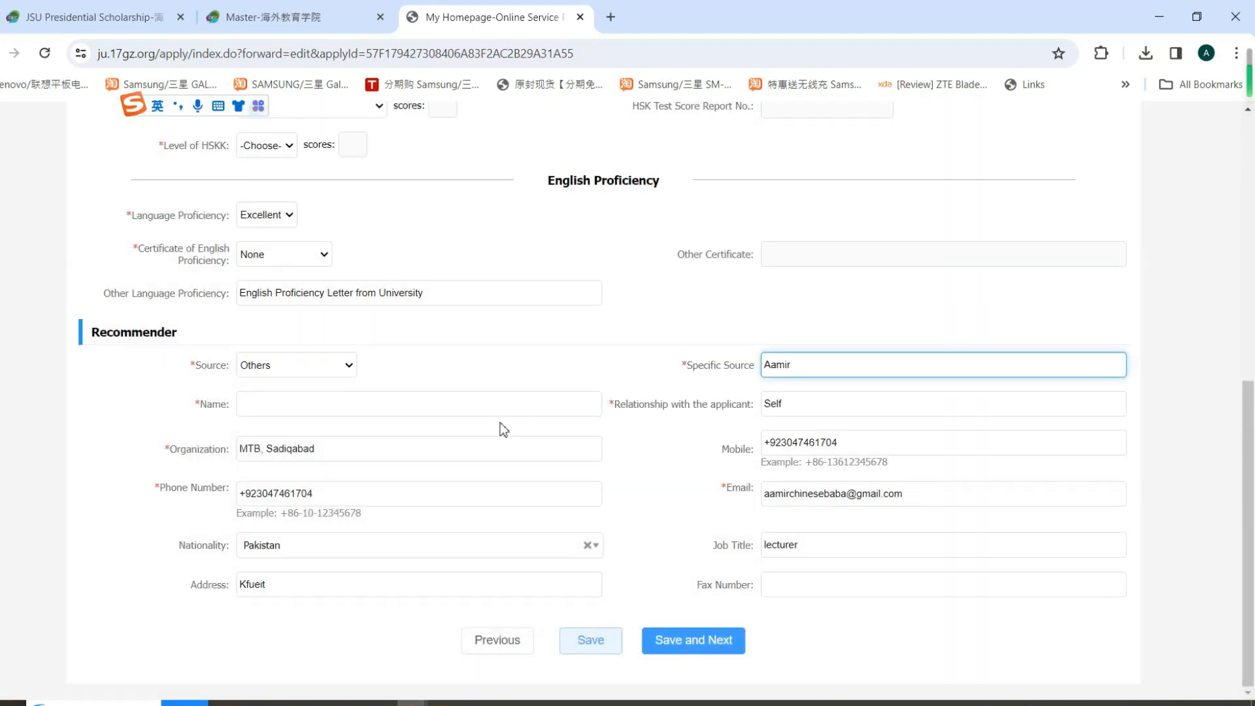
Fill in the recommender's name, then save and continue to Education & Employment
{"action": "left_click", "coordinate": [459, 409]}
{"action": "type", "text": "Aamir"}
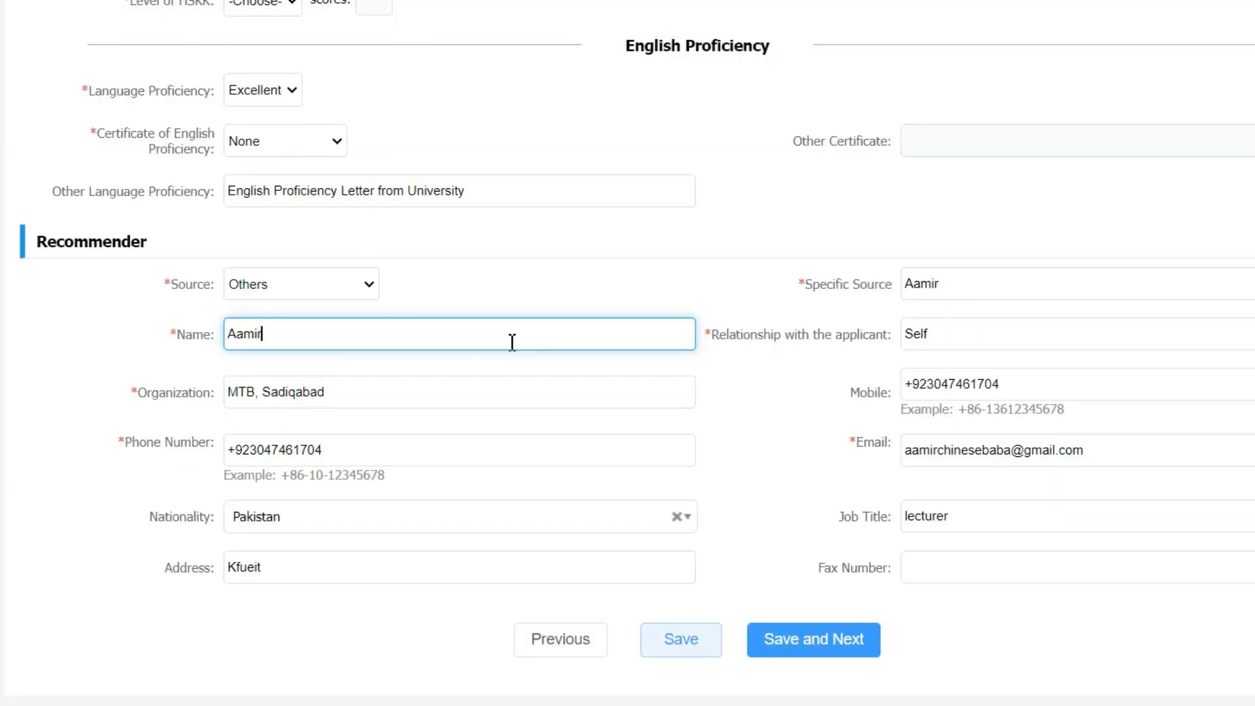
{"action": "left_click", "coordinate": [784, 639]}
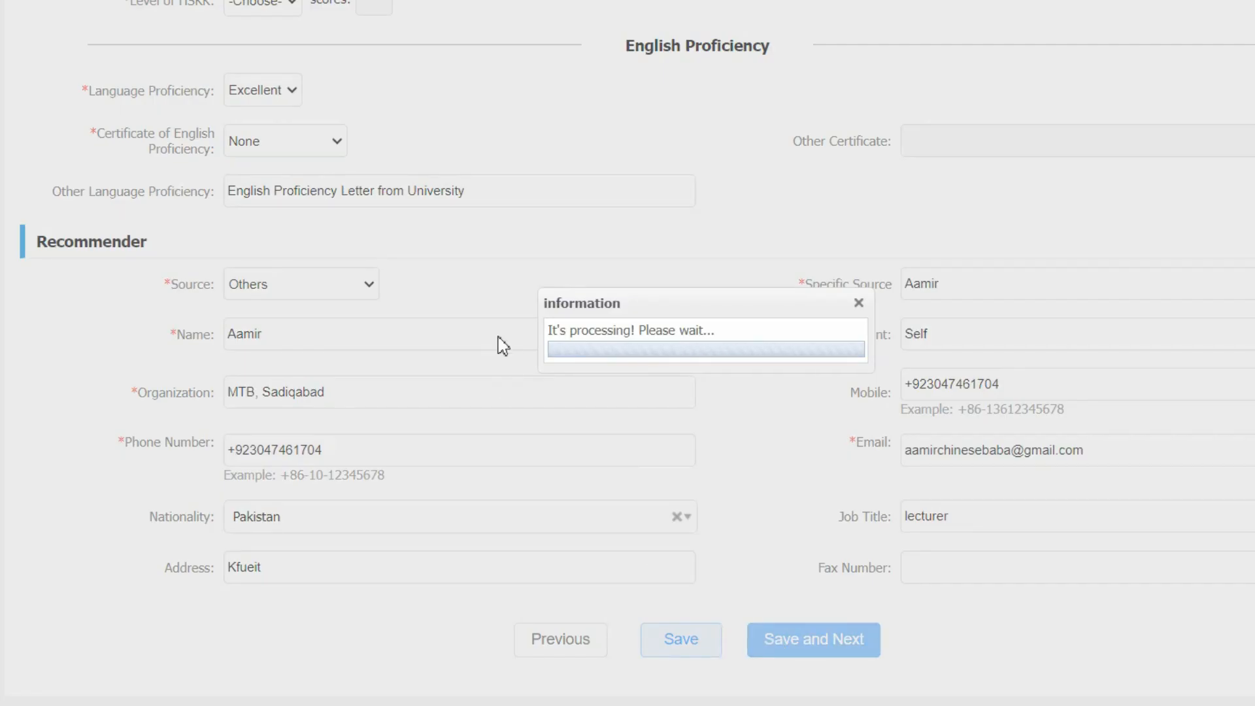
Try Bachelor as the education level of the first educational record, check its field of study, and restore Master
{"action": "scroll", "coordinate": [500, 347], "scroll_direction": "up", "scroll_amount": 5}
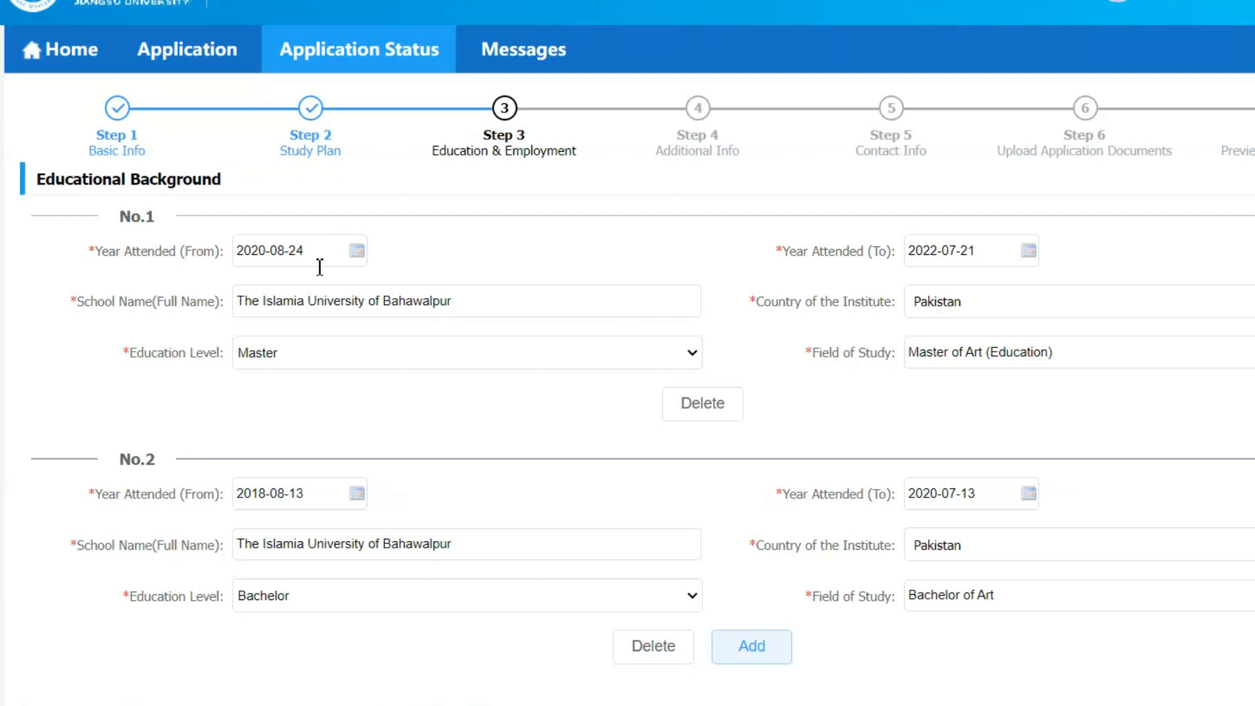
{"action": "left_click", "coordinate": [312, 366]}
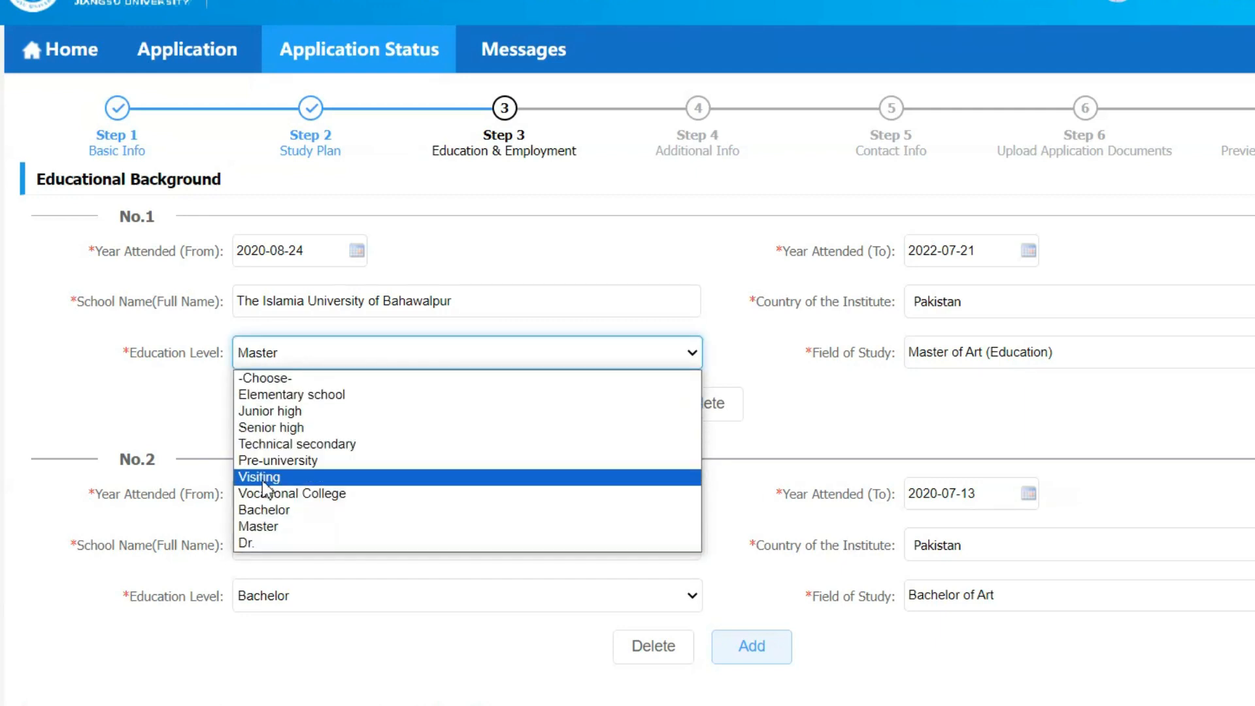
{"action": "left_click", "coordinate": [264, 509]}
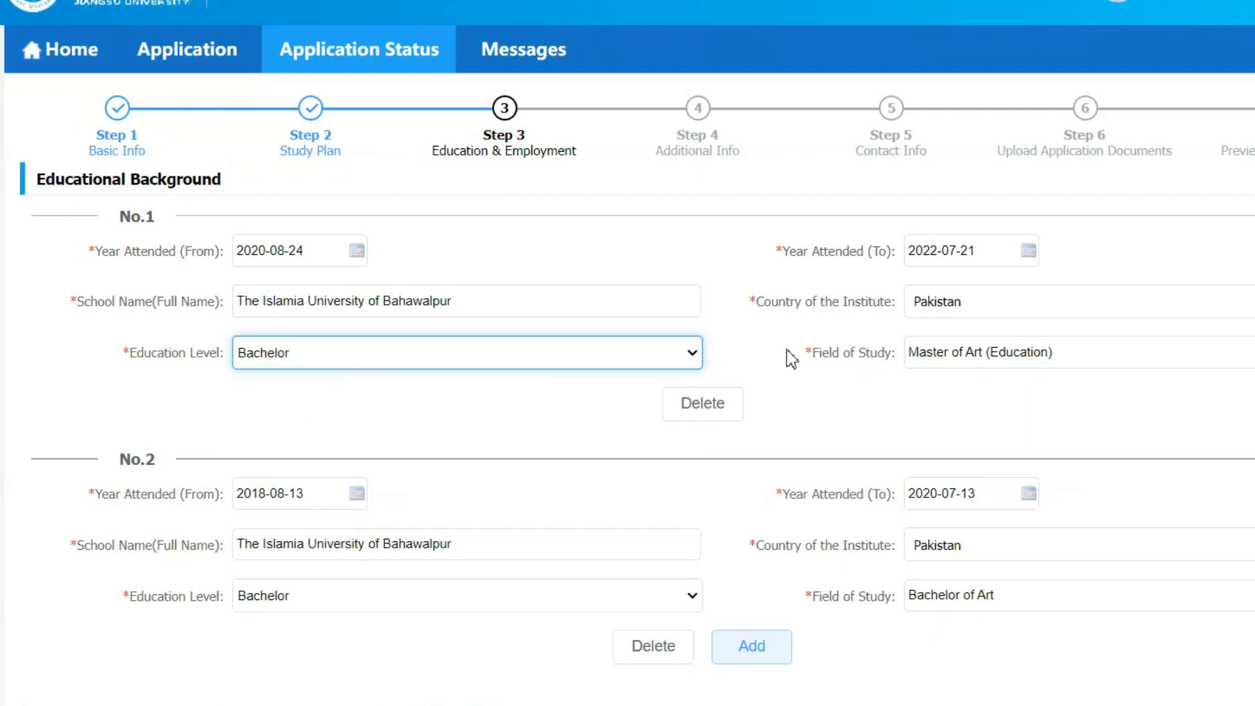
{"action": "left_click_drag", "start_coordinate": [912, 359], "coordinate": [1048, 353]}
{"action": "left_click", "coordinate": [750, 367]}
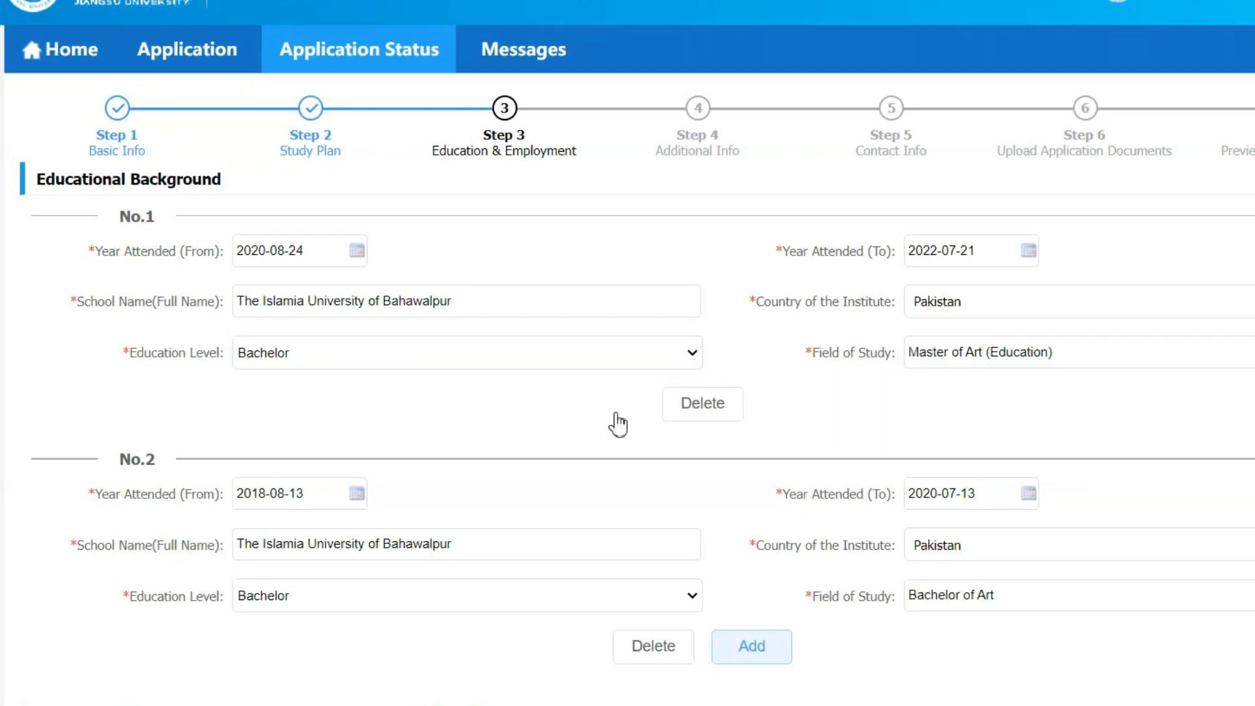
{"action": "left_click", "coordinate": [339, 348]}
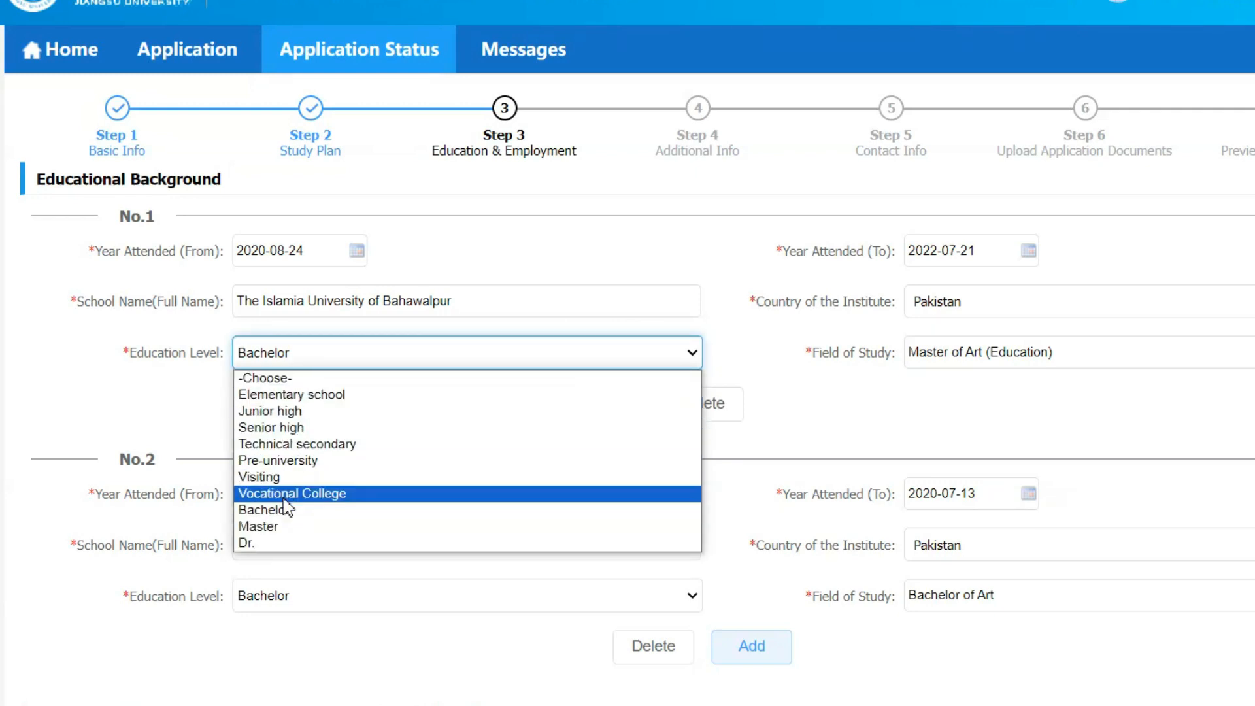
{"action": "left_click", "coordinate": [280, 526]}
Review the two educational background records and the employment background section
{"action": "scroll", "coordinate": [273, 444], "scroll_direction": "down", "scroll_amount": 5}
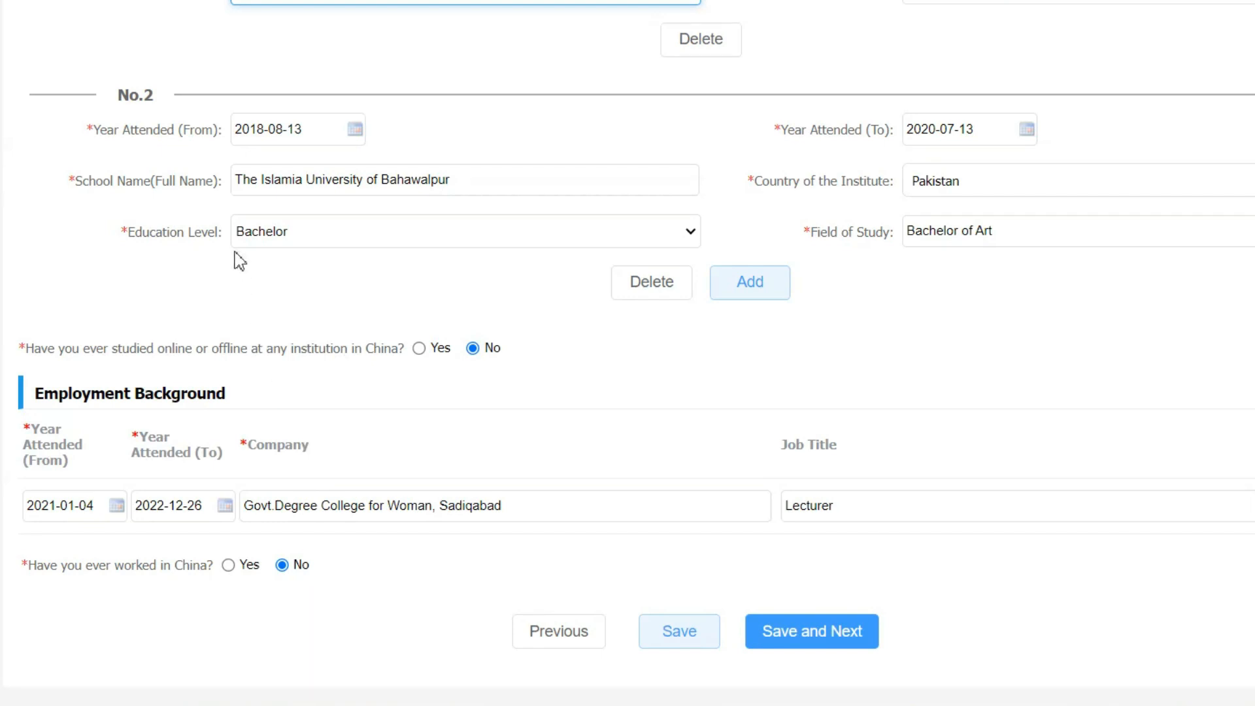
{"action": "scroll", "coordinate": [215, 386], "scroll_direction": "up", "scroll_amount": 1}
{"action": "scroll", "coordinate": [208, 401], "scroll_direction": "down", "scroll_amount": 1}
{"action": "scroll", "coordinate": [221, 255], "scroll_direction": "up", "scroll_amount": 3}
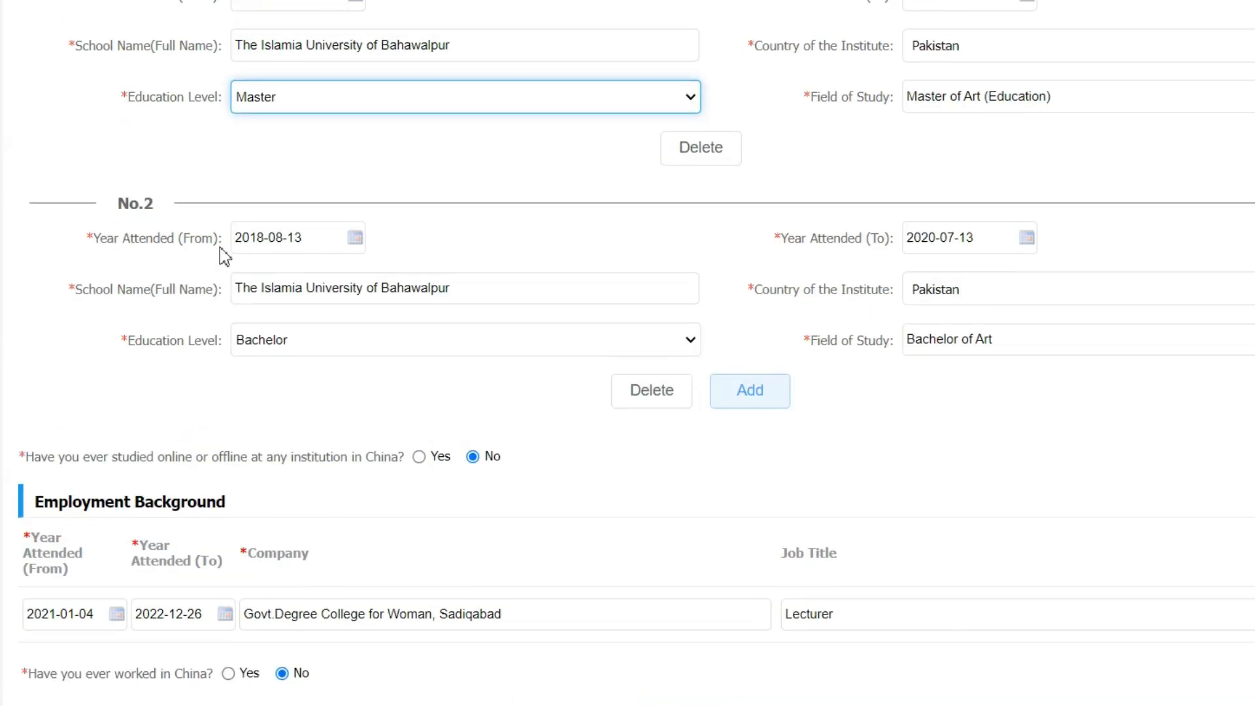
{"action": "left_click", "coordinate": [506, 230]}
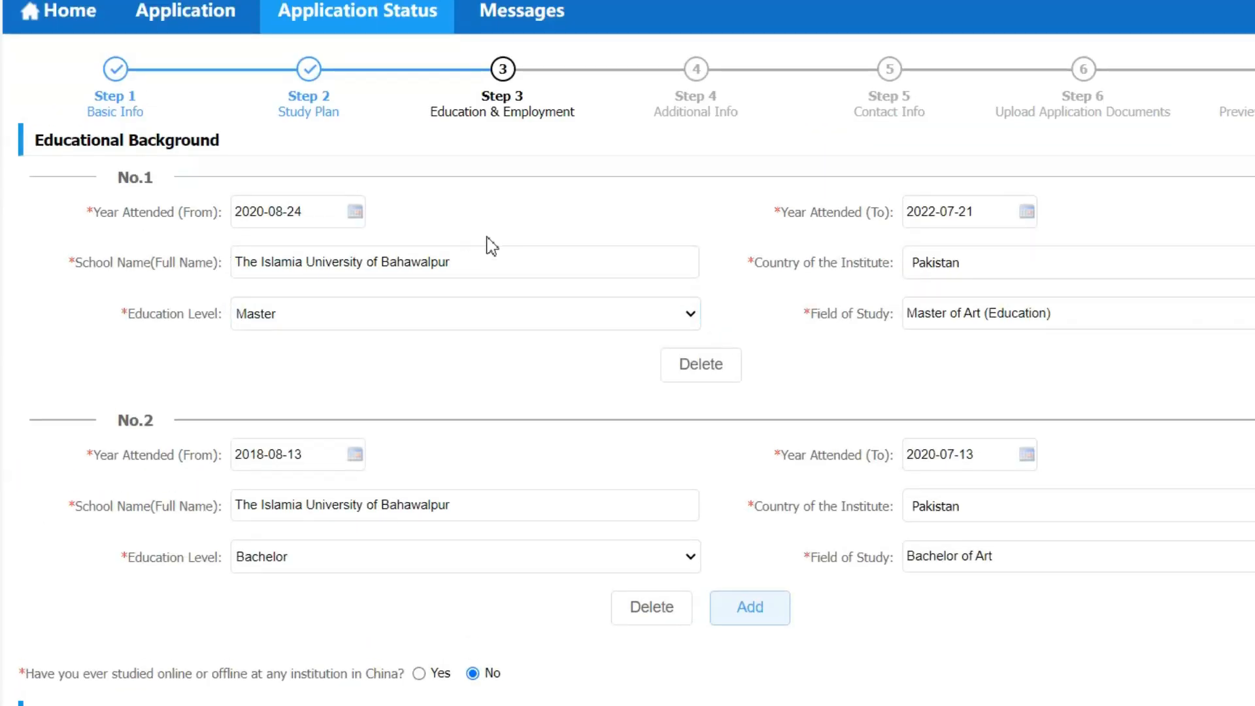
{"action": "scroll", "coordinate": [345, 321], "scroll_direction": "down", "scroll_amount": 3}
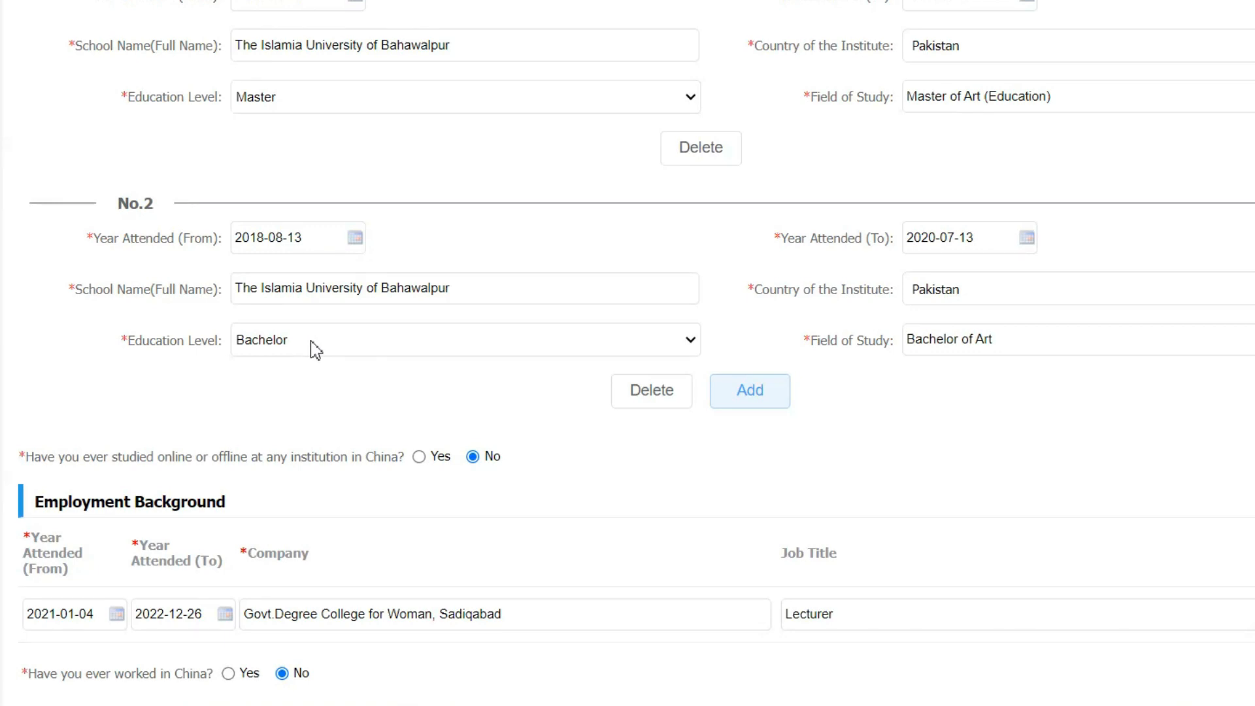
{"action": "scroll", "coordinate": [316, 349], "scroll_direction": "up", "scroll_amount": 2}
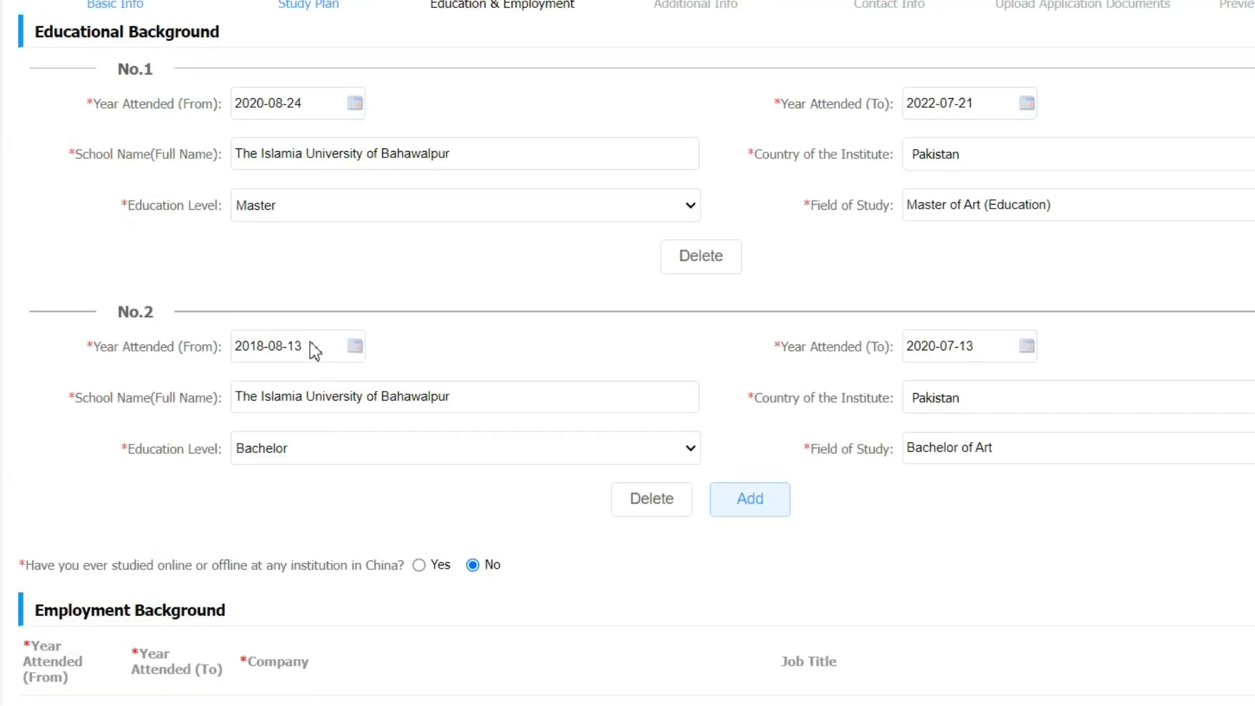
Set the education level to Bachelor for the first record and Senior high for the second, and select the second record's field of study text
{"action": "left_click", "coordinate": [316, 215]}
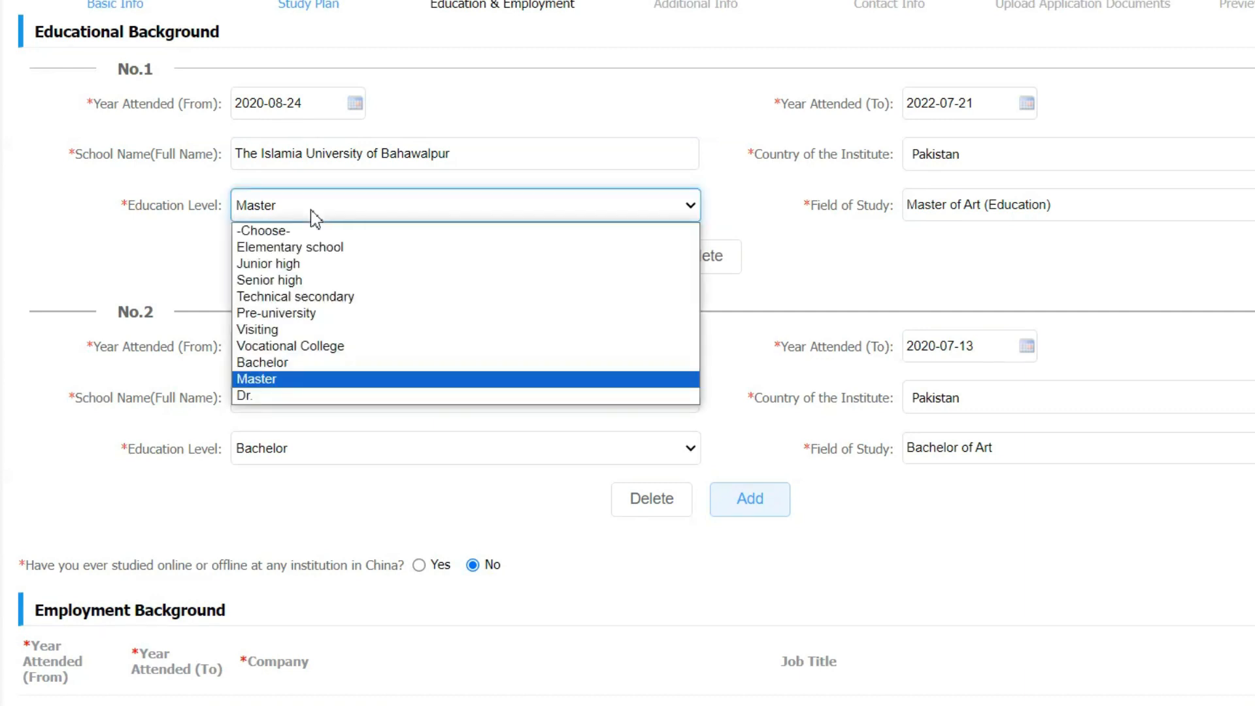
{"action": "left_click", "coordinate": [359, 359]}
{"action": "left_click", "coordinate": [313, 452]}
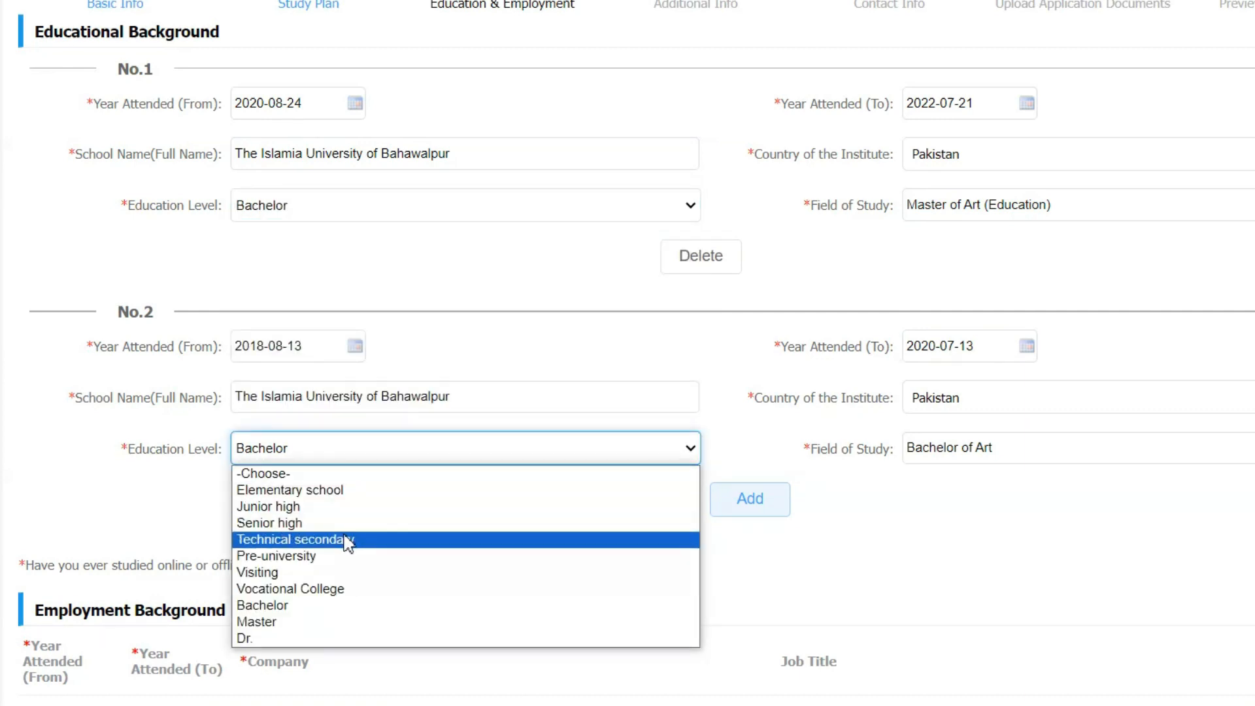
{"action": "left_click", "coordinate": [340, 530]}
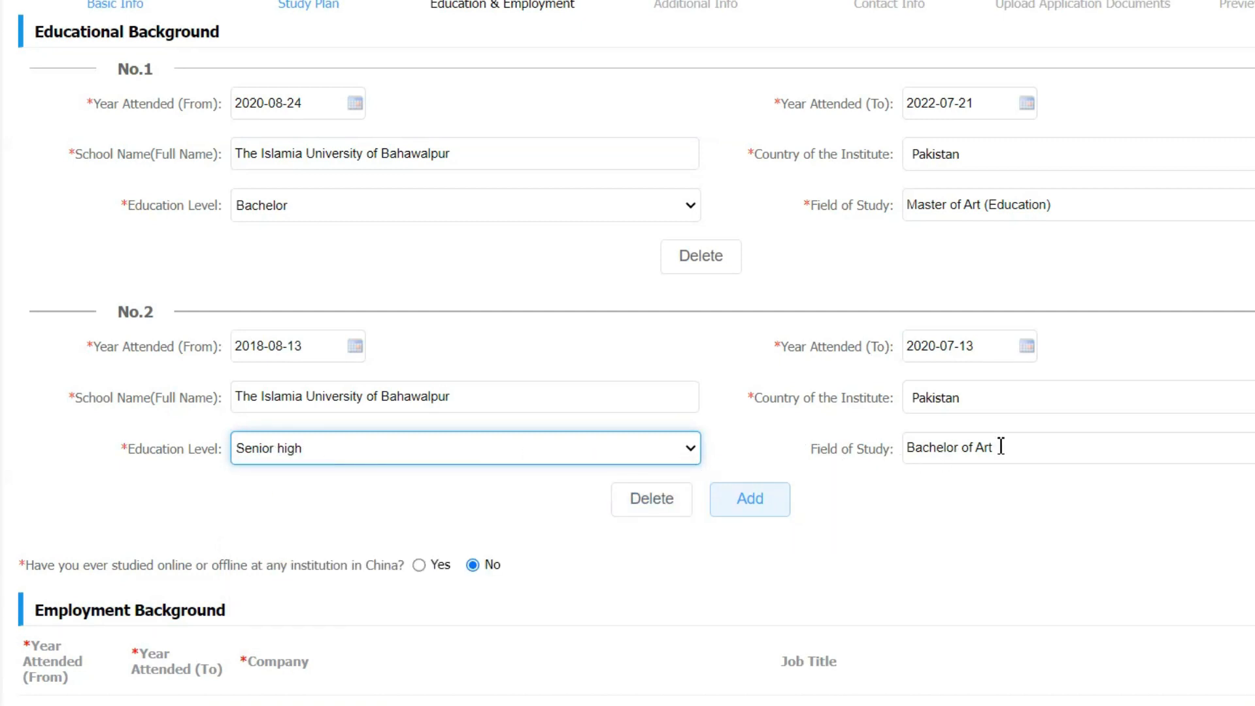
{"action": "left_click_drag", "start_coordinate": [1000, 446], "coordinate": [914, 454]}
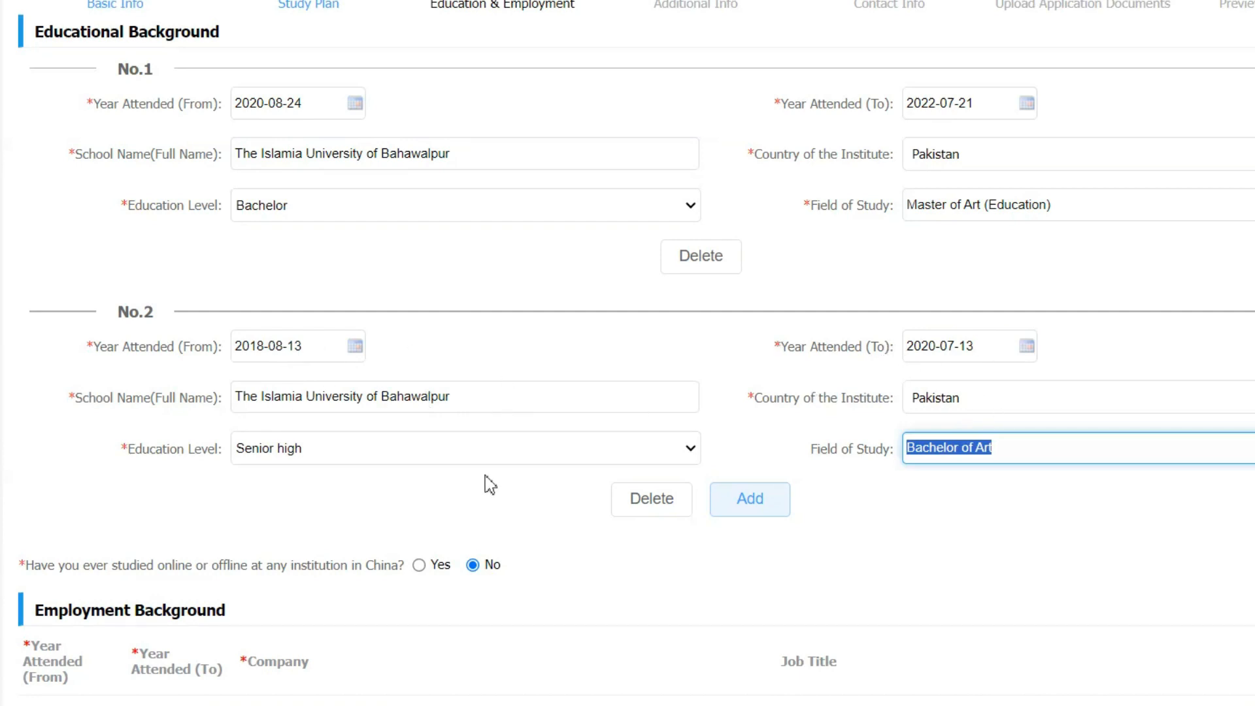
Go through the education records and the employment background's attended dates, company and job title fields
{"action": "scroll", "coordinate": [486, 484], "scroll_direction": "down", "scroll_amount": 3}
{"action": "left_click", "coordinate": [304, 444]}
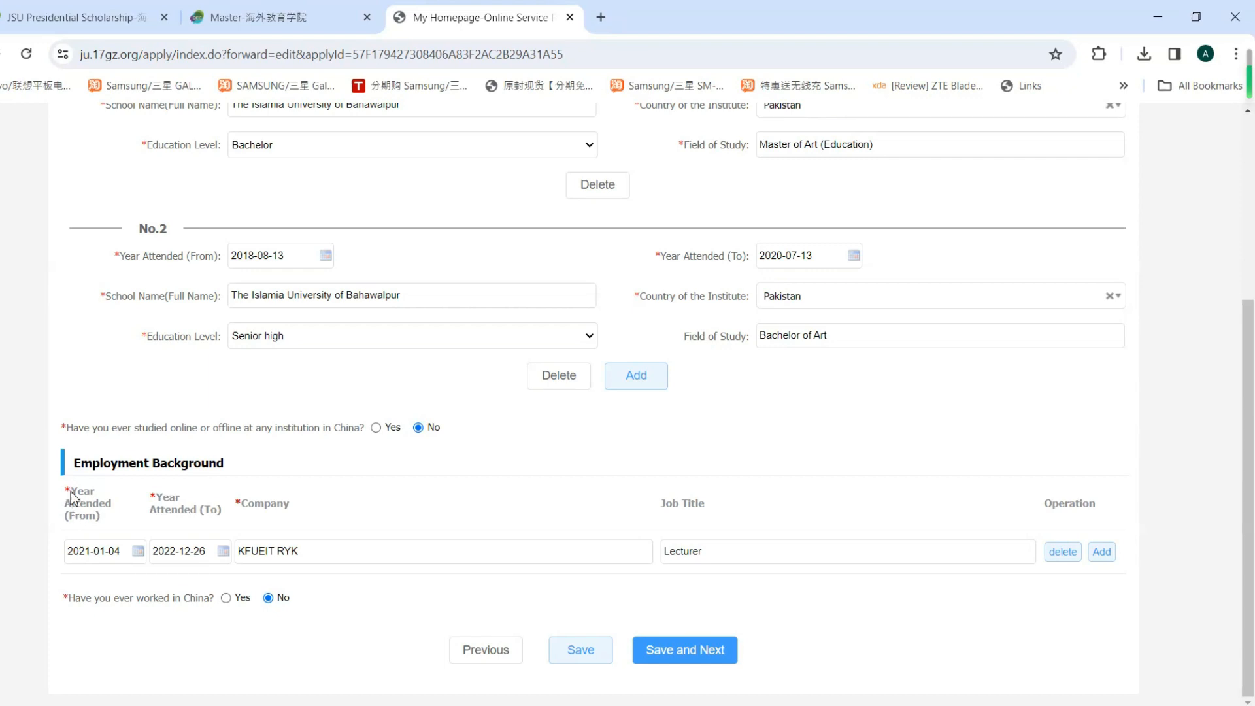
{"action": "left_click_drag", "start_coordinate": [72, 495], "coordinate": [65, 491]}
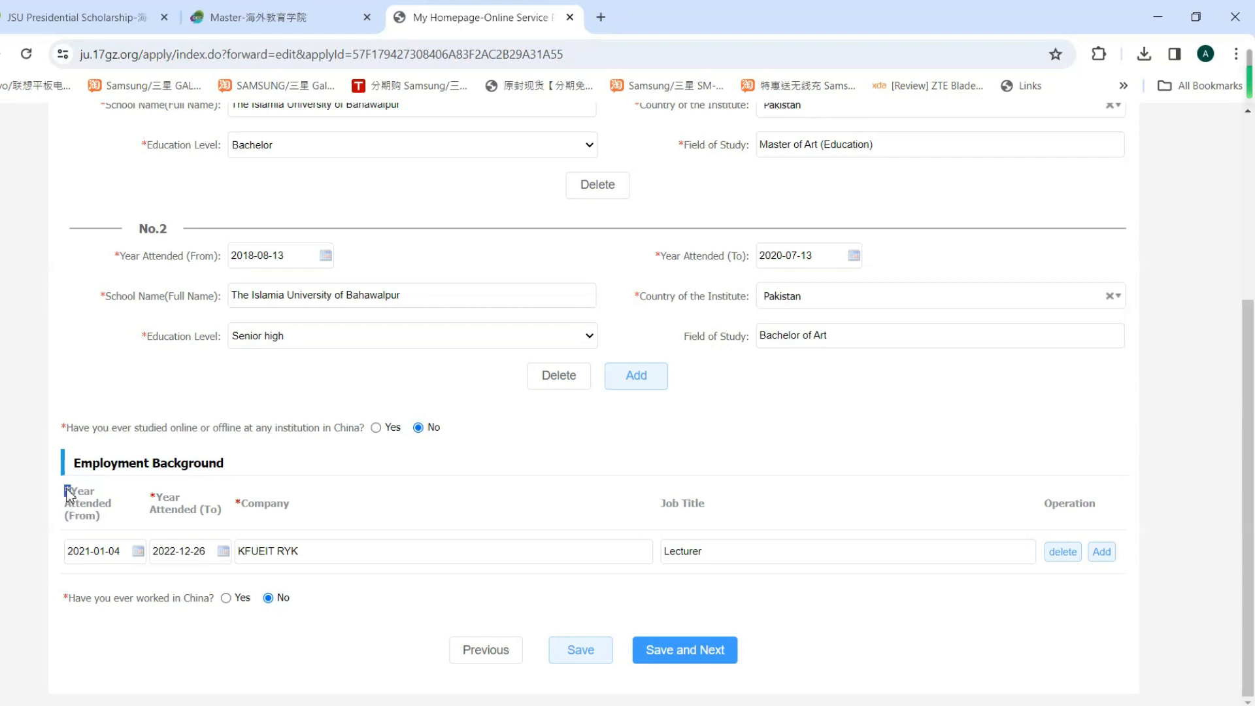
{"action": "left_click", "coordinate": [64, 429]}
{"action": "scroll", "coordinate": [201, 379], "scroll_direction": "up", "scroll_amount": 1}
{"action": "scroll", "coordinate": [698, 673], "scroll_direction": "down", "scroll_amount": 1}
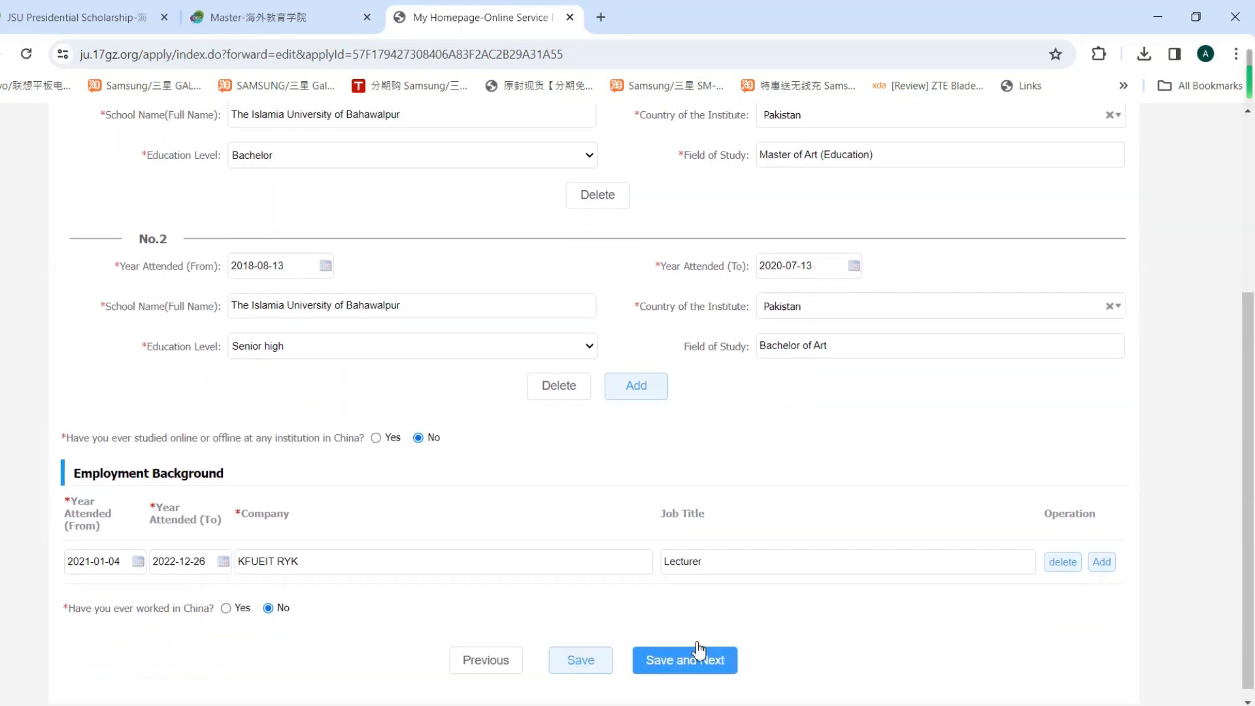
{"action": "scroll", "coordinate": [443, 412], "scroll_direction": "up", "scroll_amount": 3}
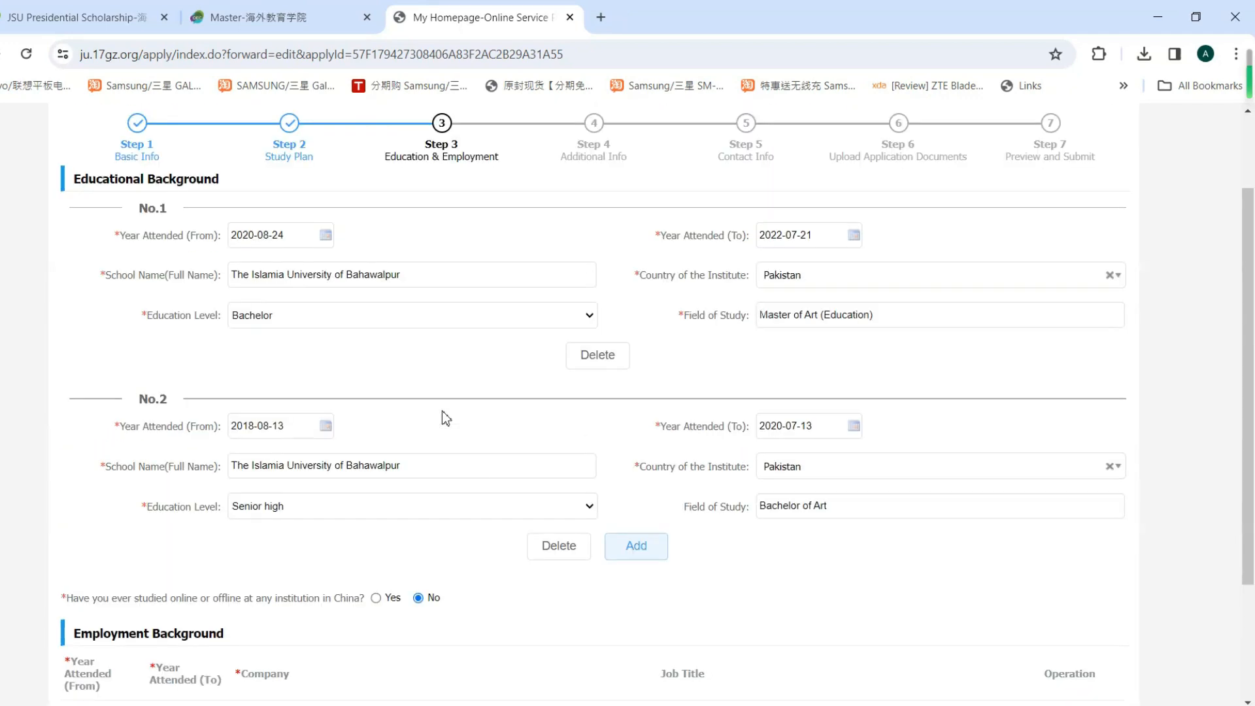
{"action": "scroll", "coordinate": [442, 411], "scroll_direction": "up", "scroll_amount": 1}
{"action": "scroll", "coordinate": [442, 410], "scroll_direction": "down", "scroll_amount": 4}
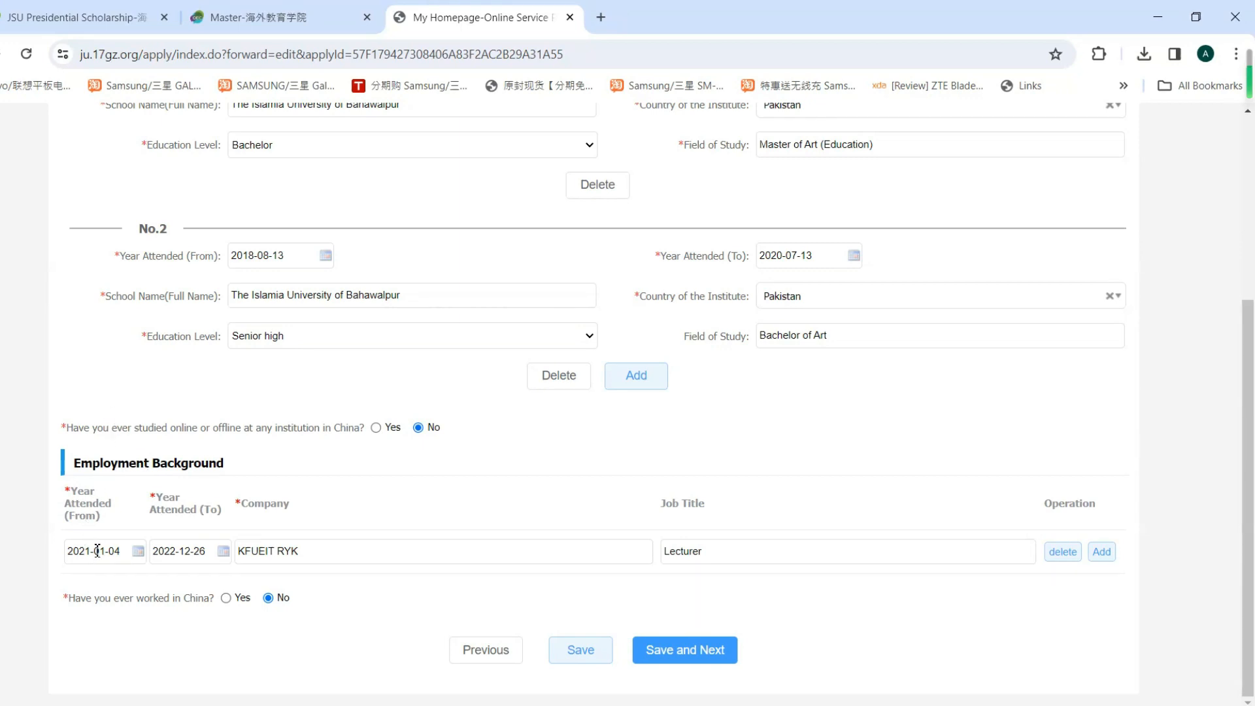
{"action": "left_click", "coordinate": [282, 555]}
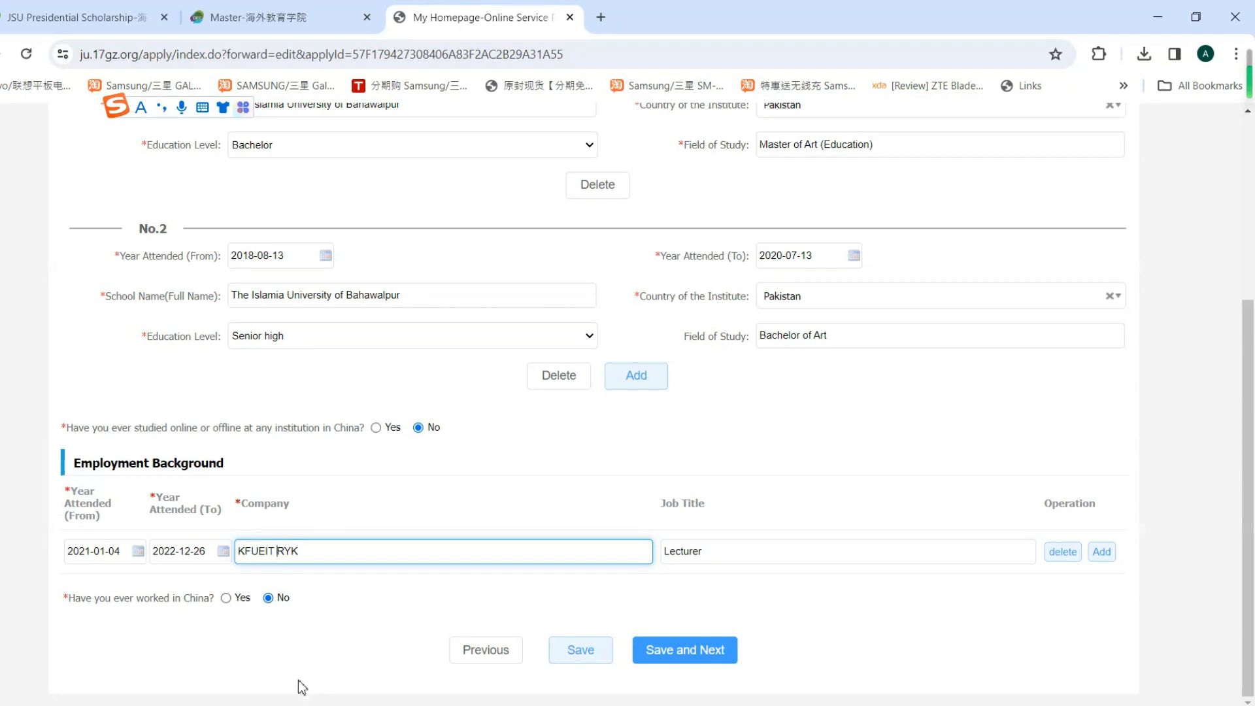
Preview the extra fields for having worked in China, restore the answer No, and save and continue to Additional Info
{"action": "left_click", "coordinate": [229, 599]}
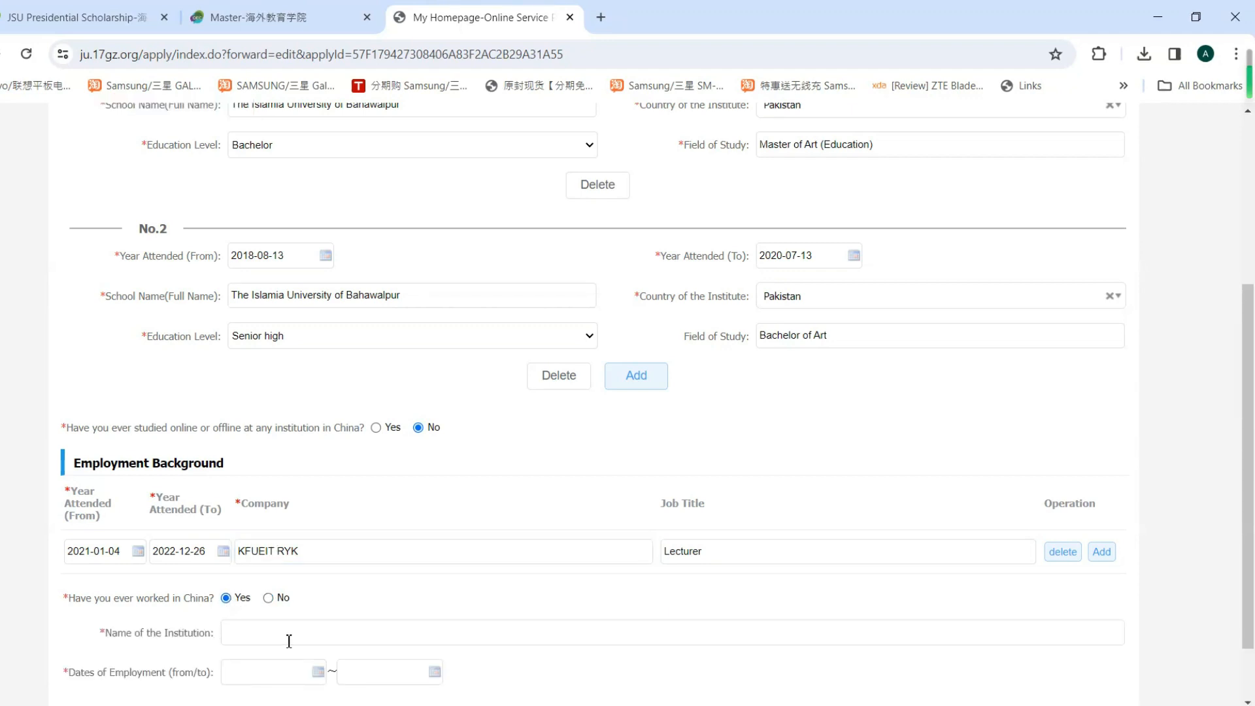
{"action": "scroll", "coordinate": [288, 640], "scroll_direction": "down", "scroll_amount": 1}
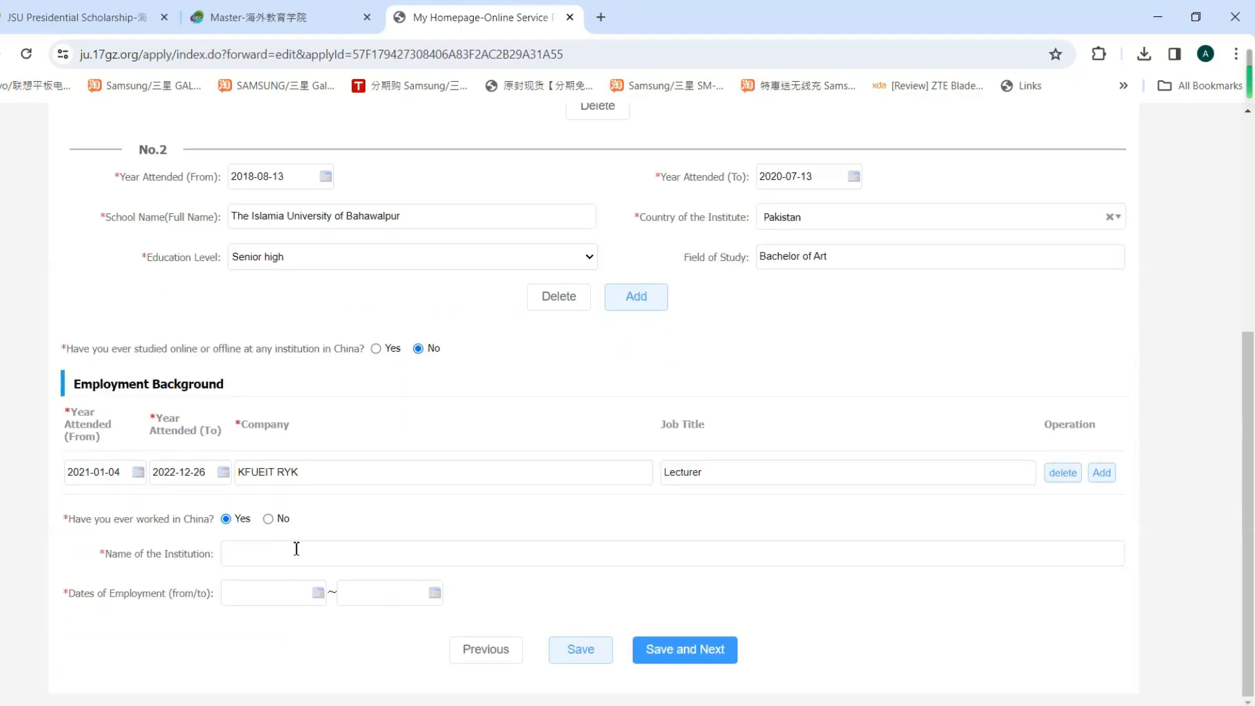
{"action": "left_click", "coordinate": [269, 519]}
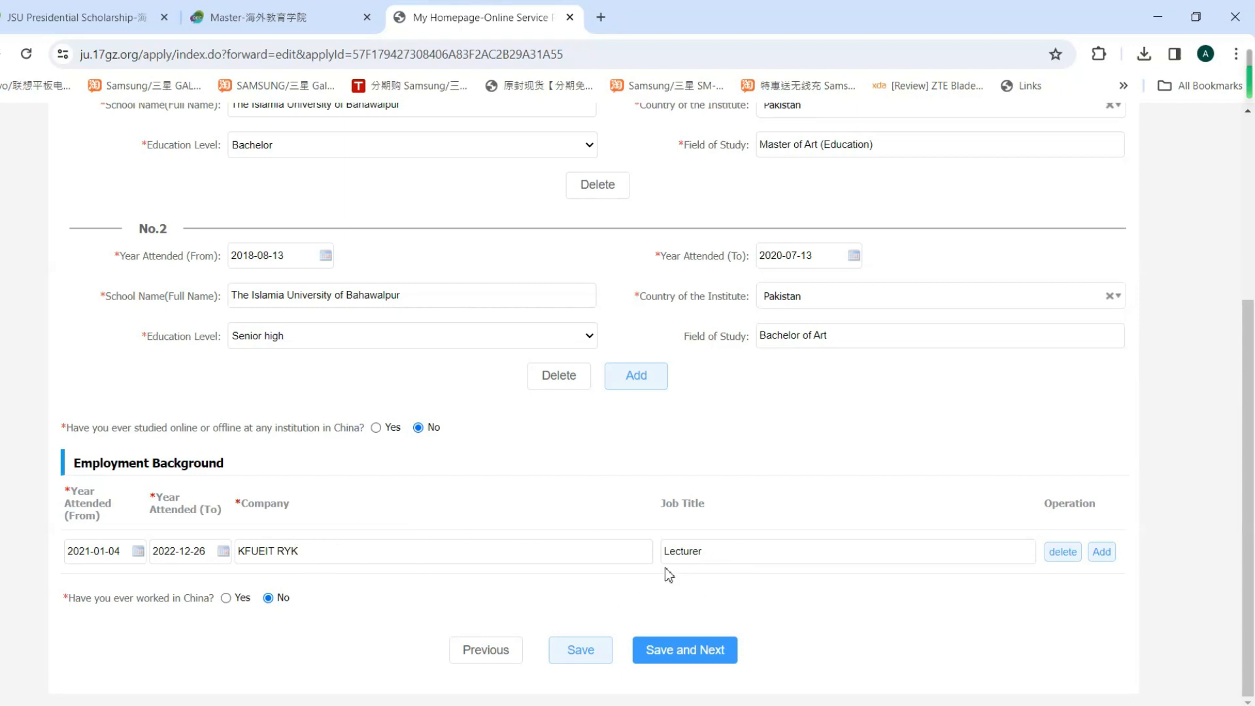
{"action": "left_click", "coordinate": [653, 648]}
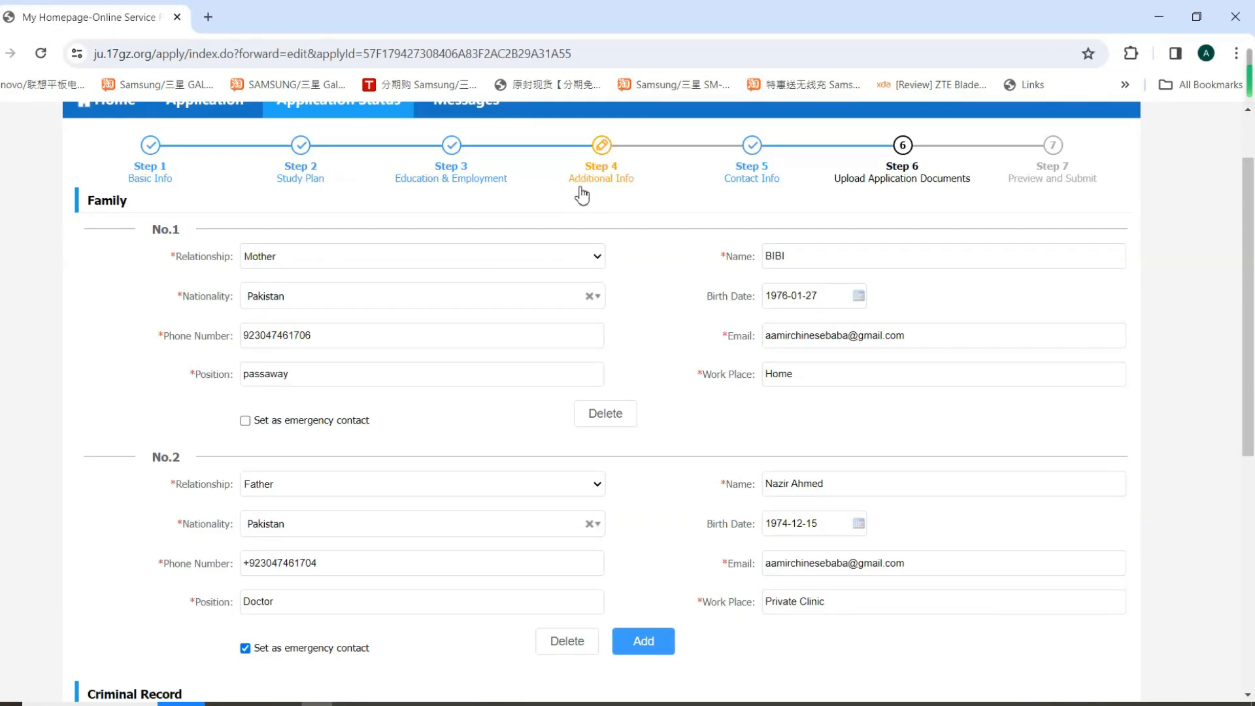
Go through the first family member's relationship options, position and workplace fields
{"action": "left_click", "coordinate": [437, 261]}
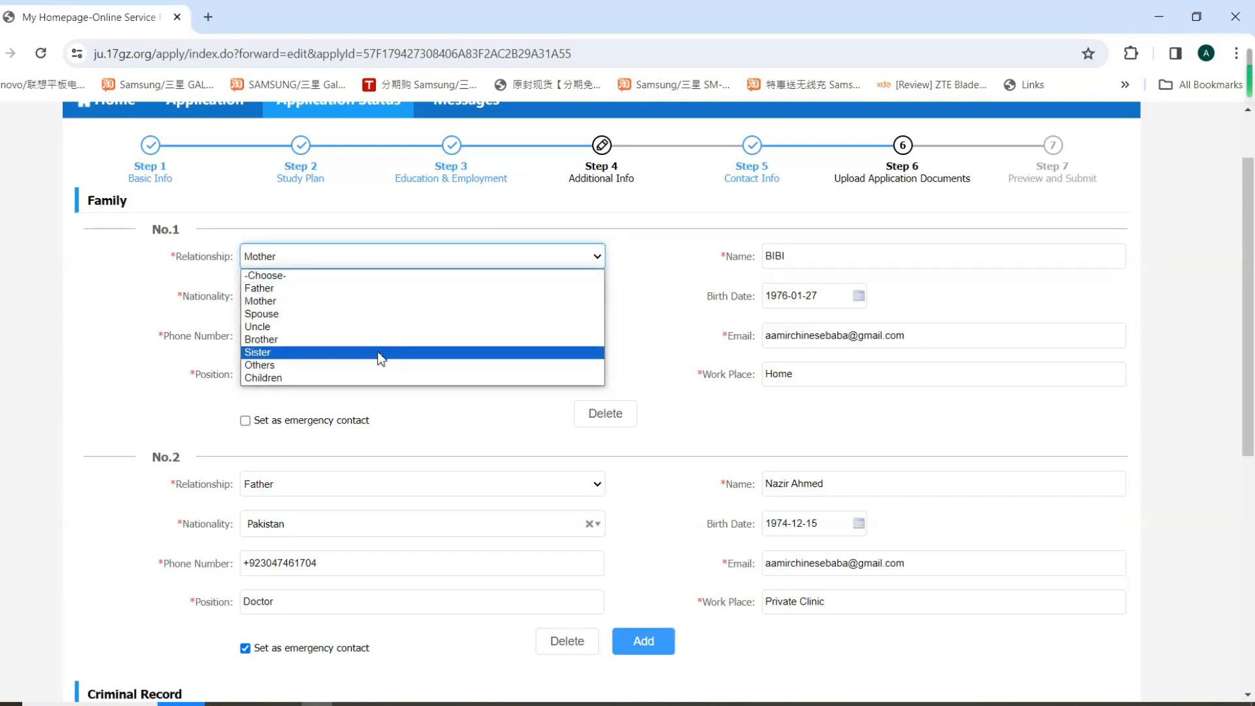
{"action": "left_click", "coordinate": [143, 275]}
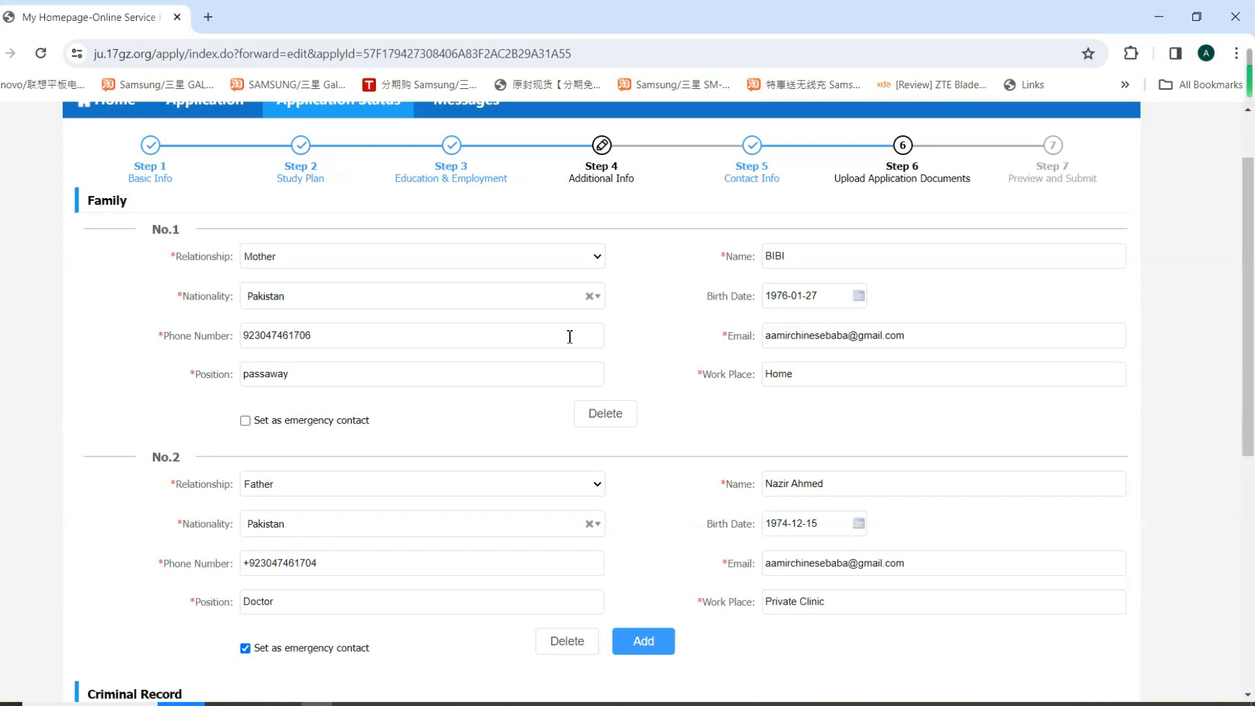
{"action": "left_click", "coordinate": [300, 379]}
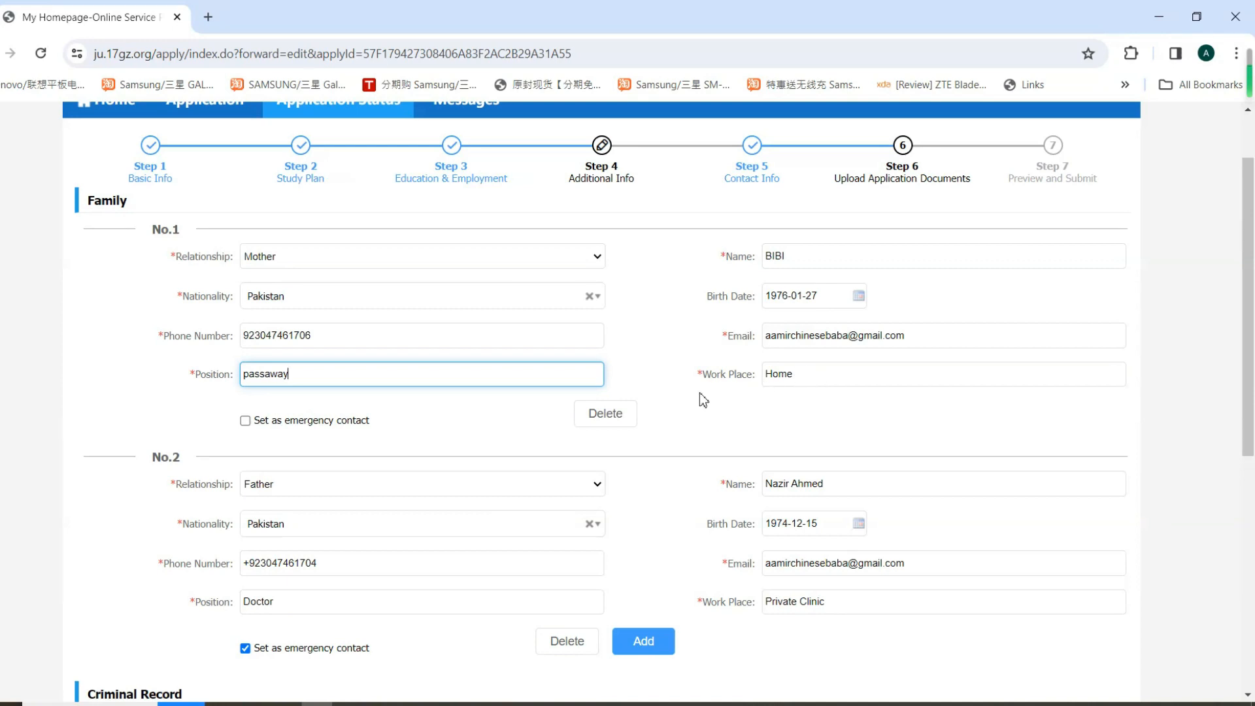
{"action": "left_click", "coordinate": [666, 394]}
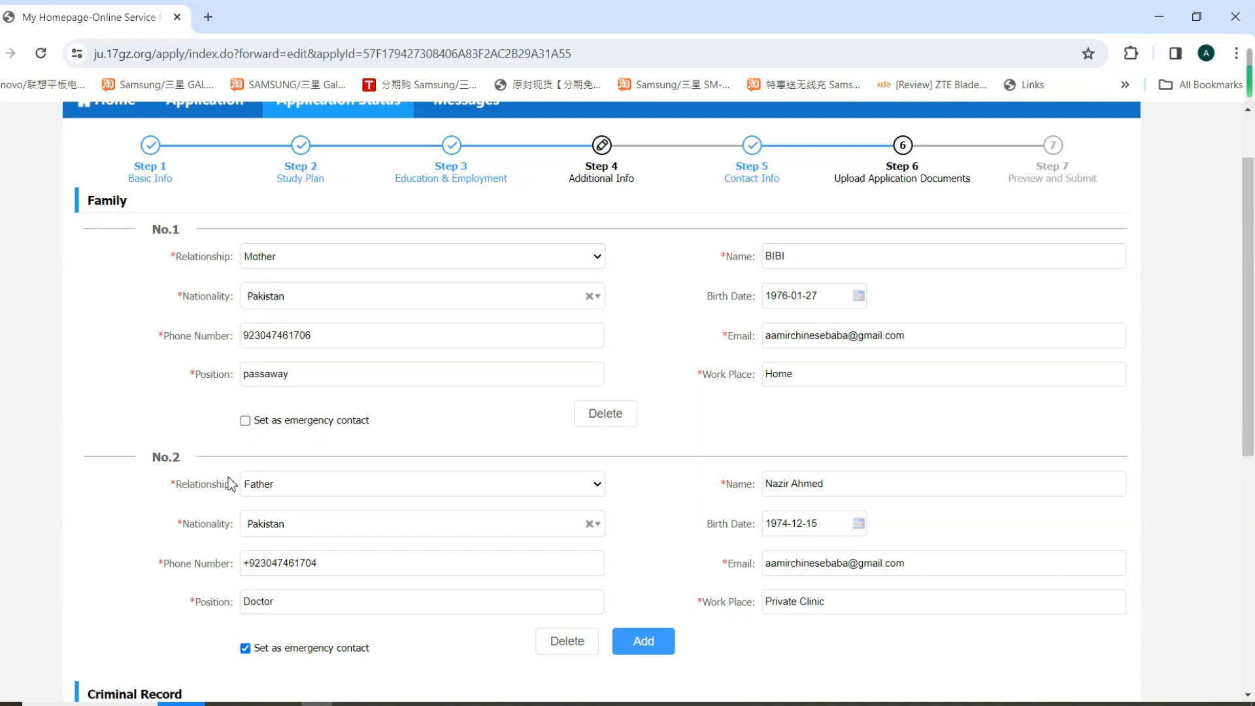
Examine the second family member's relationship options and personal details
{"action": "scroll", "coordinate": [230, 484], "scroll_direction": "down", "scroll_amount": 1}
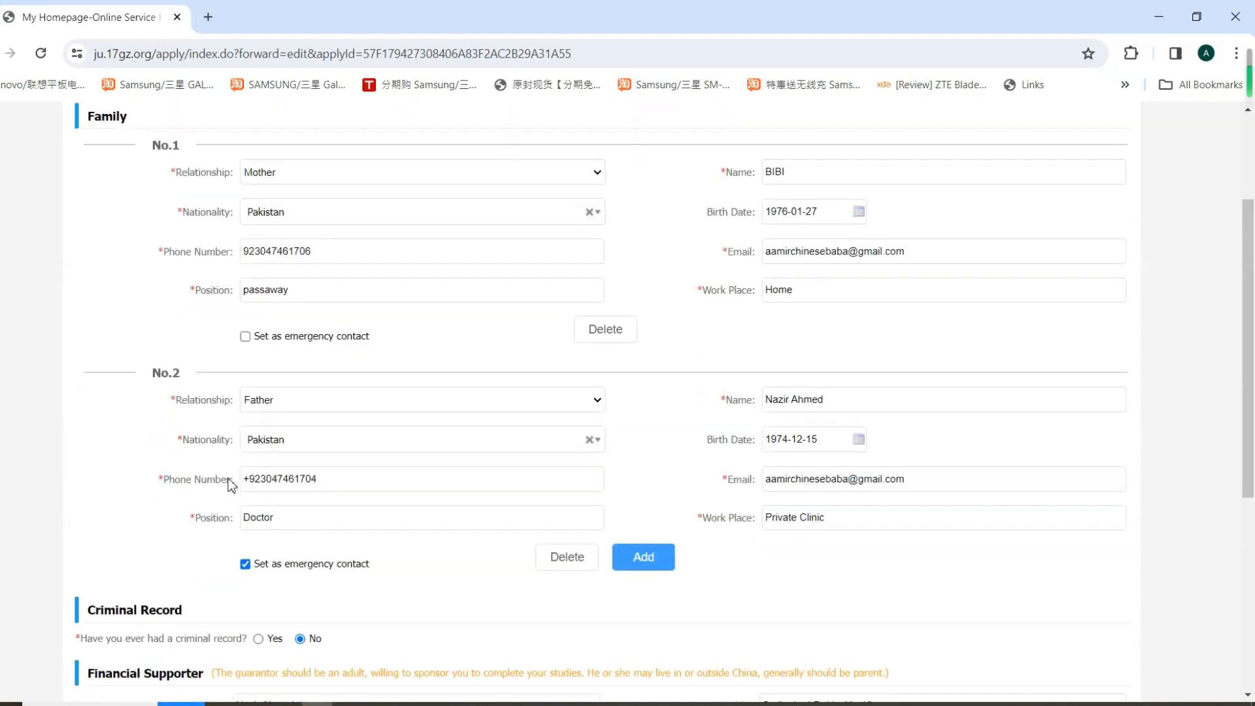
{"action": "left_click", "coordinate": [320, 402]}
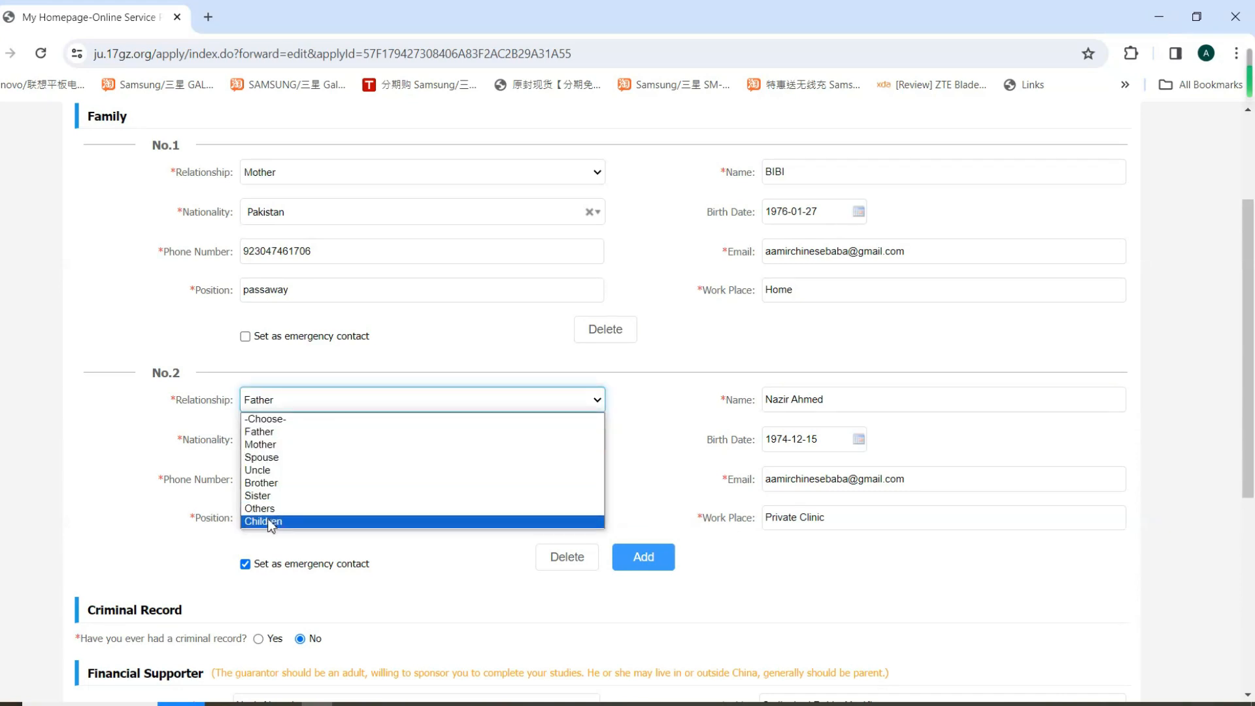
{"action": "left_click", "coordinate": [157, 428]}
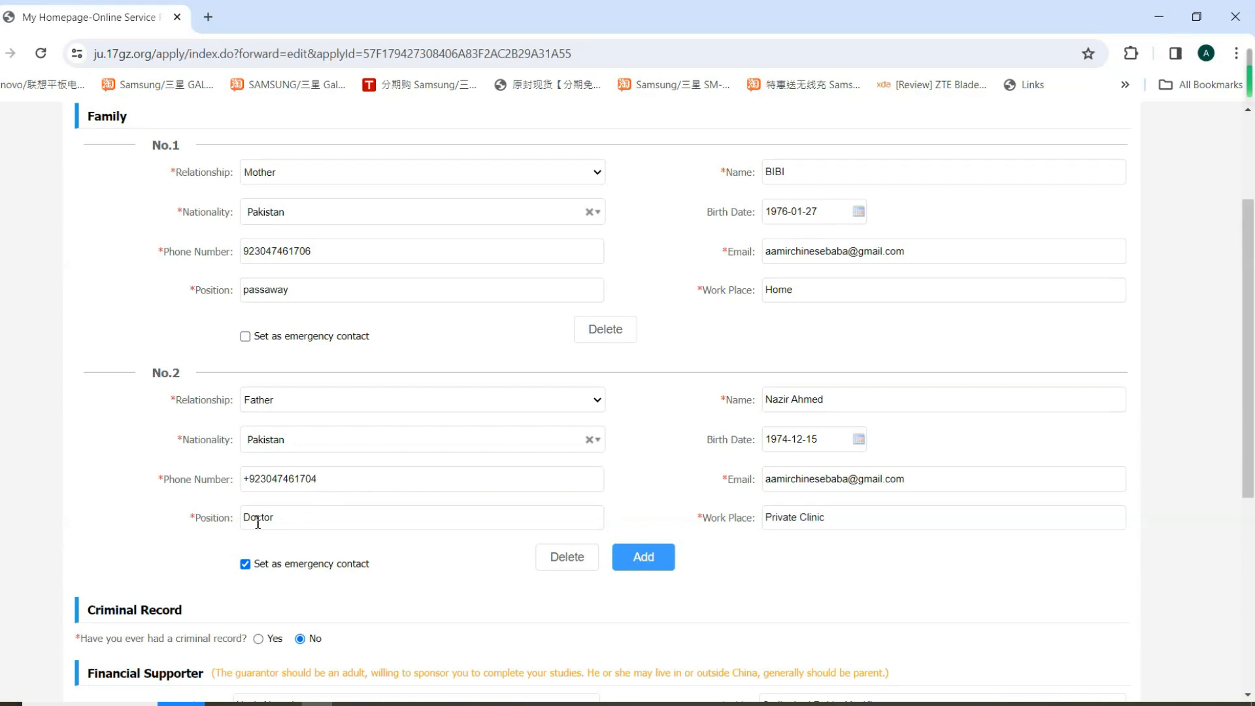
Review the emergency contact, criminal record, financial supporter and guarantor sections, highlighting the note that the guarantor should be a sponsoring adult
{"action": "scroll", "coordinate": [606, 476], "scroll_direction": "down", "scroll_amount": 2}
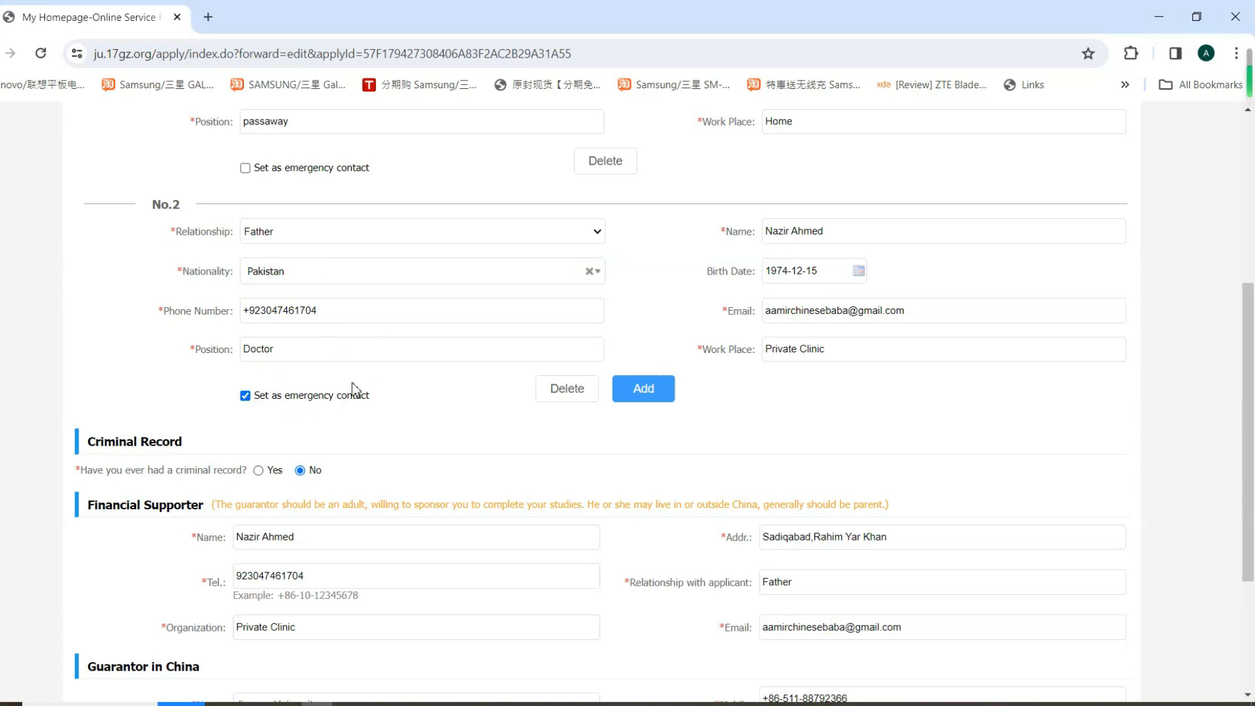
{"action": "scroll", "coordinate": [353, 417], "scroll_direction": "down", "scroll_amount": 3}
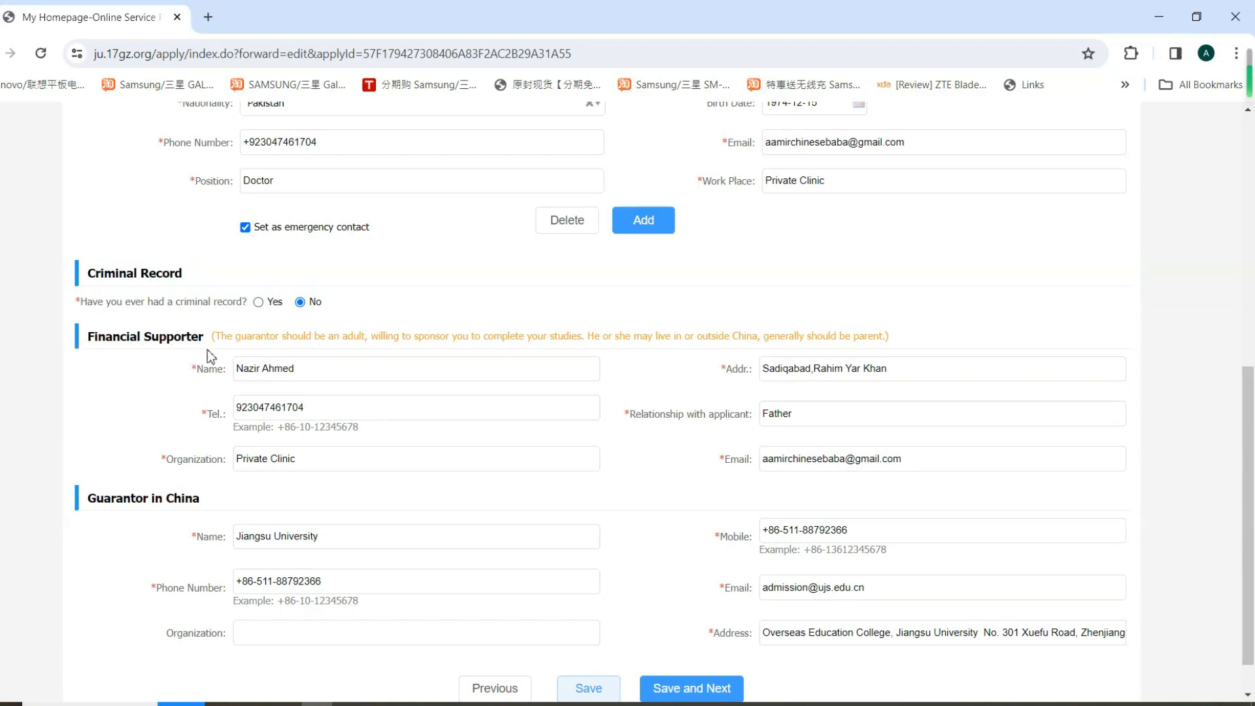
{"action": "scroll", "coordinate": [261, 358], "scroll_direction": "down", "scroll_amount": 1}
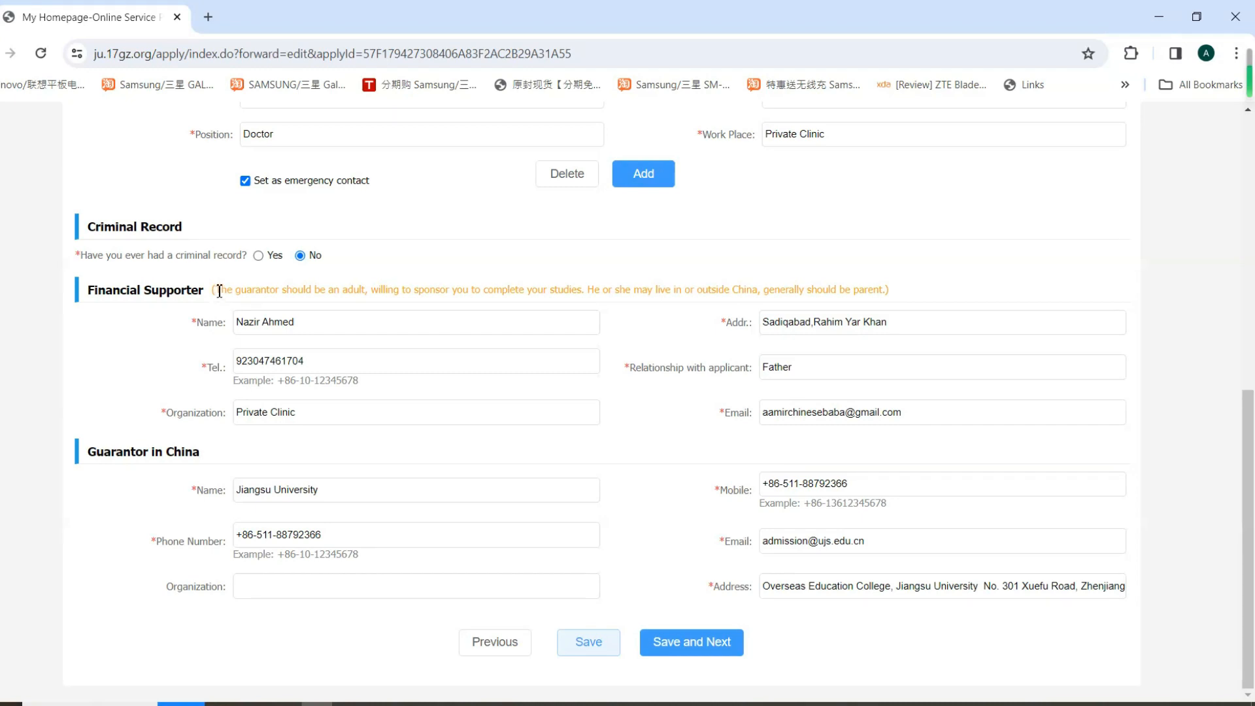
{"action": "left_click_drag", "start_coordinate": [219, 287], "coordinate": [589, 296]}
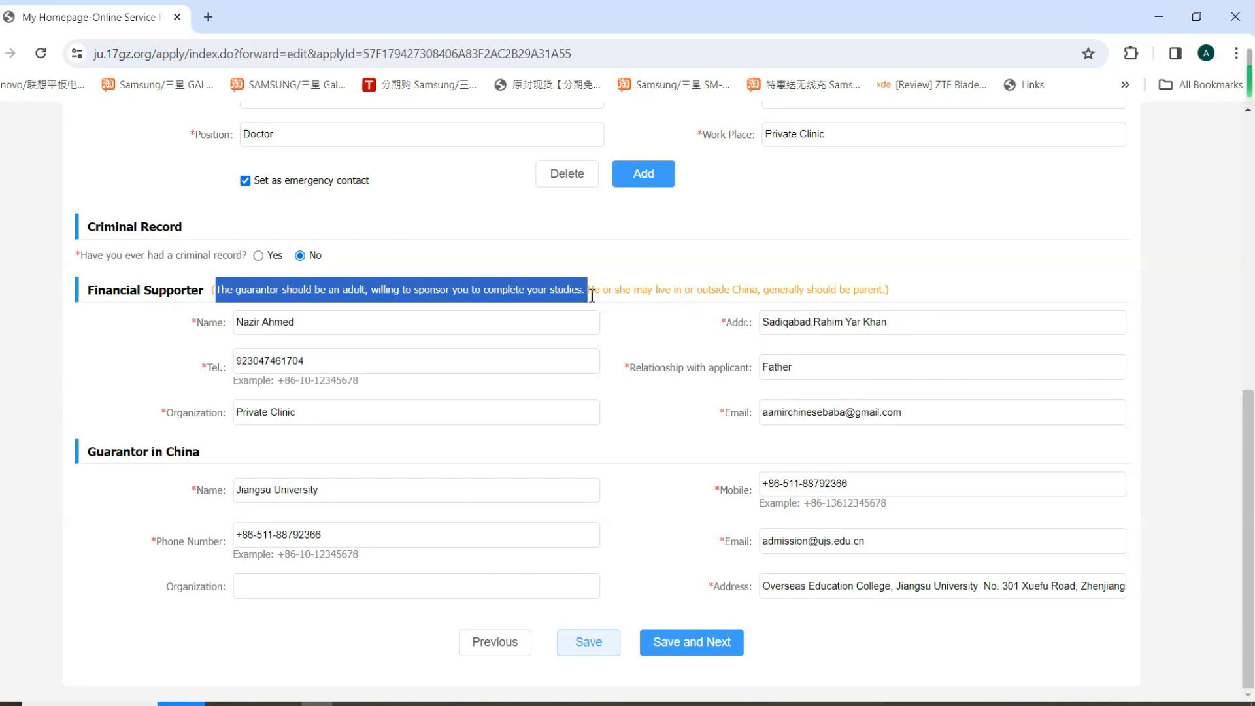
Go over the financial supporter note and the guarantor's address, save the additional information and continue to Contact Info
{"action": "left_click_drag", "start_coordinate": [591, 295], "coordinate": [884, 302]}
{"action": "left_click", "coordinate": [590, 293]}
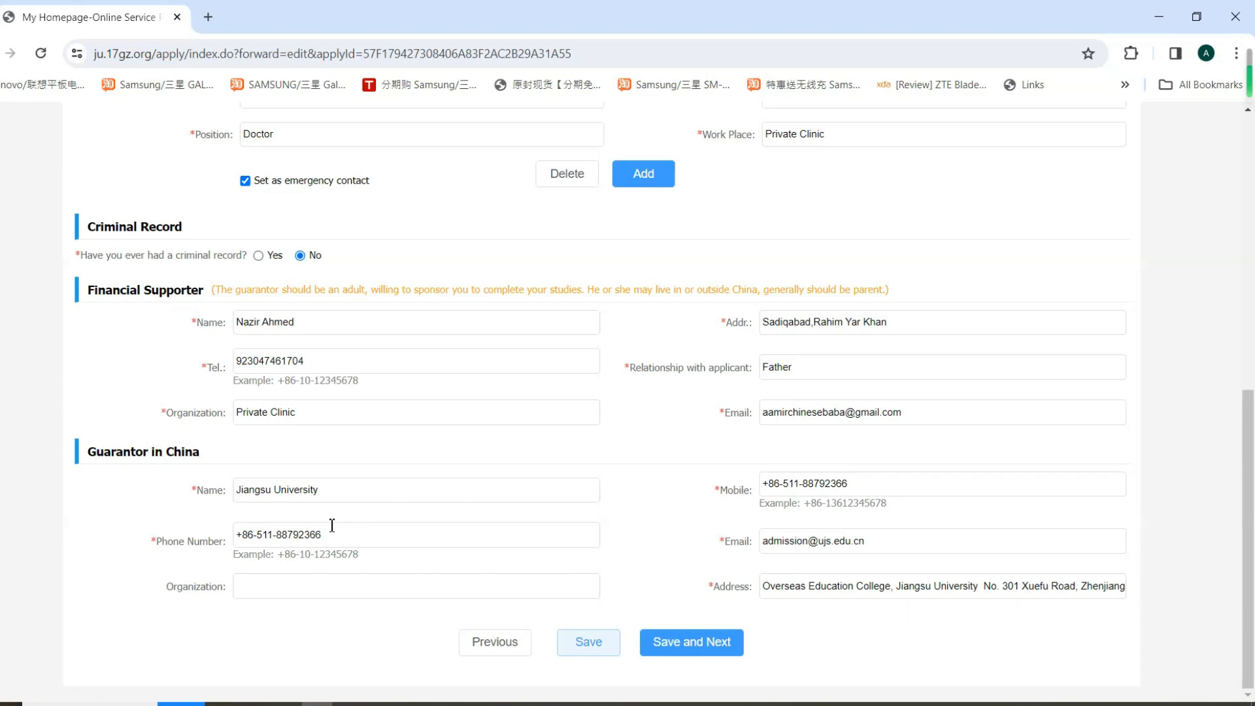
{"action": "left_click", "coordinate": [905, 586]}
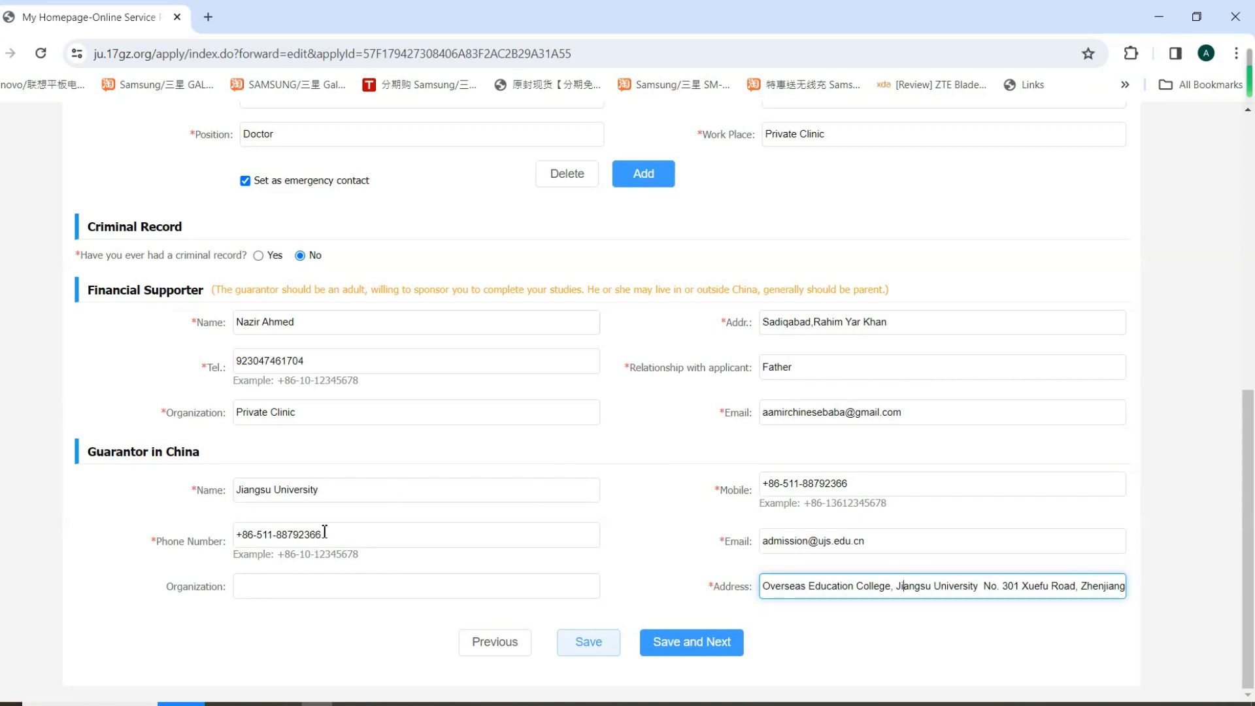
{"action": "left_click", "coordinate": [706, 580]}
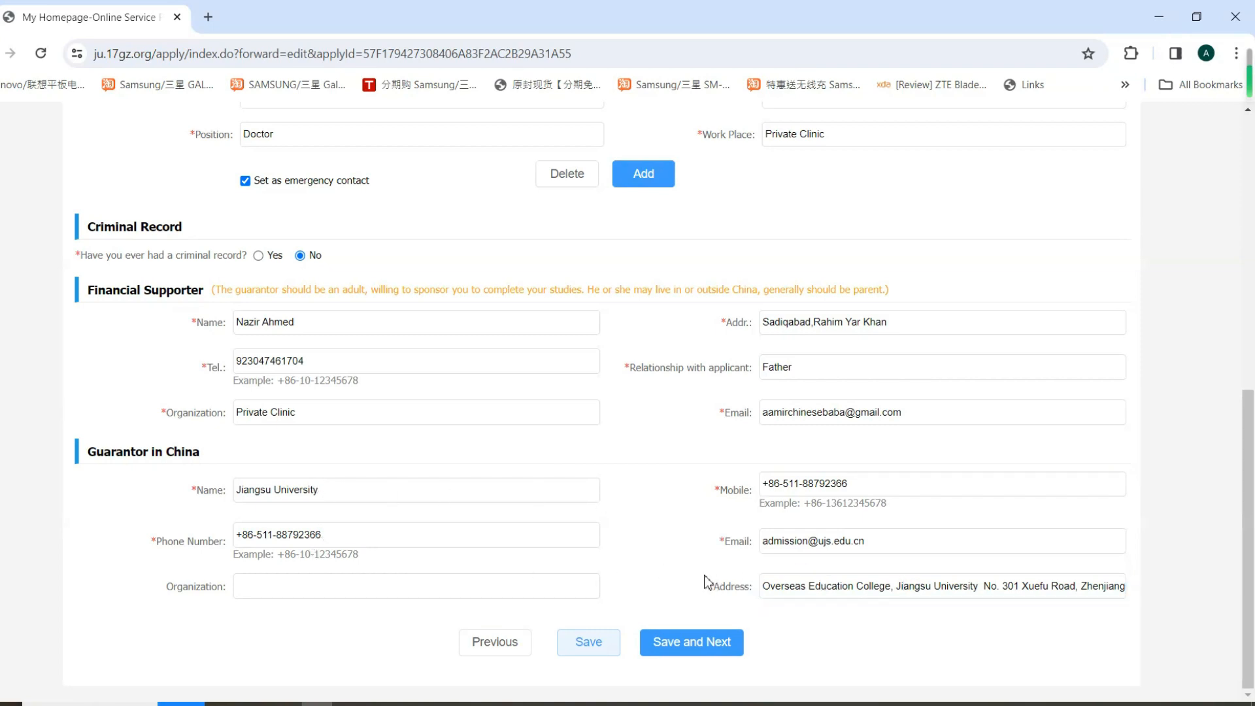
{"action": "left_click", "coordinate": [686, 644]}
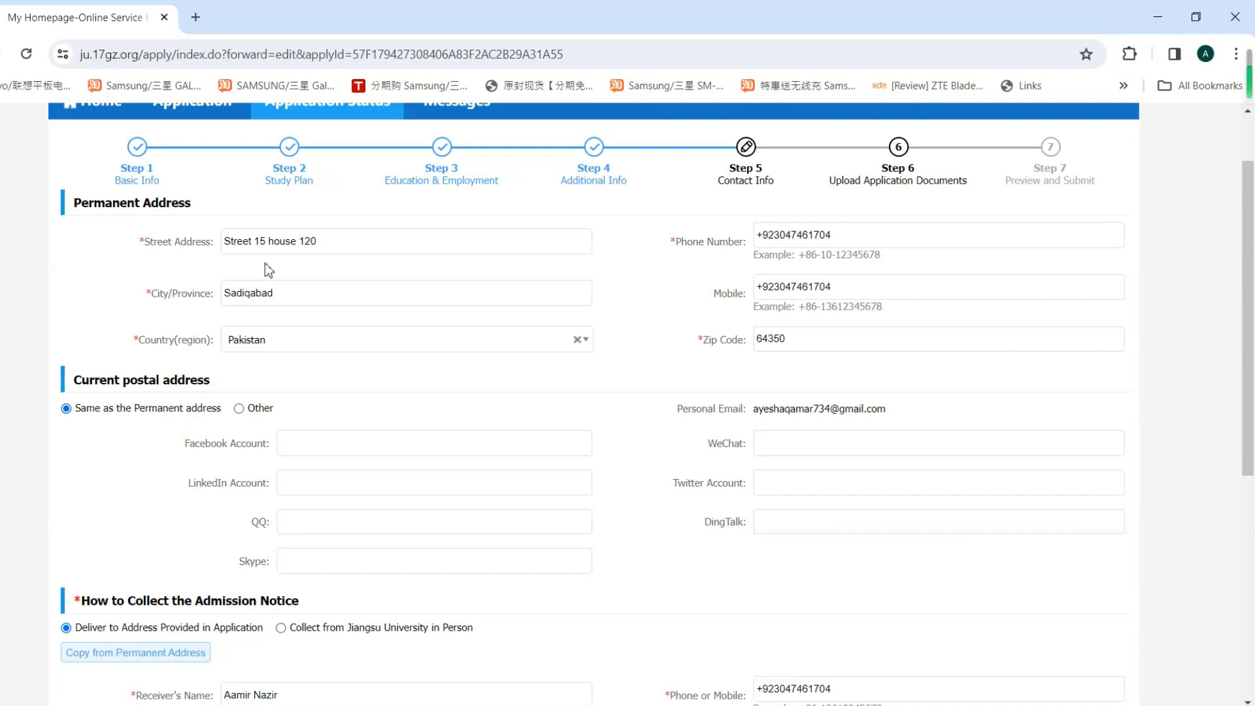
Review the permanent address fields, including street address and zip code, and the current postal address section
{"action": "left_click_drag", "start_coordinate": [126, 382], "coordinate": [72, 381]}
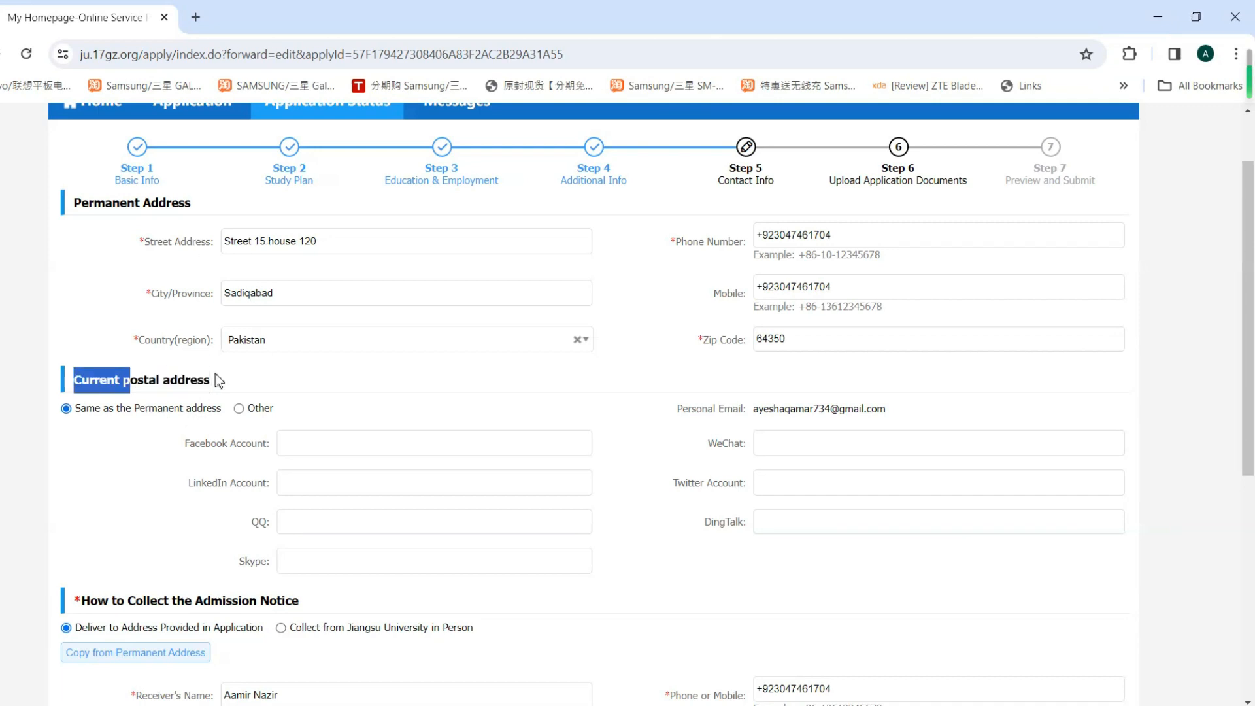
{"action": "left_click", "coordinate": [359, 243]}
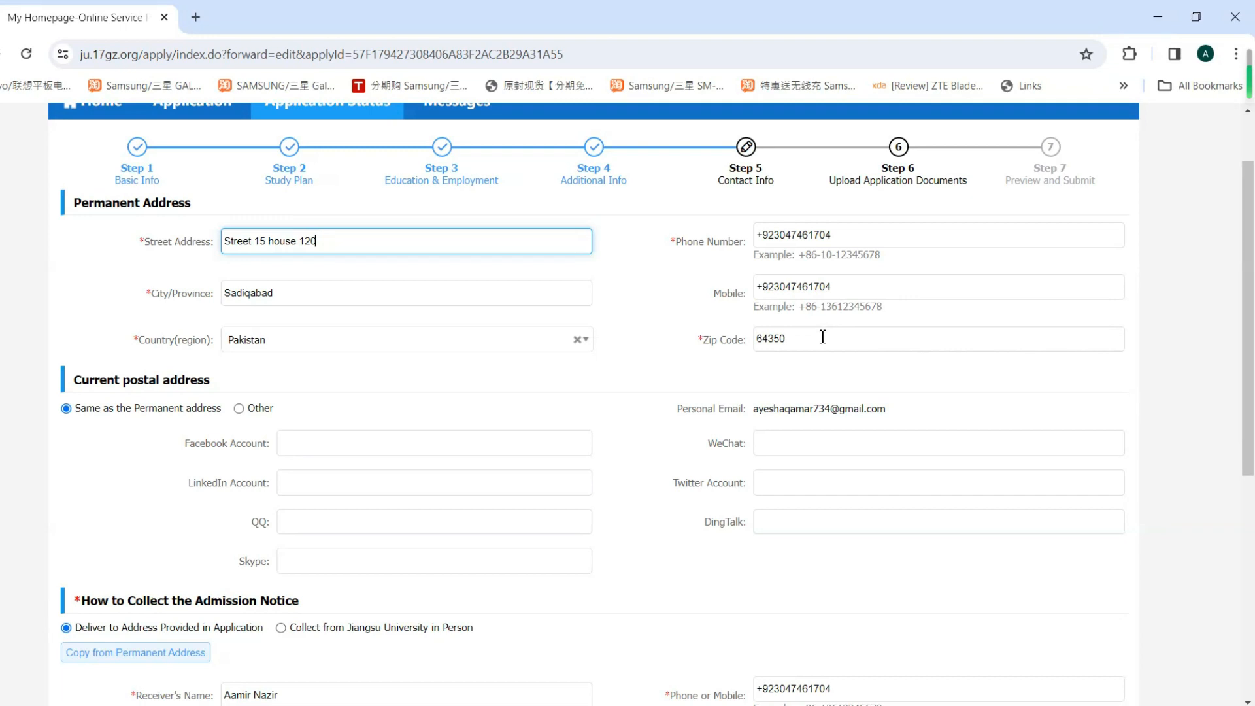
{"action": "left_click", "coordinate": [705, 339]}
{"action": "left_click_drag", "start_coordinate": [705, 339], "coordinate": [745, 342]}
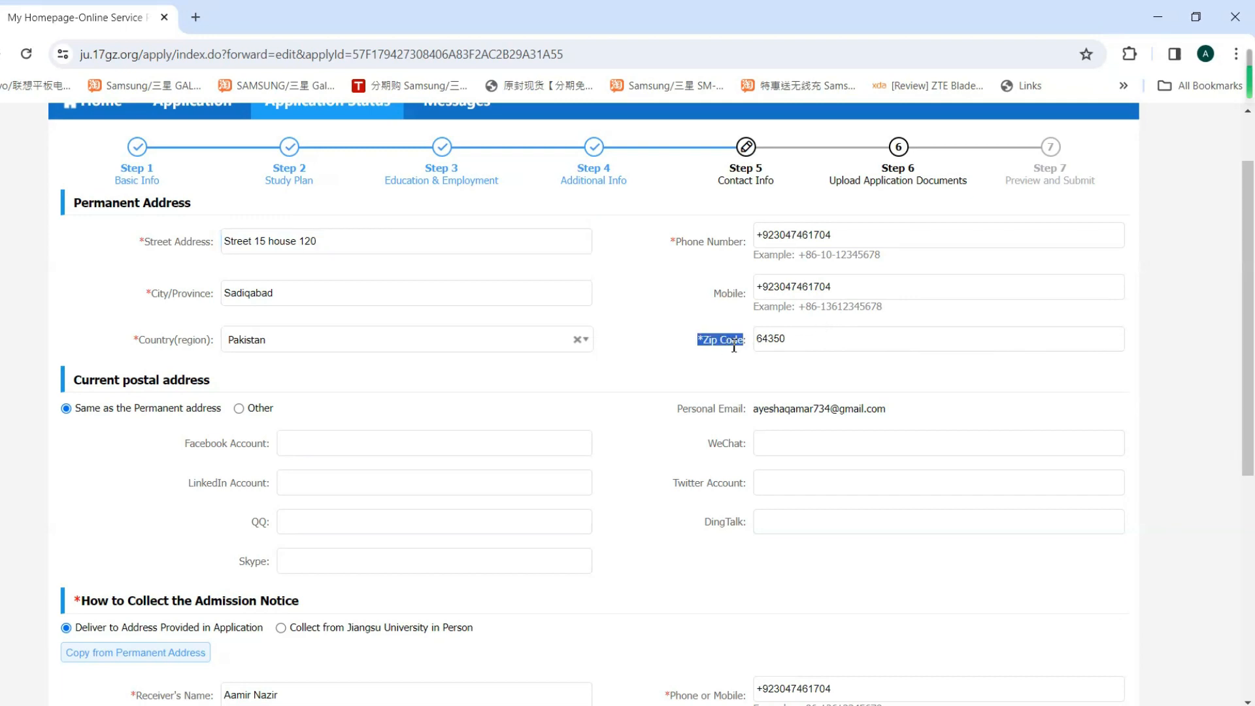
{"action": "left_click", "coordinate": [722, 342]}
{"action": "scroll", "coordinate": [141, 408], "scroll_direction": "down", "scroll_amount": 4}
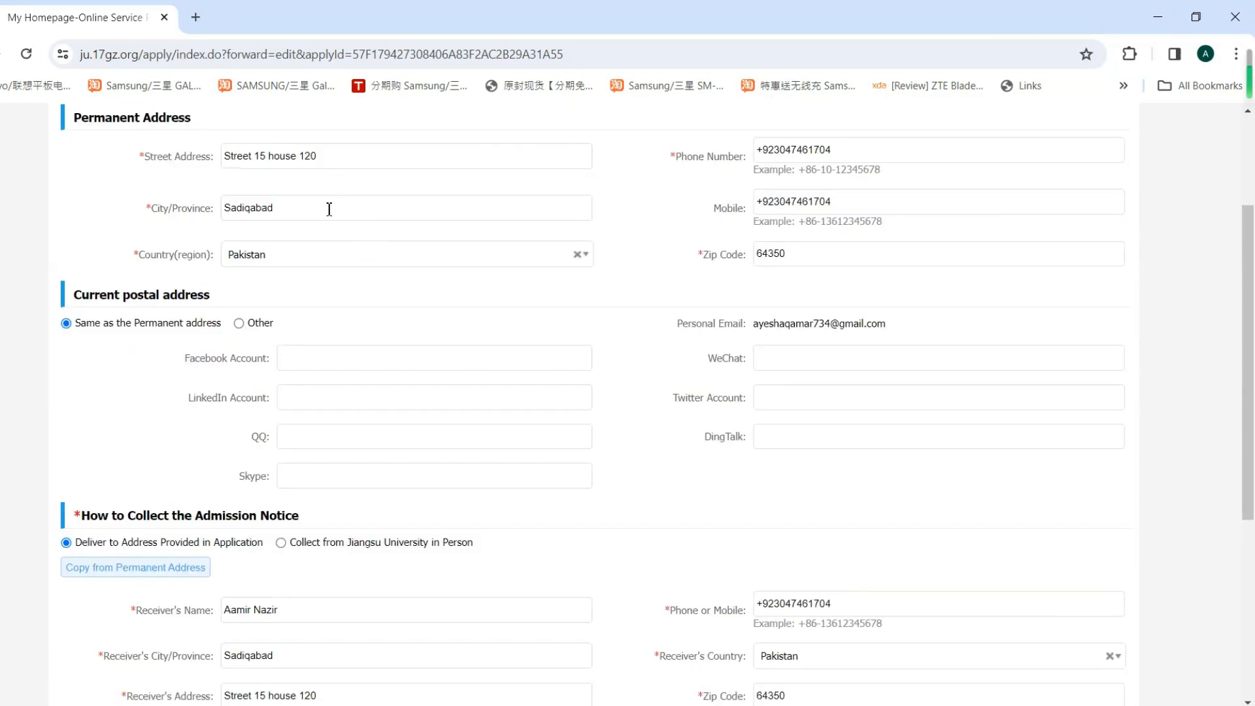
{"action": "scroll", "coordinate": [187, 429], "scroll_direction": "down", "scroll_amount": 1}
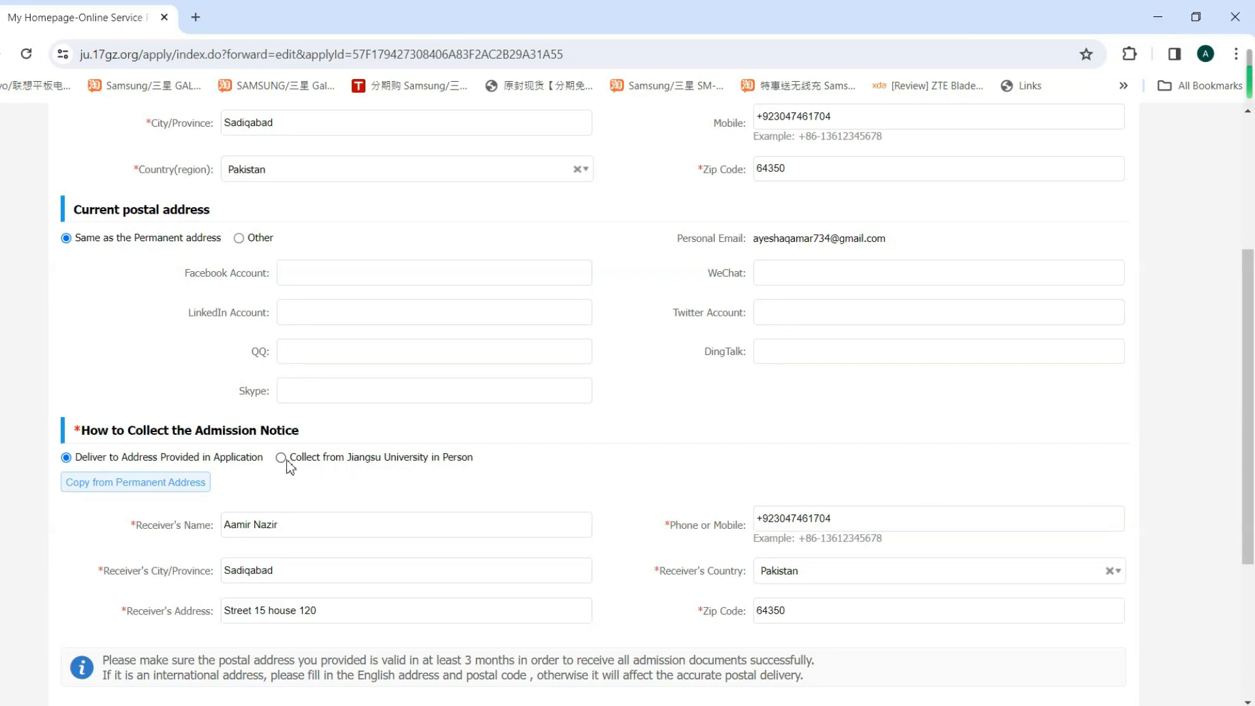
Preview in-person collection, restore Deliver to Address Provided in Application, and save and continue to Upload Application Documents
{"action": "left_click", "coordinate": [338, 458]}
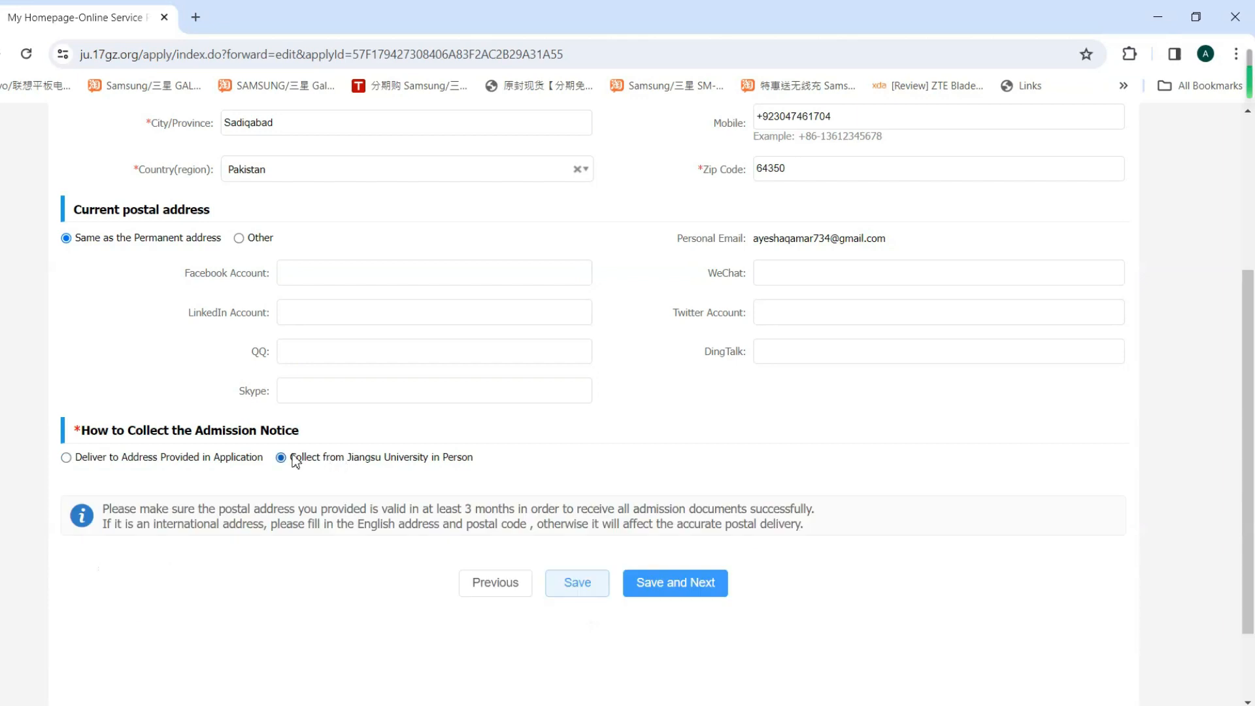
{"action": "left_click", "coordinate": [173, 458]}
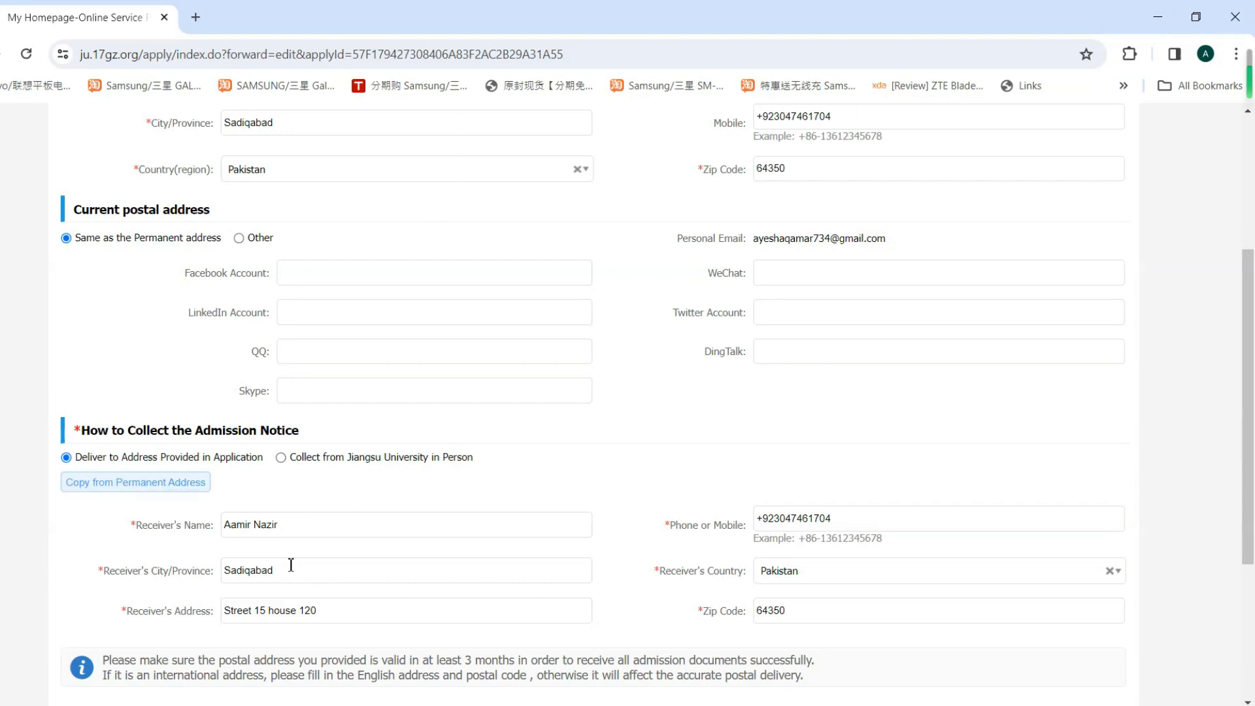
{"action": "left_click", "coordinate": [292, 525]}
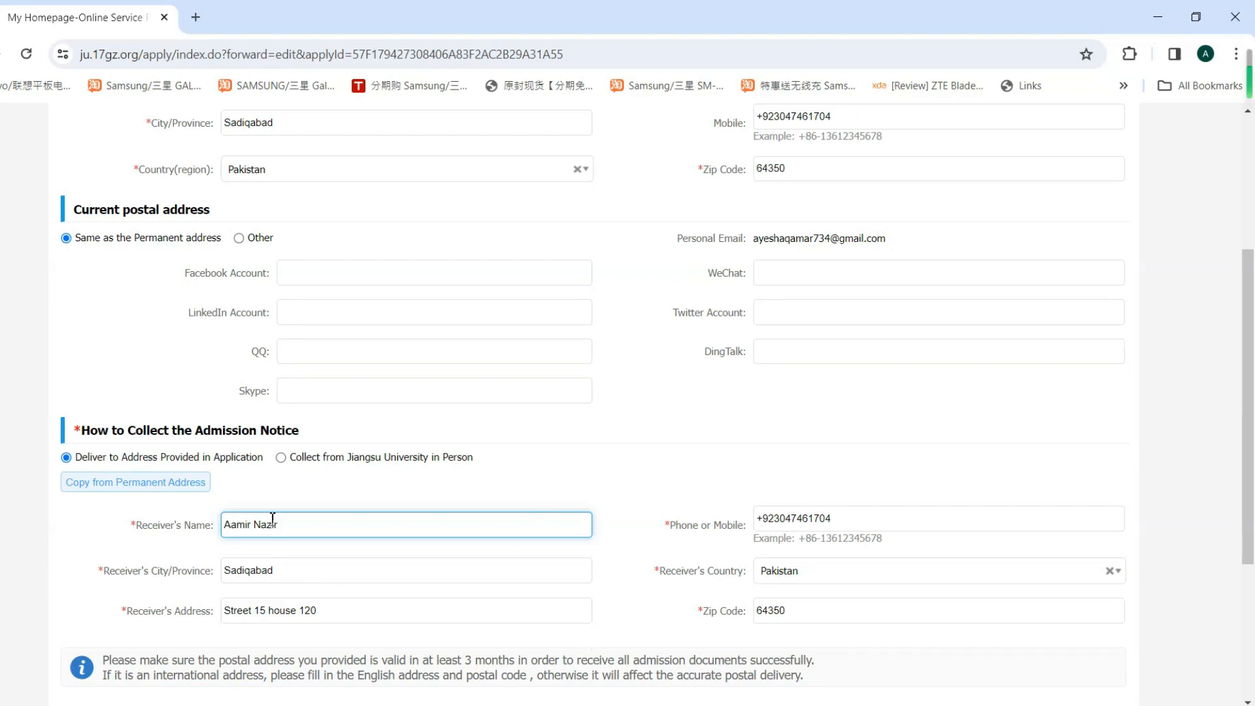
{"action": "scroll", "coordinate": [273, 518], "scroll_direction": "down", "scroll_amount": 2}
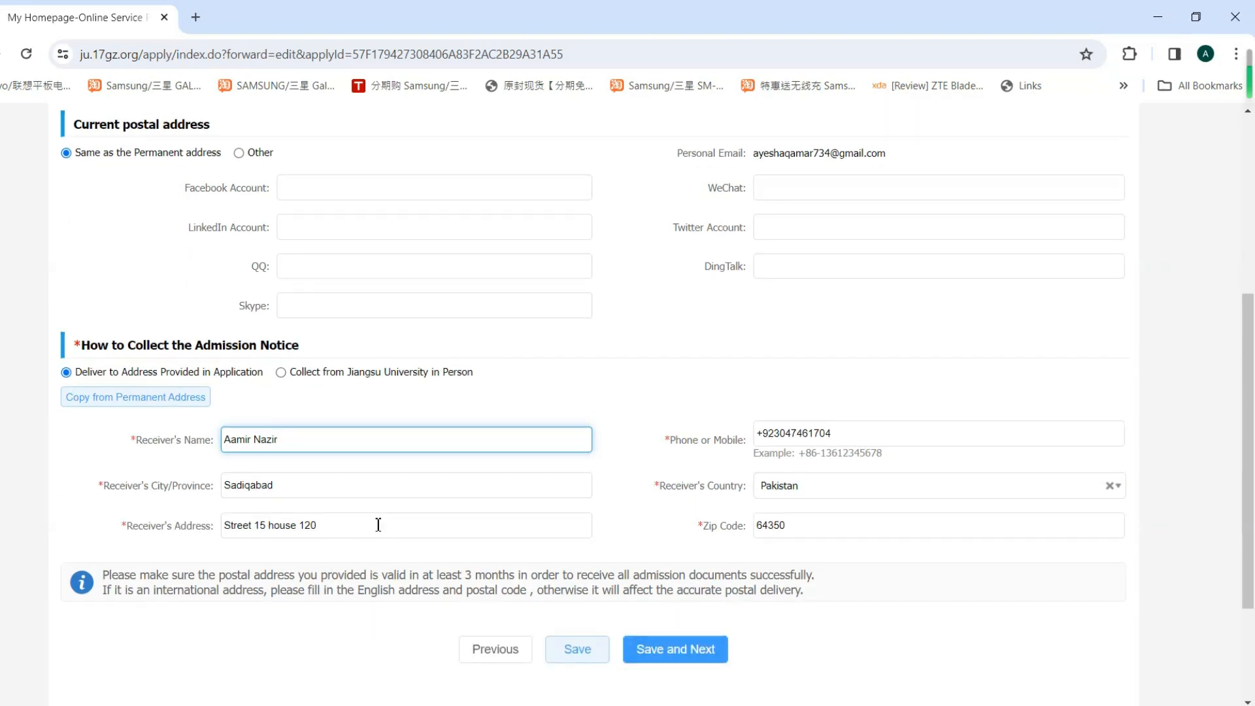
{"action": "left_click", "coordinate": [451, 581]}
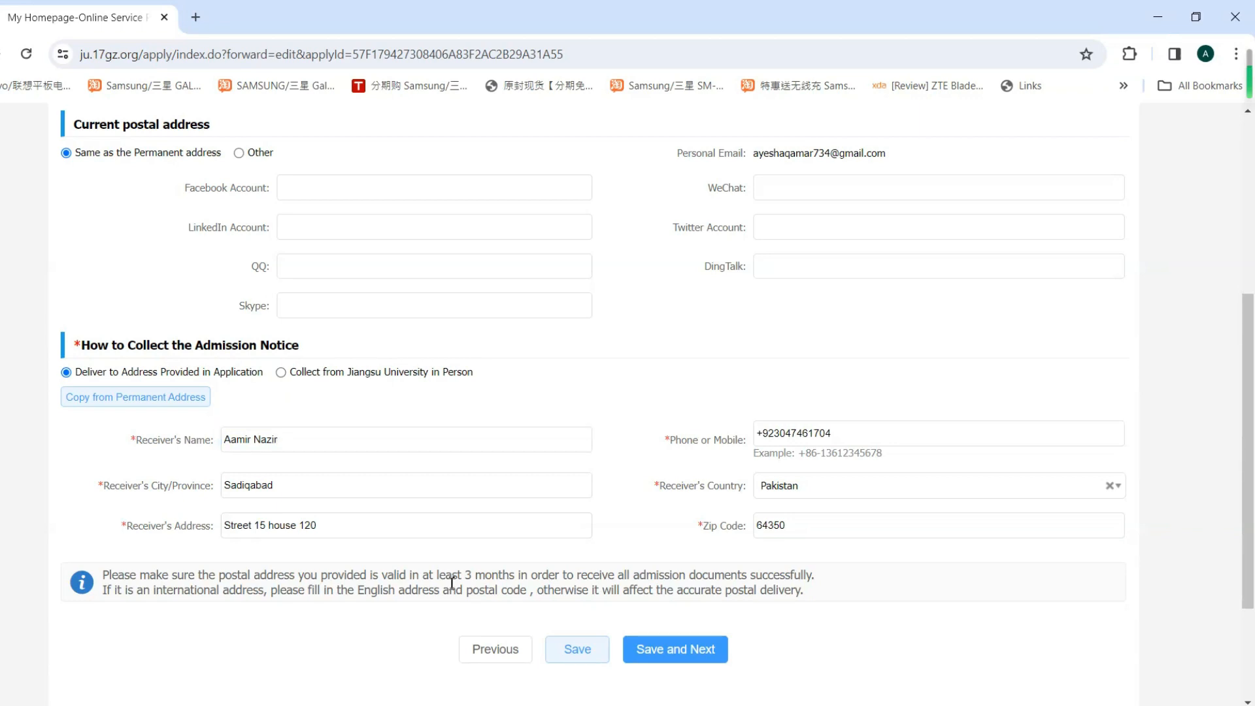
{"action": "left_click", "coordinate": [682, 651]}
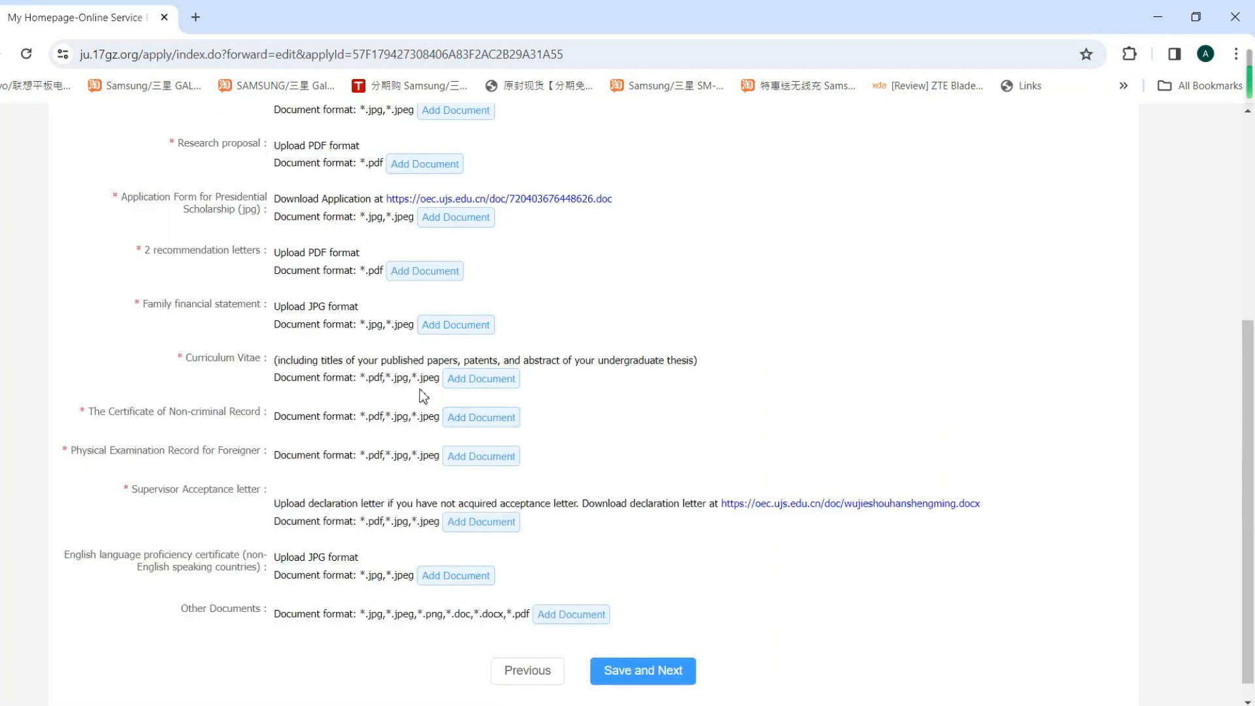
Examine the Upload Documents heading and highlight the size limit for each attachment
{"action": "scroll", "coordinate": [420, 398], "scroll_direction": "up", "scroll_amount": 2}
{"action": "scroll", "coordinate": [420, 398], "scroll_direction": "up", "scroll_amount": 1}
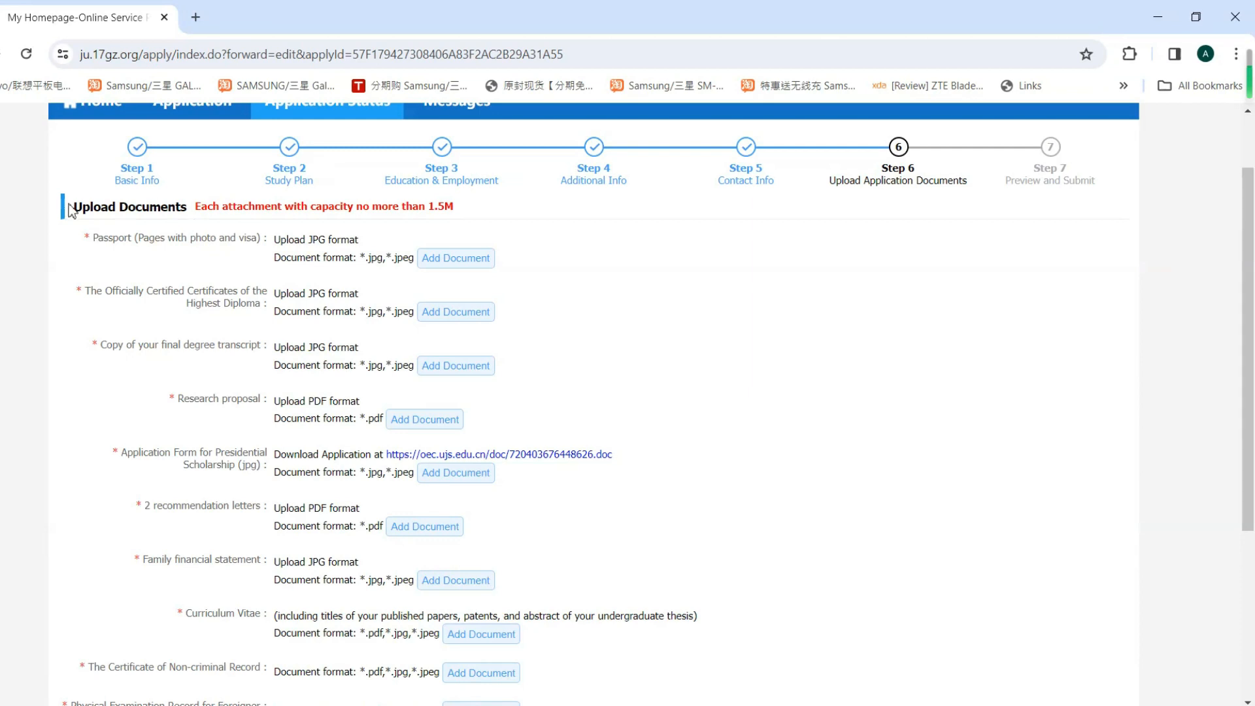
{"action": "left_click_drag", "start_coordinate": [71, 211], "coordinate": [473, 209]}
{"action": "left_click", "coordinate": [201, 211]}
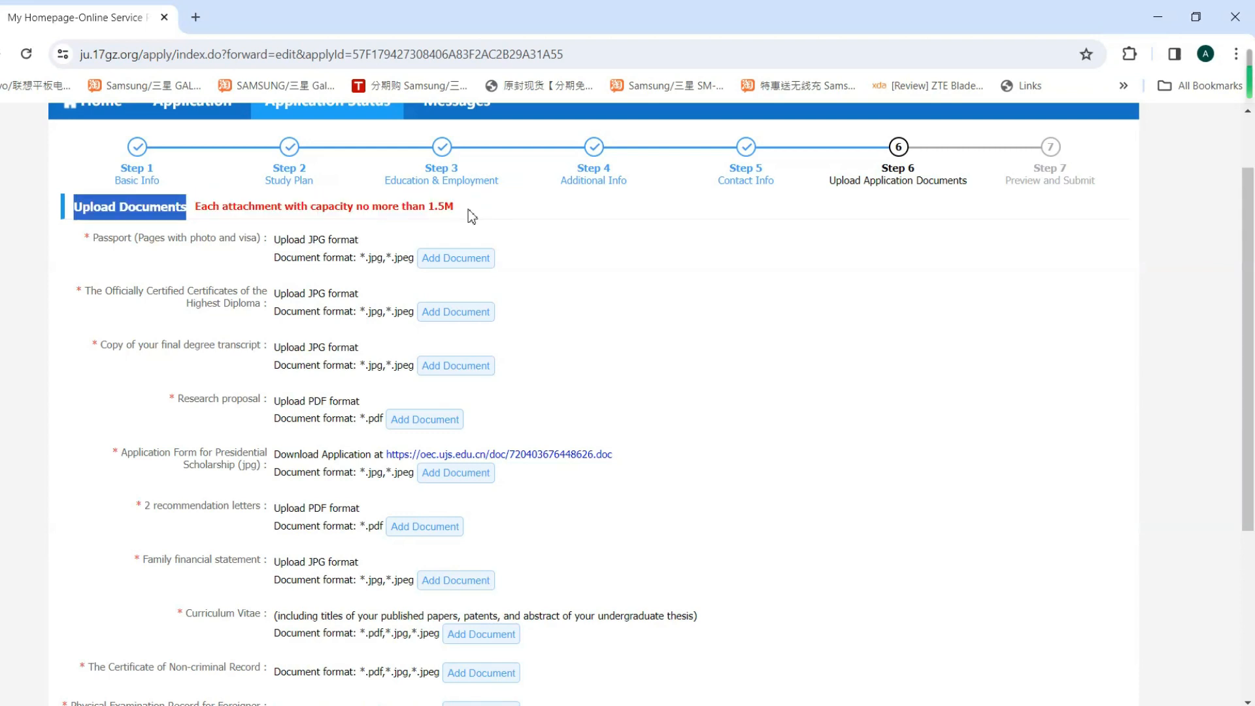
{"action": "left_click", "coordinate": [430, 220]}
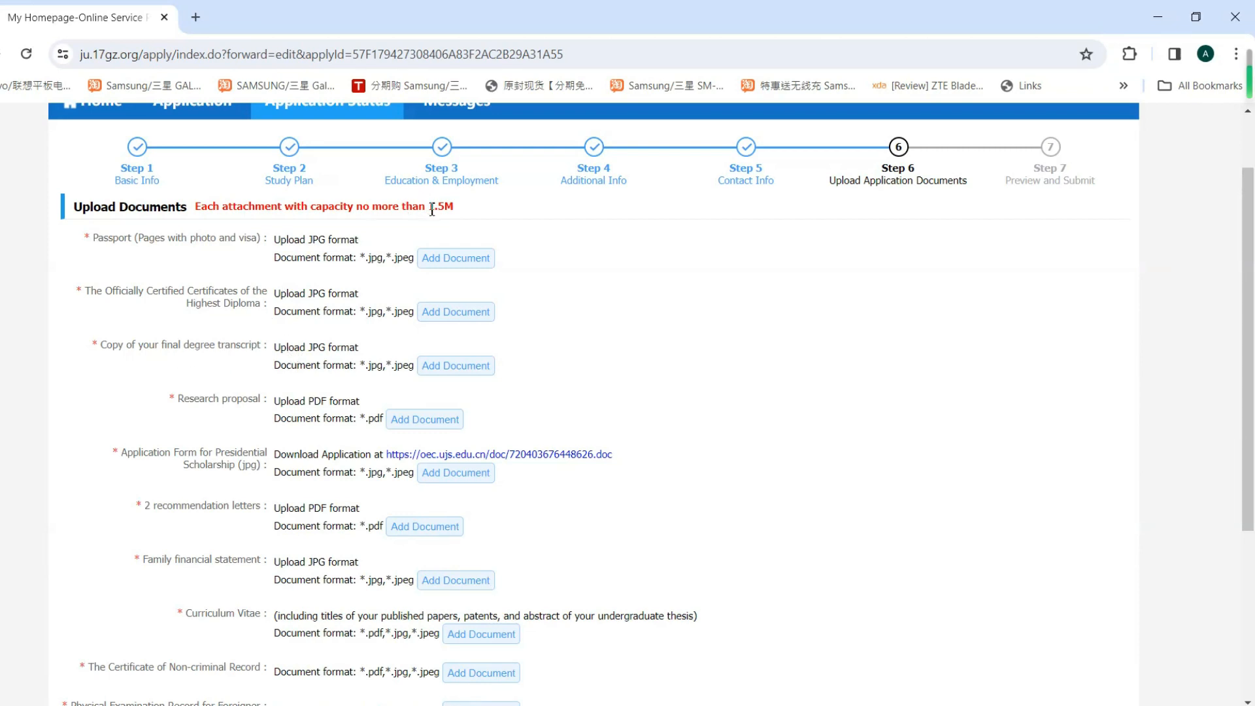
{"action": "left_click_drag", "start_coordinate": [428, 207], "coordinate": [454, 207]}
{"action": "left_click", "coordinate": [469, 213]}
Examine the passport upload requirement, highlighting the photo and visa pages and the accepted file formats
{"action": "left_click_drag", "start_coordinate": [141, 240], "coordinate": [253, 239]}
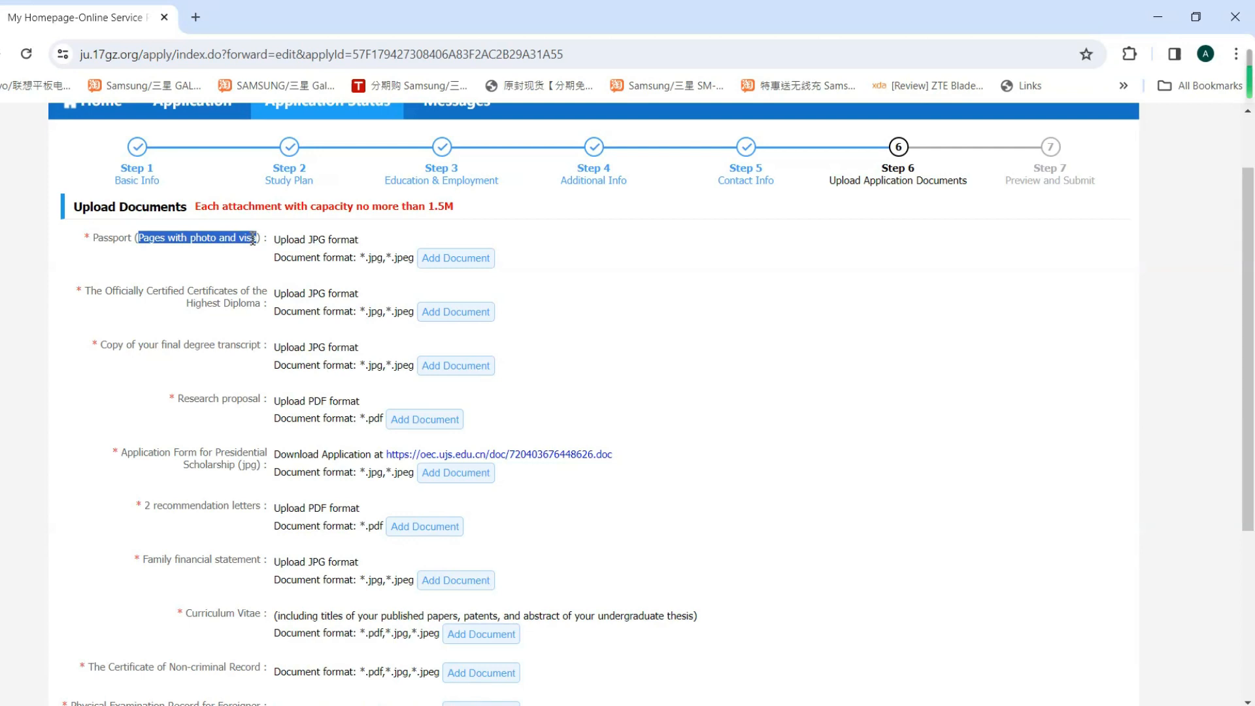
{"action": "left_click", "coordinate": [253, 239]}
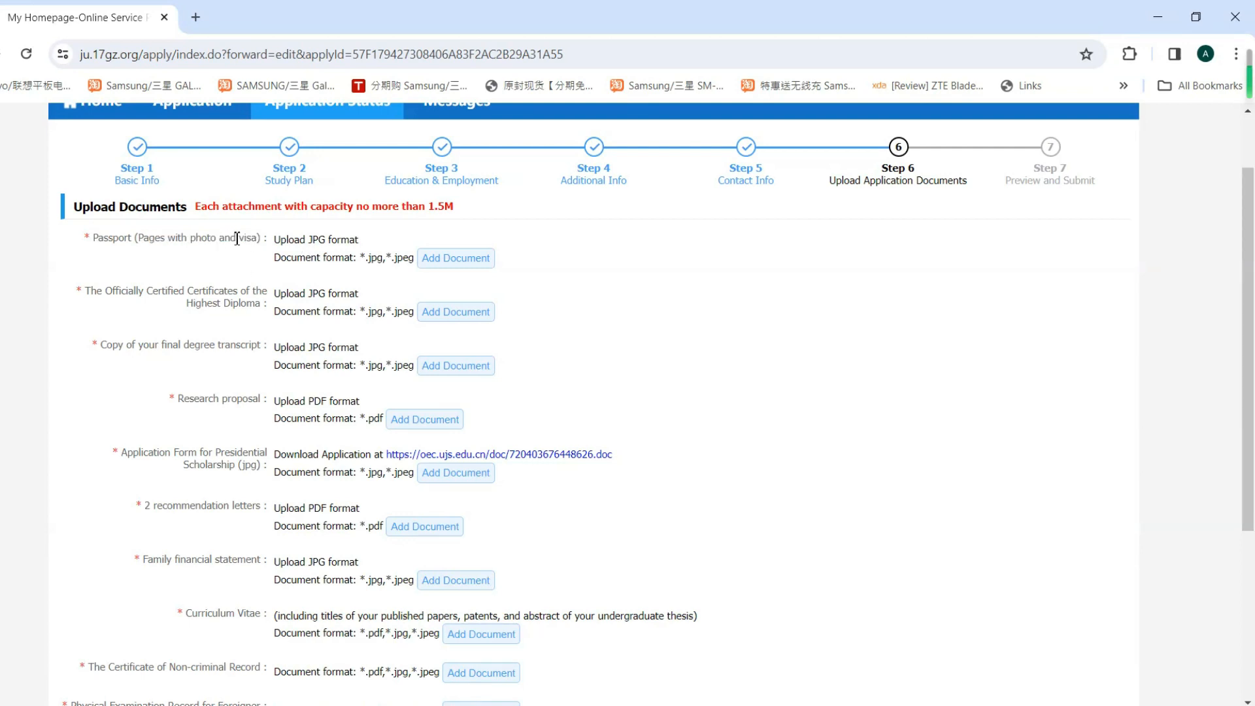
{"action": "double_click", "coordinate": [239, 239]}
{"action": "left_click", "coordinate": [265, 241]}
{"action": "double_click", "coordinate": [264, 241]}
{"action": "left_click_drag", "start_coordinate": [89, 238], "coordinate": [137, 239]}
{"action": "left_click", "coordinate": [382, 262]}
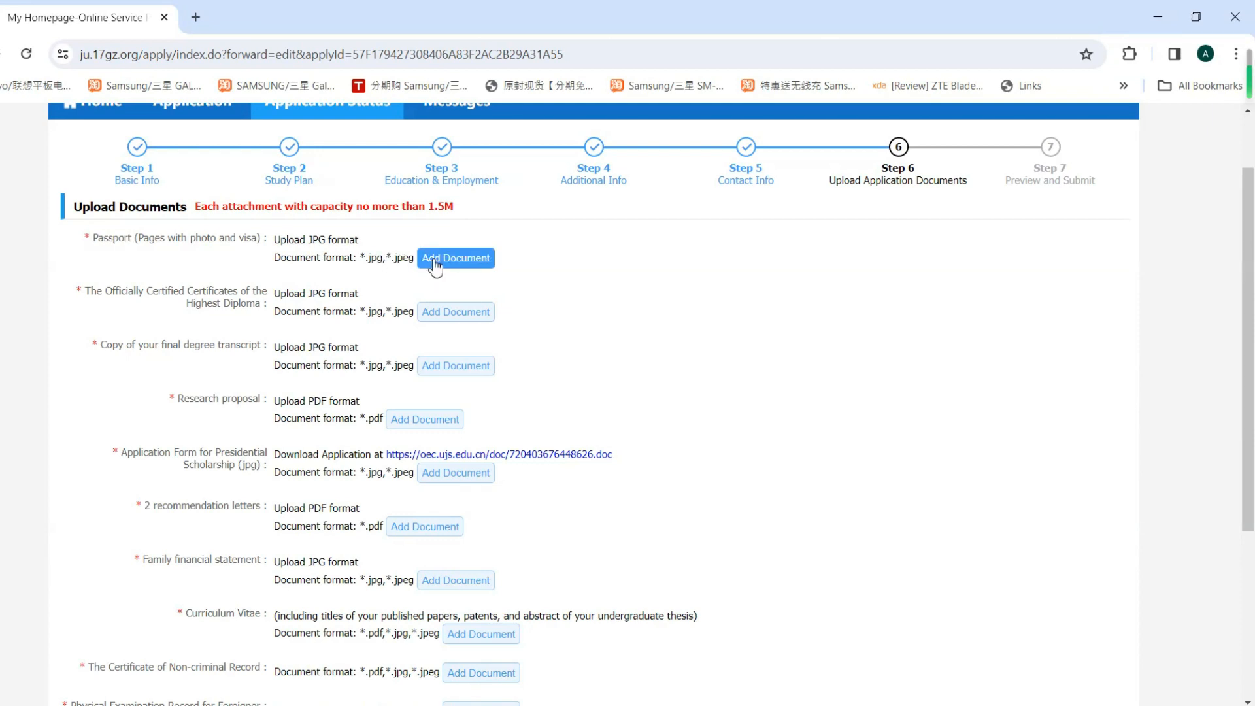
{"action": "mouse_move", "coordinate": [383, 258]}
{"action": "left_mouse_down"}
{"action": "mouse_move", "coordinate": [369, 261]}
{"action": "mouse_move", "coordinate": [390, 261]}
{"action": "left_mouse_up"}
{"action": "left_click", "coordinate": [374, 263]}
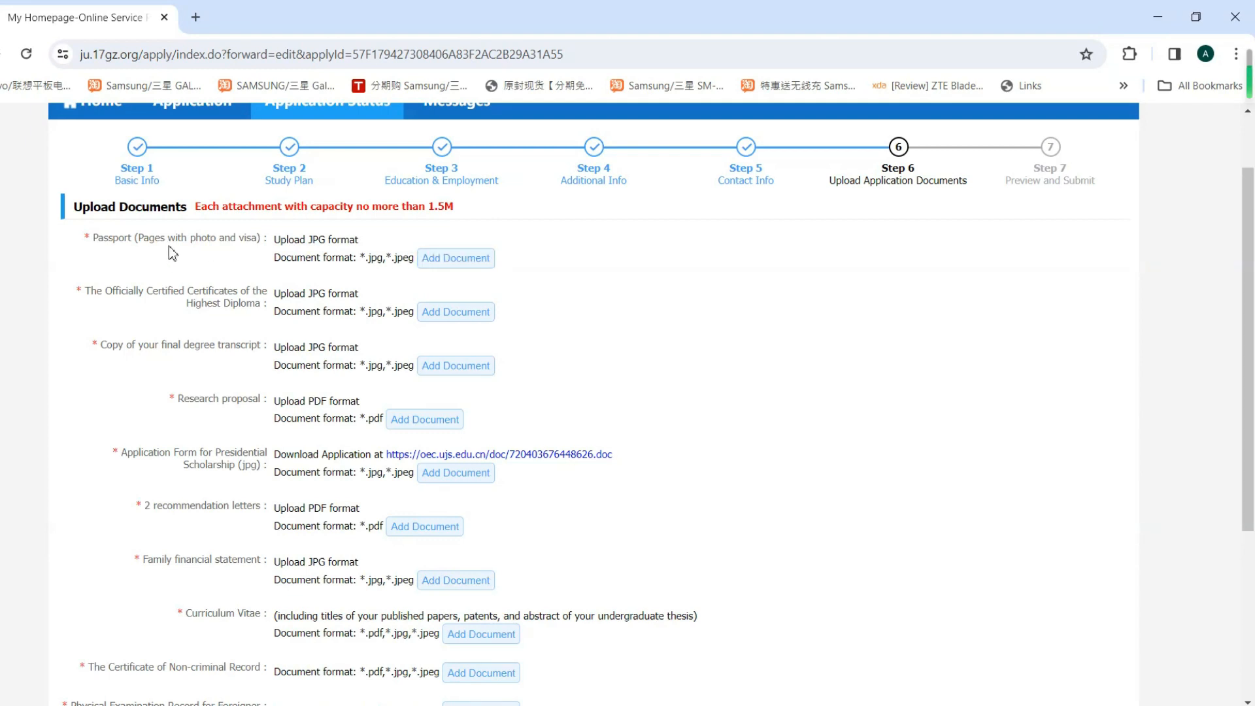
Go through the certified highest diploma and research proposal requirements, highlighting the proposal's file format
{"action": "scroll", "coordinate": [168, 251], "scroll_direction": "down", "scroll_amount": 1}
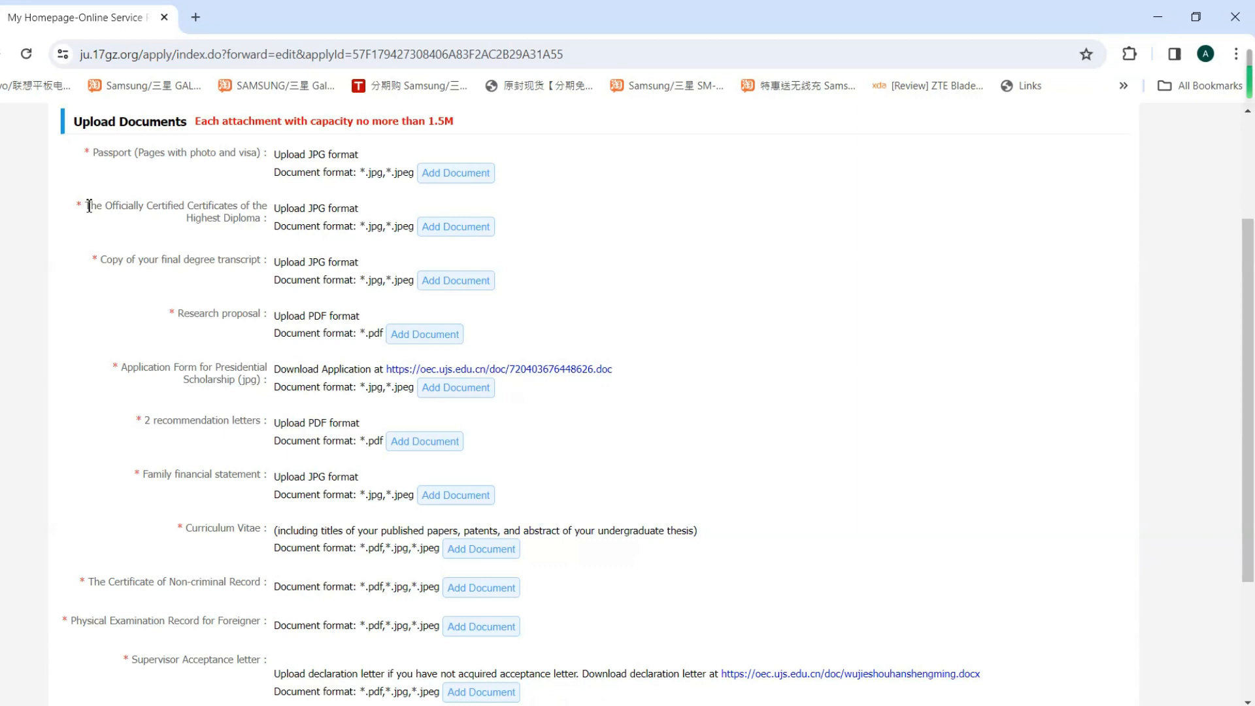
{"action": "left_click_drag", "start_coordinate": [86, 207], "coordinate": [201, 208]}
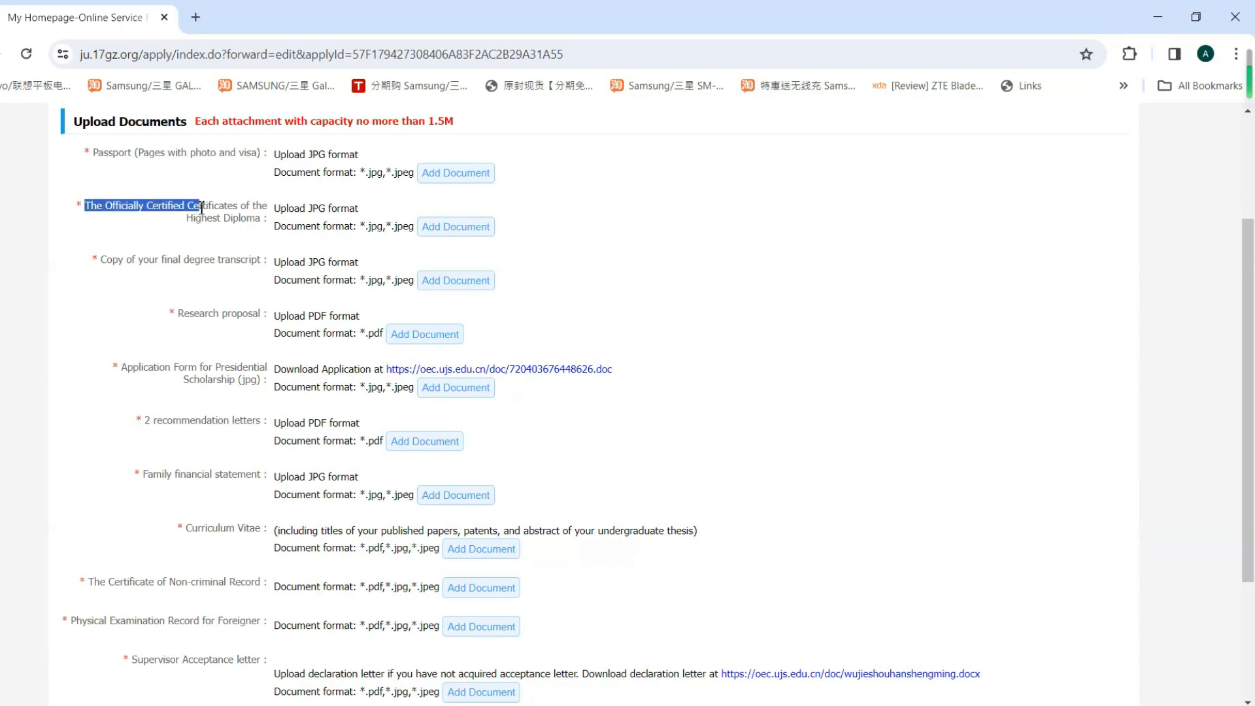
{"action": "left_click", "coordinate": [206, 219]}
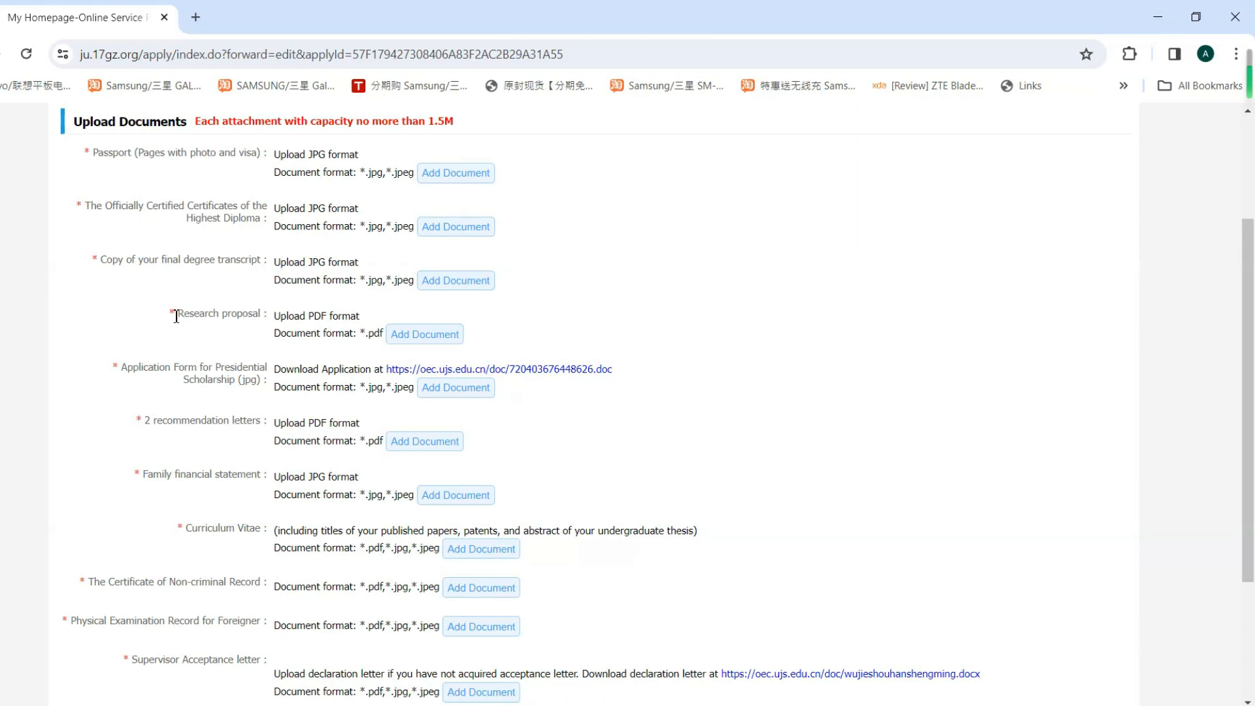
{"action": "left_click_drag", "start_coordinate": [179, 316], "coordinate": [266, 313]}
{"action": "left_click", "coordinate": [234, 326]}
{"action": "left_click_drag", "start_coordinate": [366, 334], "coordinate": [383, 336]}
{"action": "left_click", "coordinate": [155, 377]}
Examine the requirements for the two recommendation letters and the family financial statement
{"action": "scroll", "coordinate": [299, 321], "scroll_direction": "down", "scroll_amount": 1}
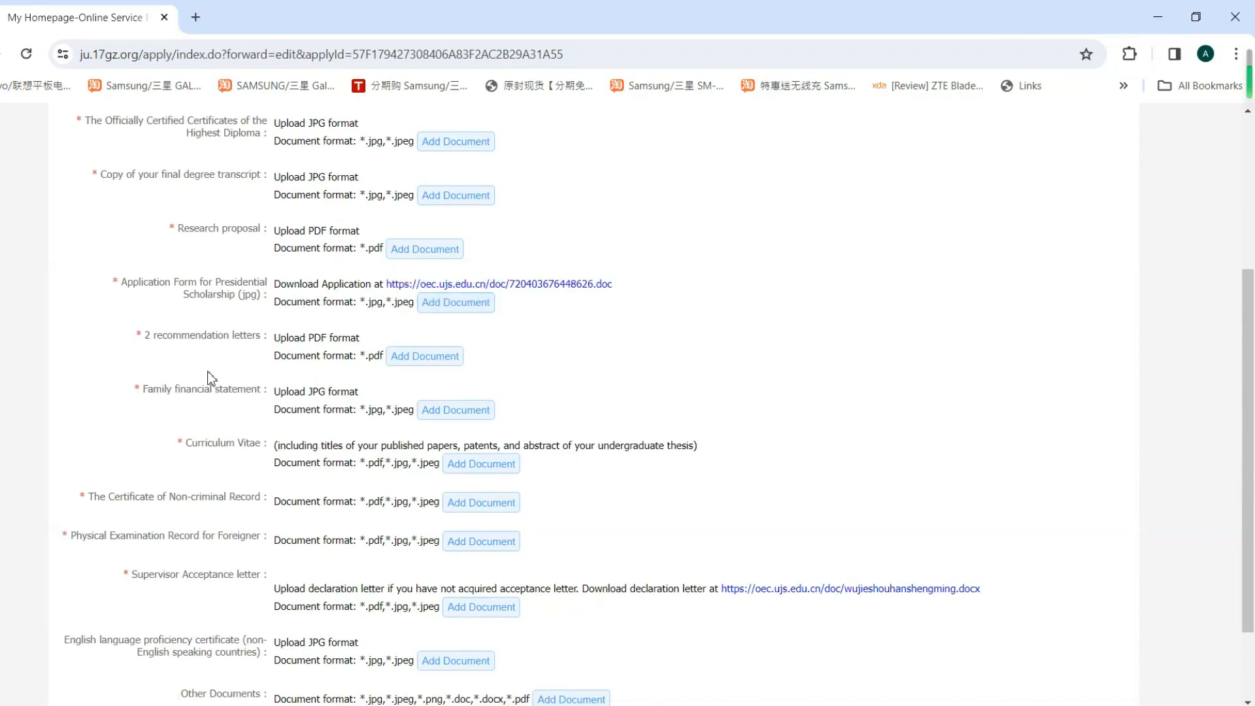
{"action": "left_click_drag", "start_coordinate": [143, 336], "coordinate": [262, 337]}
{"action": "left_click", "coordinate": [245, 355]}
{"action": "left_click_drag", "start_coordinate": [144, 336], "coordinate": [262, 336]}
{"action": "left_click", "coordinate": [320, 356]}
{"action": "left_click_drag", "start_coordinate": [145, 390], "coordinate": [264, 390]}
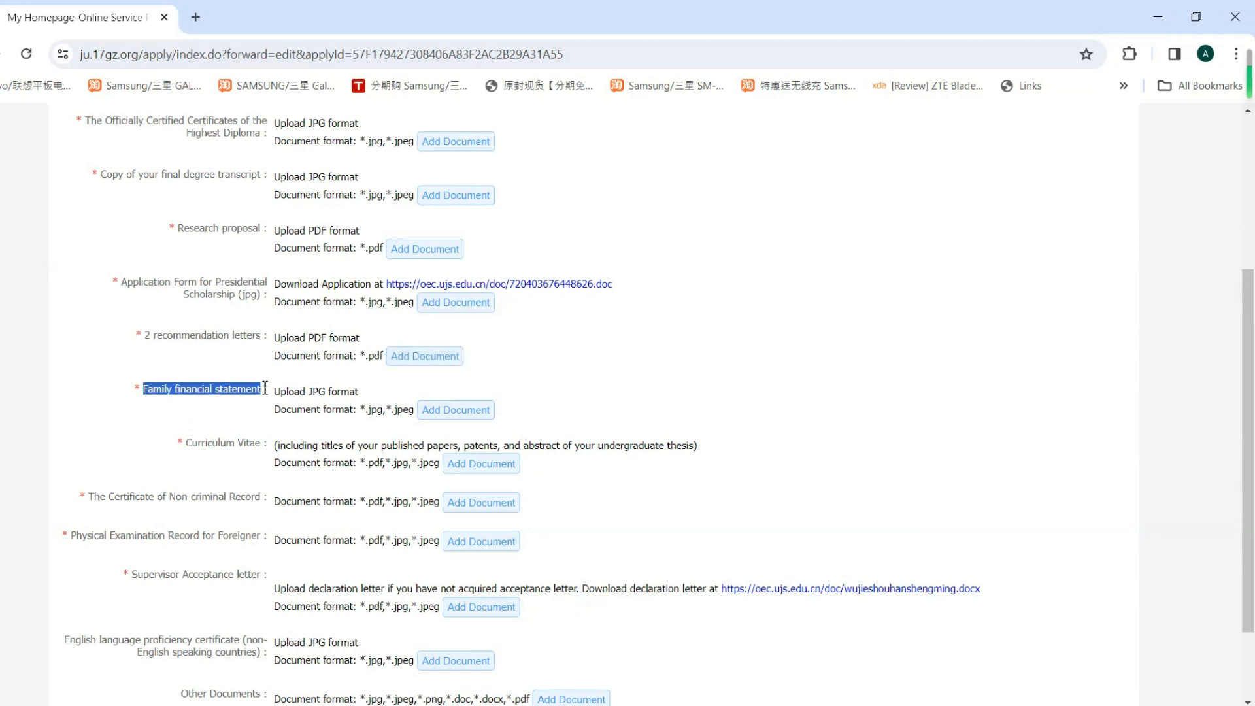
{"action": "left_click", "coordinate": [309, 407]}
Check the accepted file formats for the family financial statement and the non-criminal record certificate
{"action": "scroll", "coordinate": [309, 406], "scroll_direction": "down", "scroll_amount": 2}
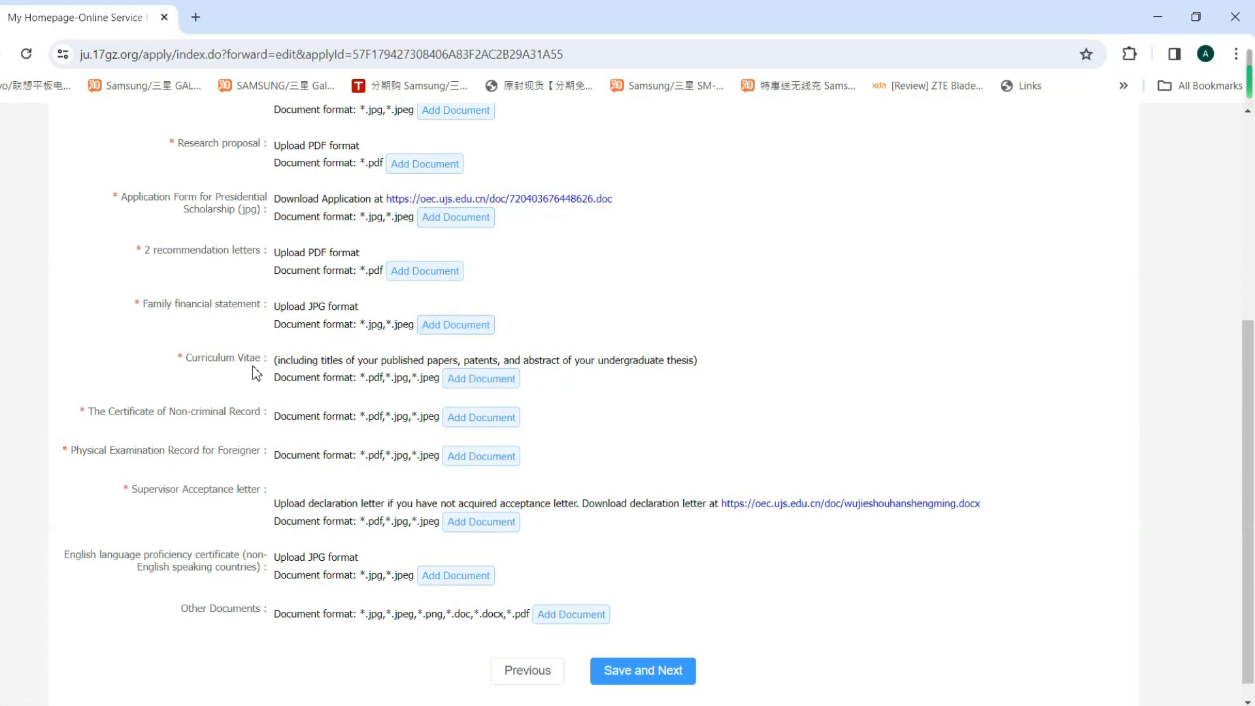
{"action": "left_click_drag", "start_coordinate": [370, 326], "coordinate": [402, 330]}
{"action": "left_click", "coordinate": [380, 220]}
{"action": "left_click_drag", "start_coordinate": [362, 417], "coordinate": [273, 420]}
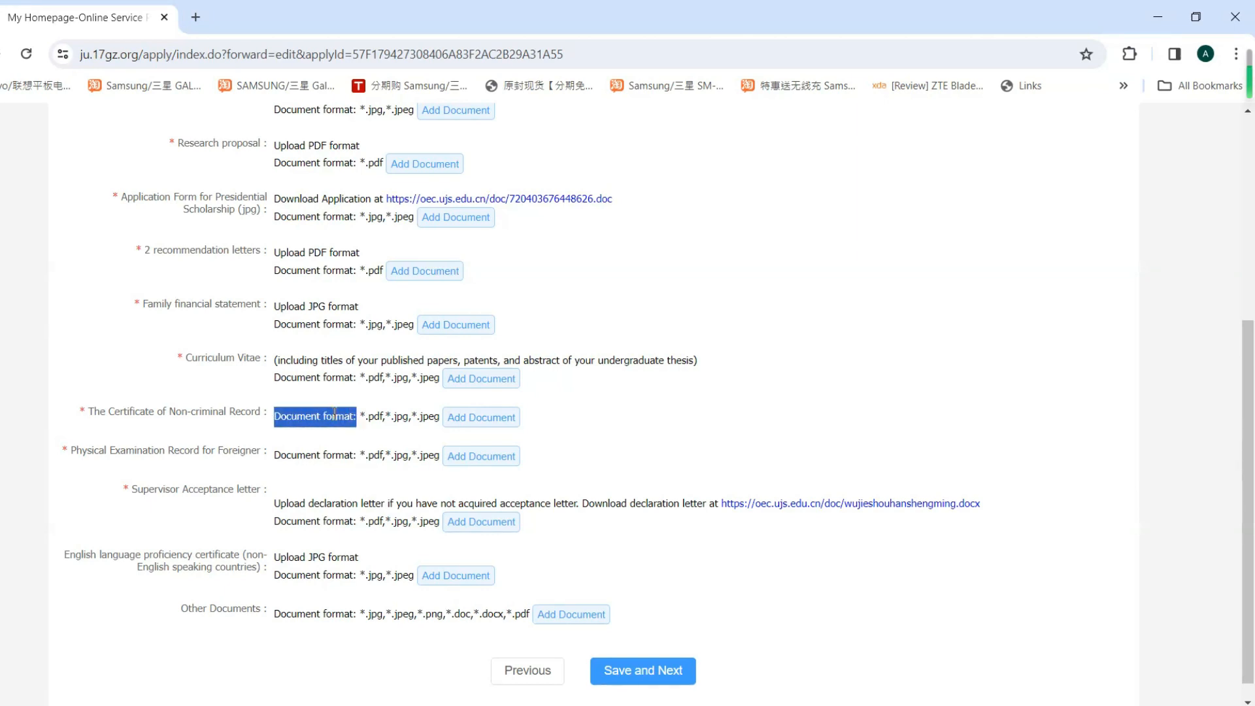
{"action": "left_click", "coordinate": [92, 460]}
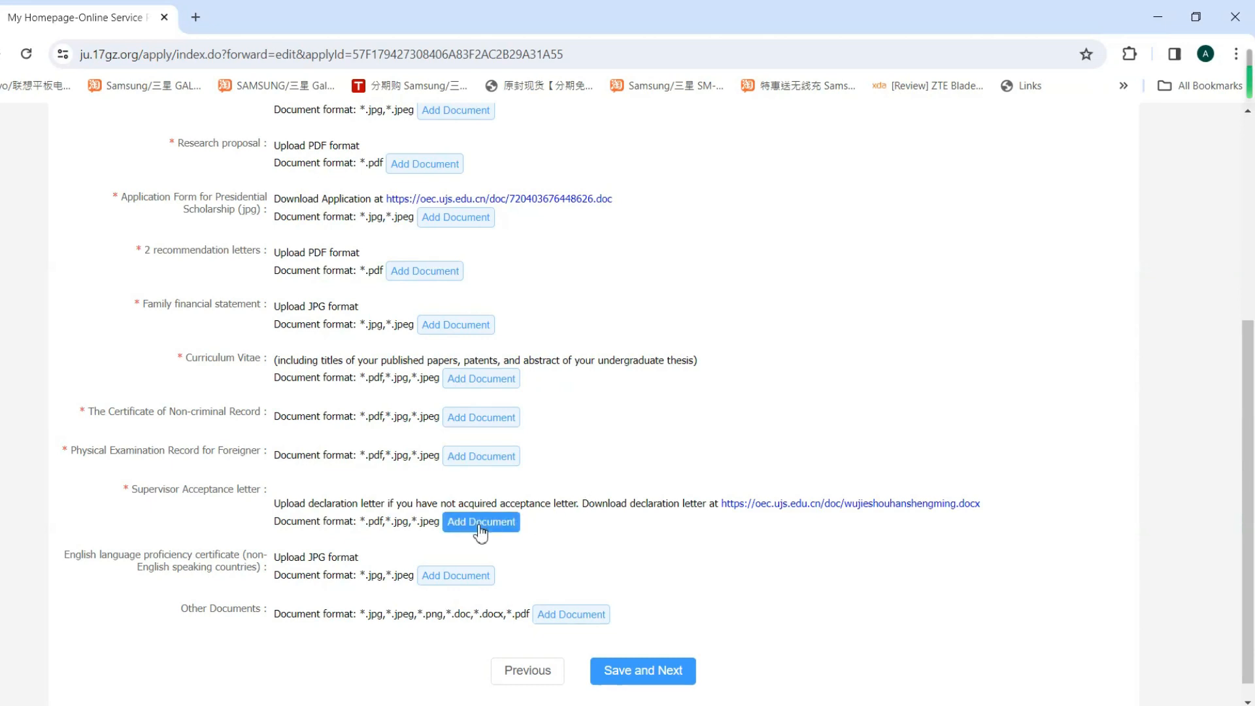
Open the declaration letter linked under Supervisor Acceptance letter in Word and read through its text
{"action": "right_click", "coordinate": [762, 509]}
{"action": "left_click", "coordinate": [816, 315]}
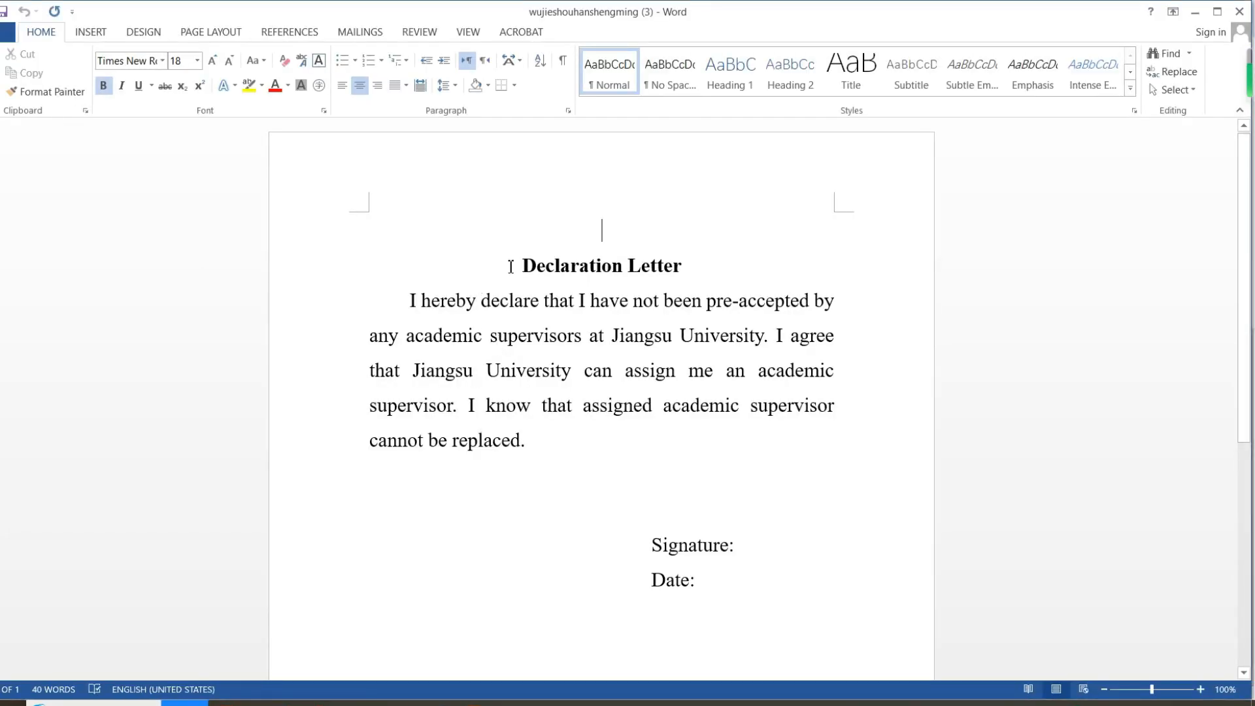
{"action": "left_click_drag", "start_coordinate": [511, 264], "coordinate": [683, 370]}
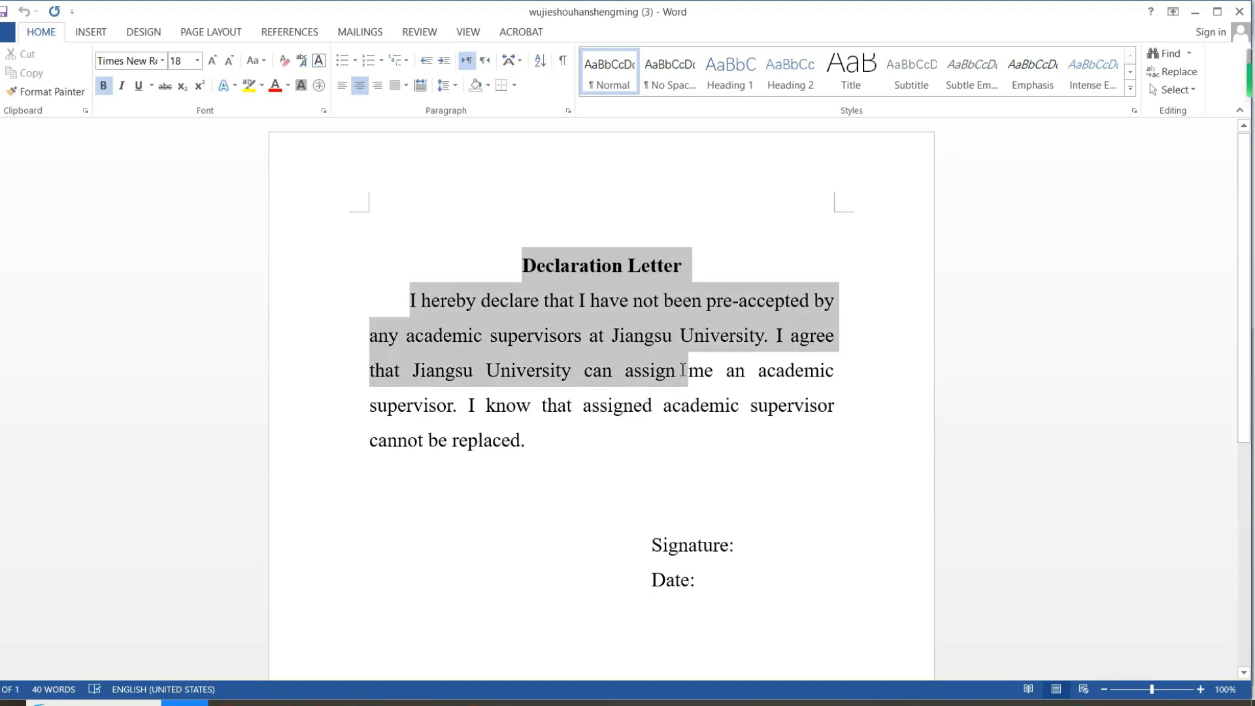
{"action": "left_click", "coordinate": [622, 426]}
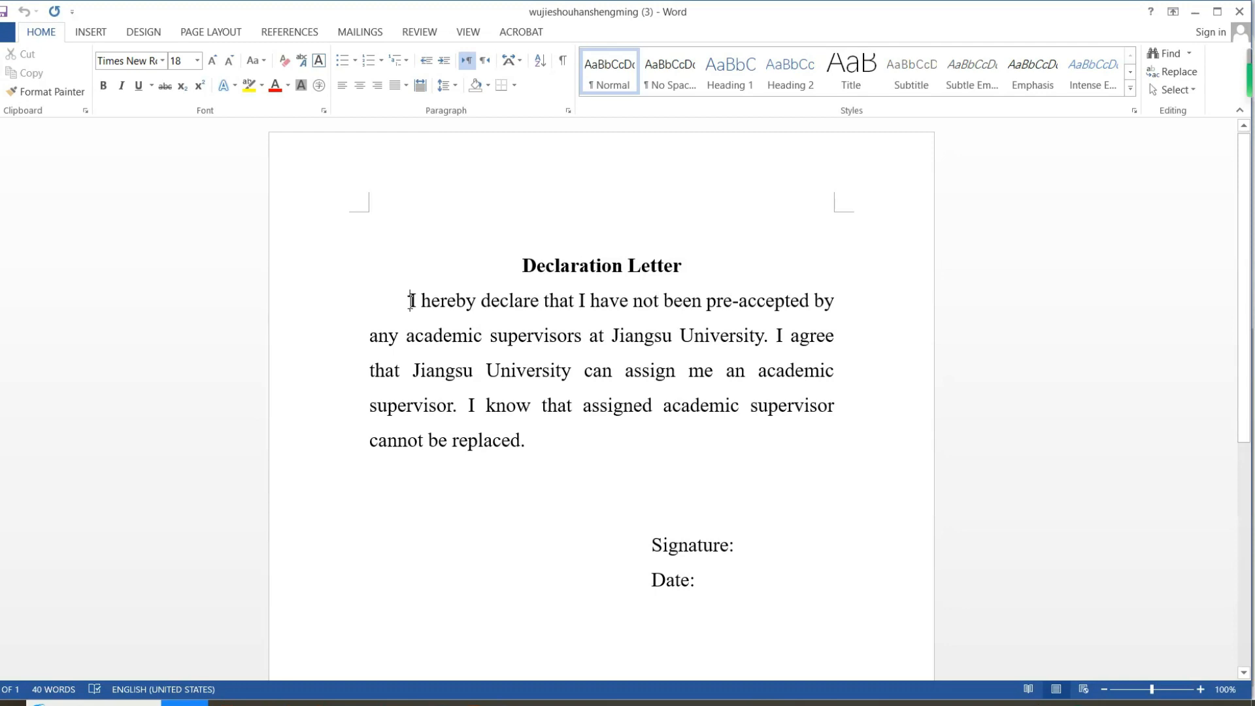
{"action": "left_click_drag", "start_coordinate": [412, 302], "coordinate": [417, 307]}
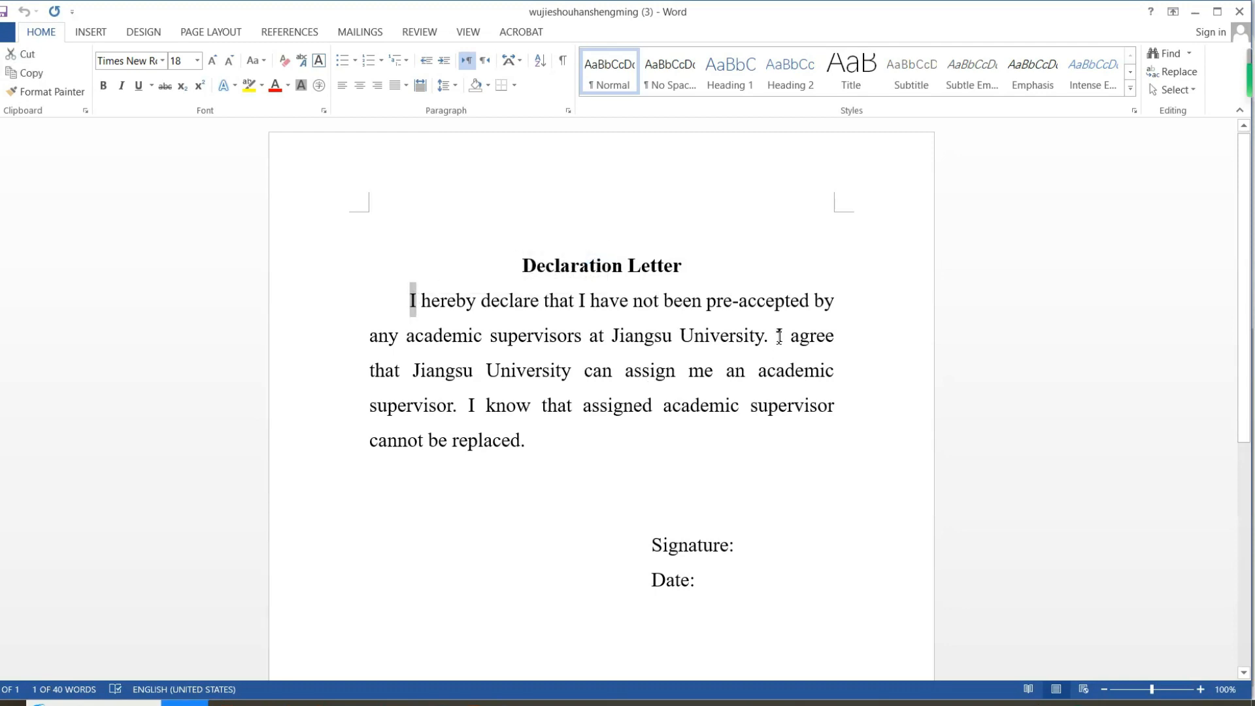
{"action": "left_click", "coordinate": [531, 440]}
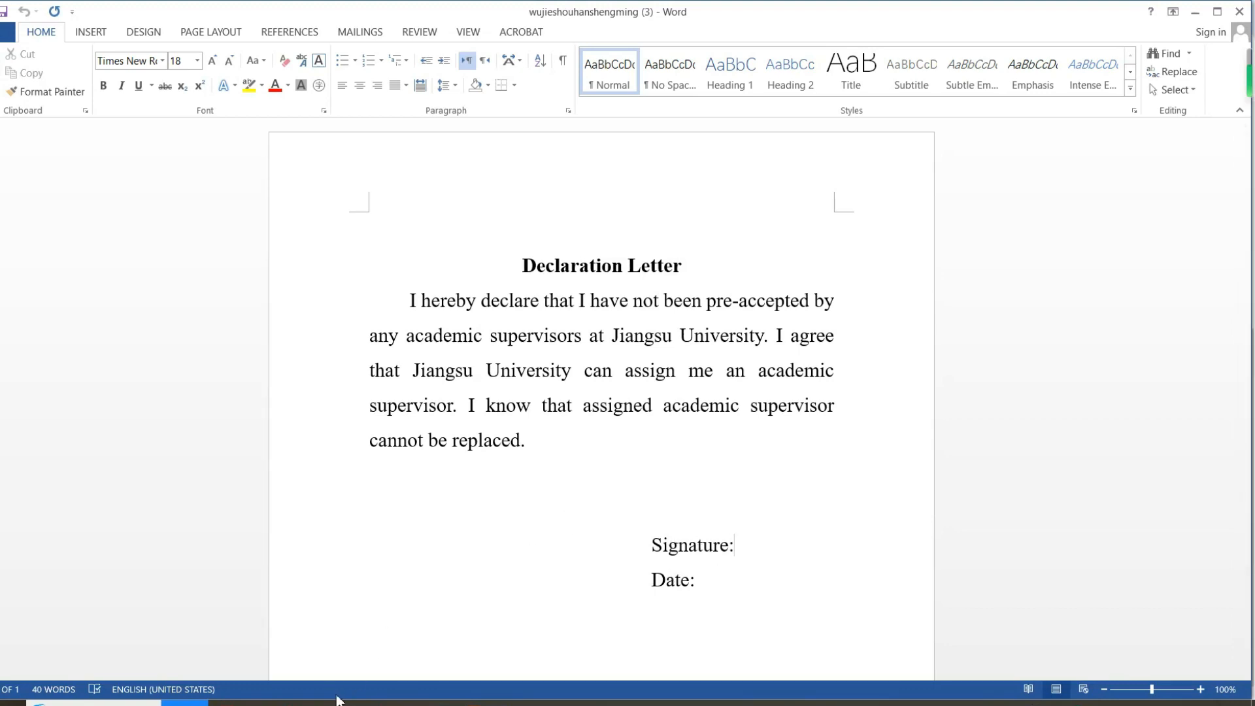
Switch back to the application form in Chrome and examine the English proficiency certificate and Other Documents requirements
{"action": "mouse_move", "coordinate": [320, 702]}
{"action": "left_click", "coordinate": [364, 649]}
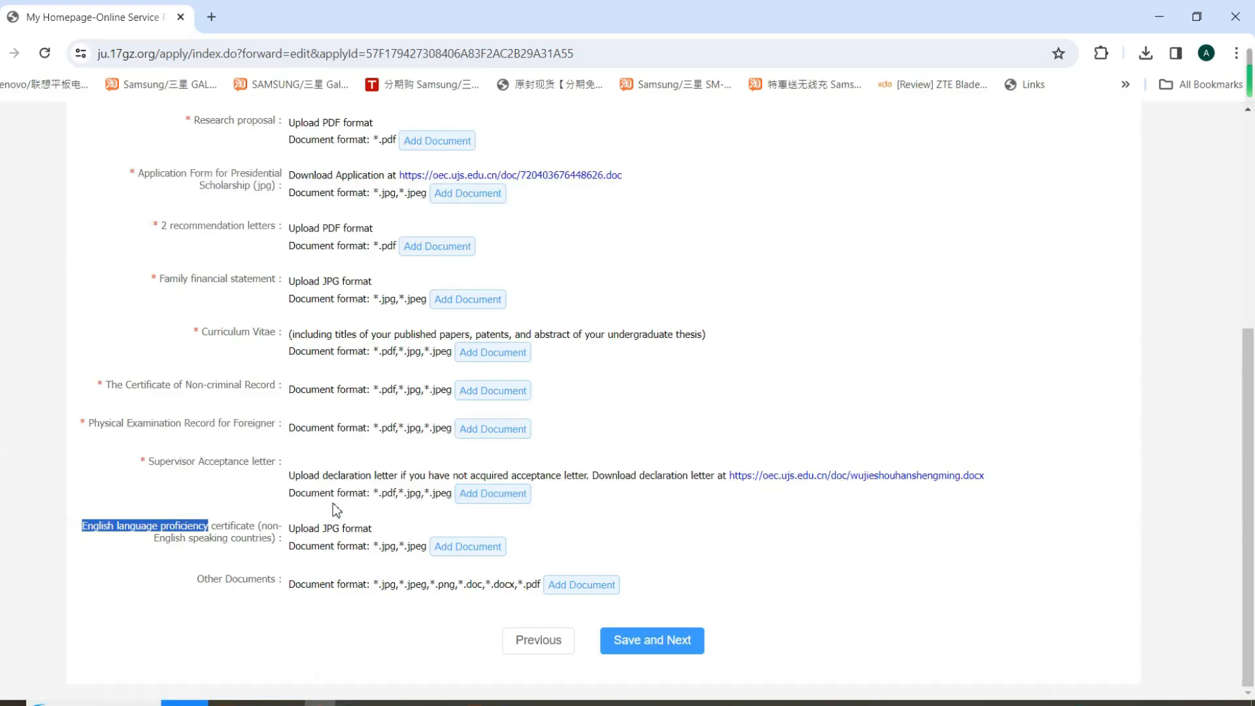
{"action": "left_click", "coordinate": [321, 523]}
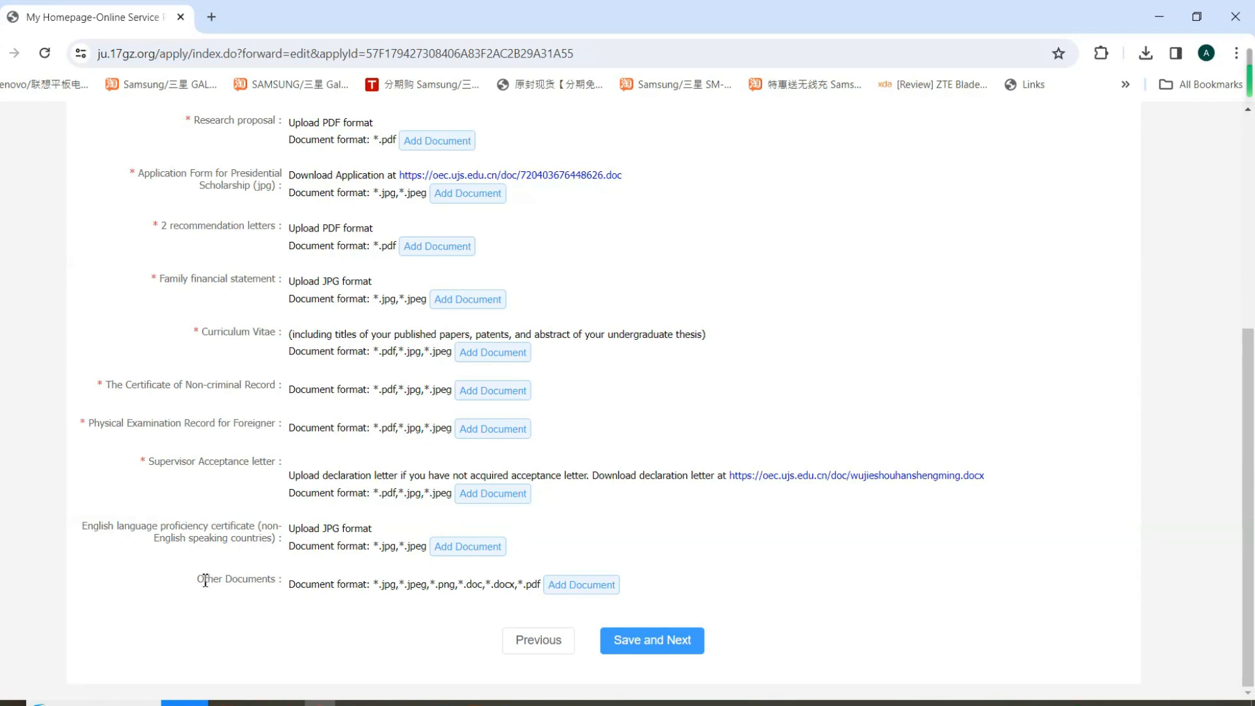
{"action": "left_click_drag", "start_coordinate": [196, 580], "coordinate": [320, 581]}
{"action": "left_click", "coordinate": [341, 584]}
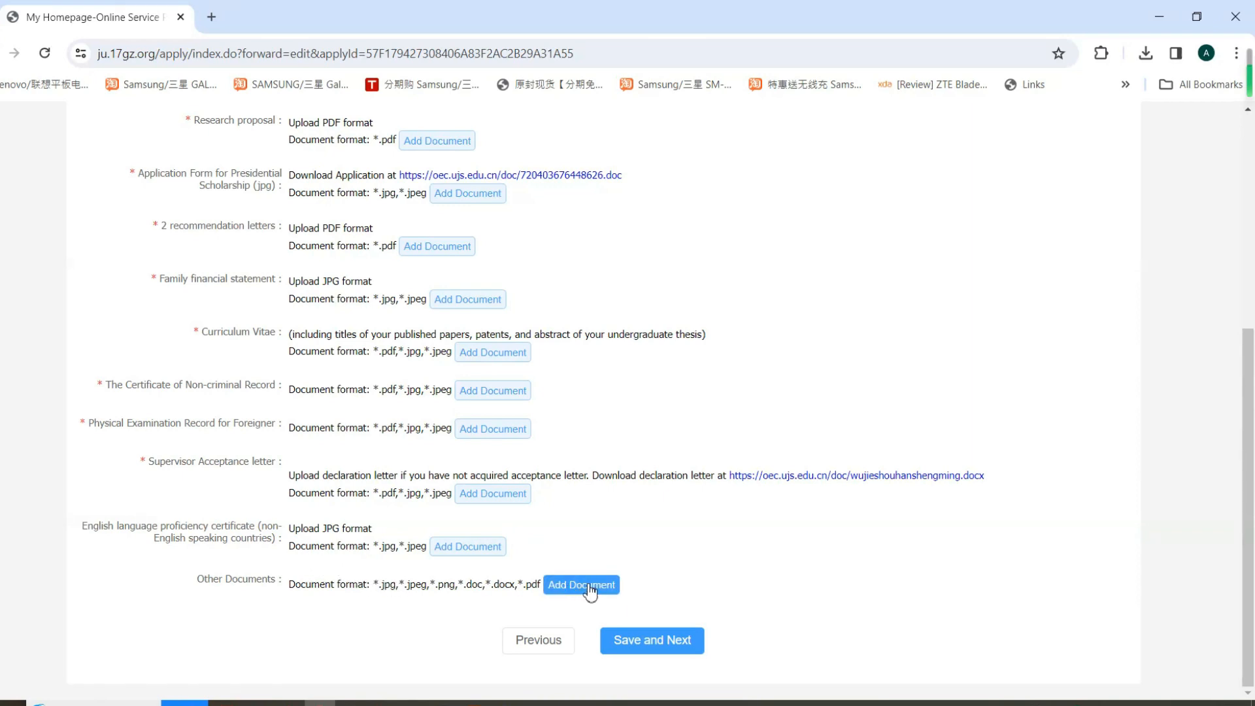
Try to save the Upload Documents page and proceed to Preview and Submit, then return to the start of the document list
{"action": "left_click", "coordinate": [667, 641]}
{"action": "left_click", "coordinate": [611, 489]}
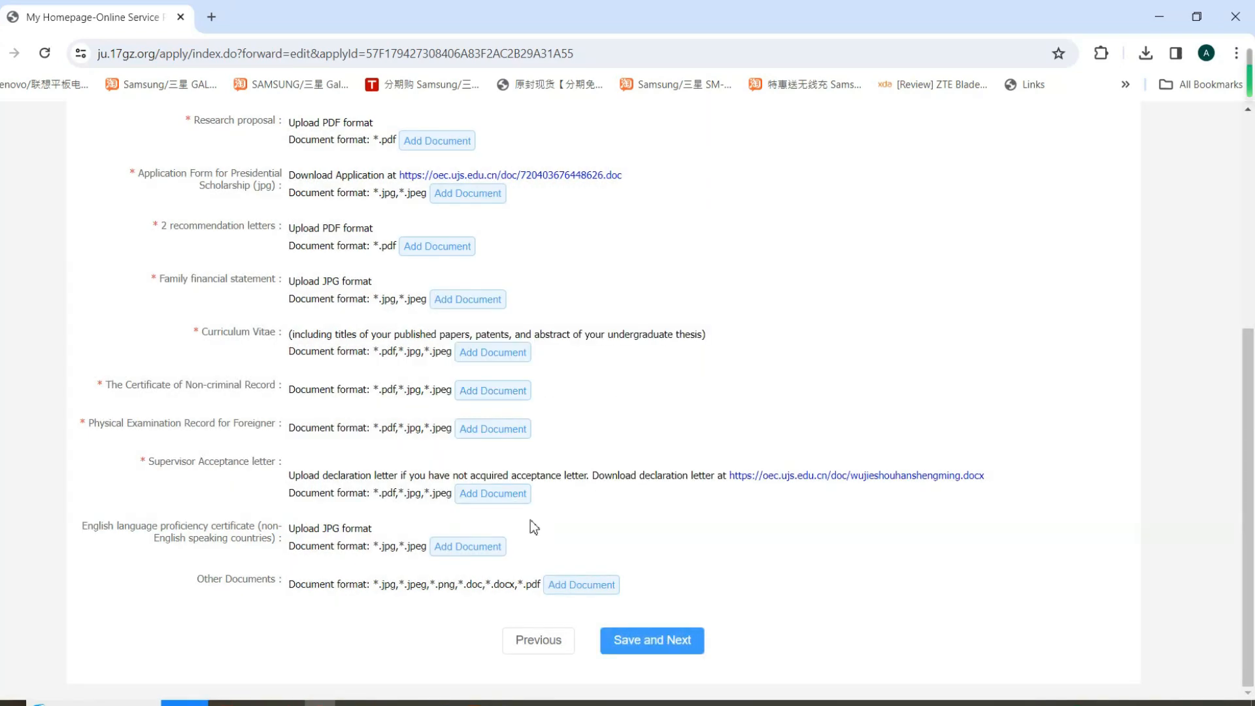
{"action": "scroll", "coordinate": [676, 419], "scroll_direction": "up", "scroll_amount": 3}
{"action": "scroll", "coordinate": [676, 418], "scroll_direction": "up", "scroll_amount": 3}
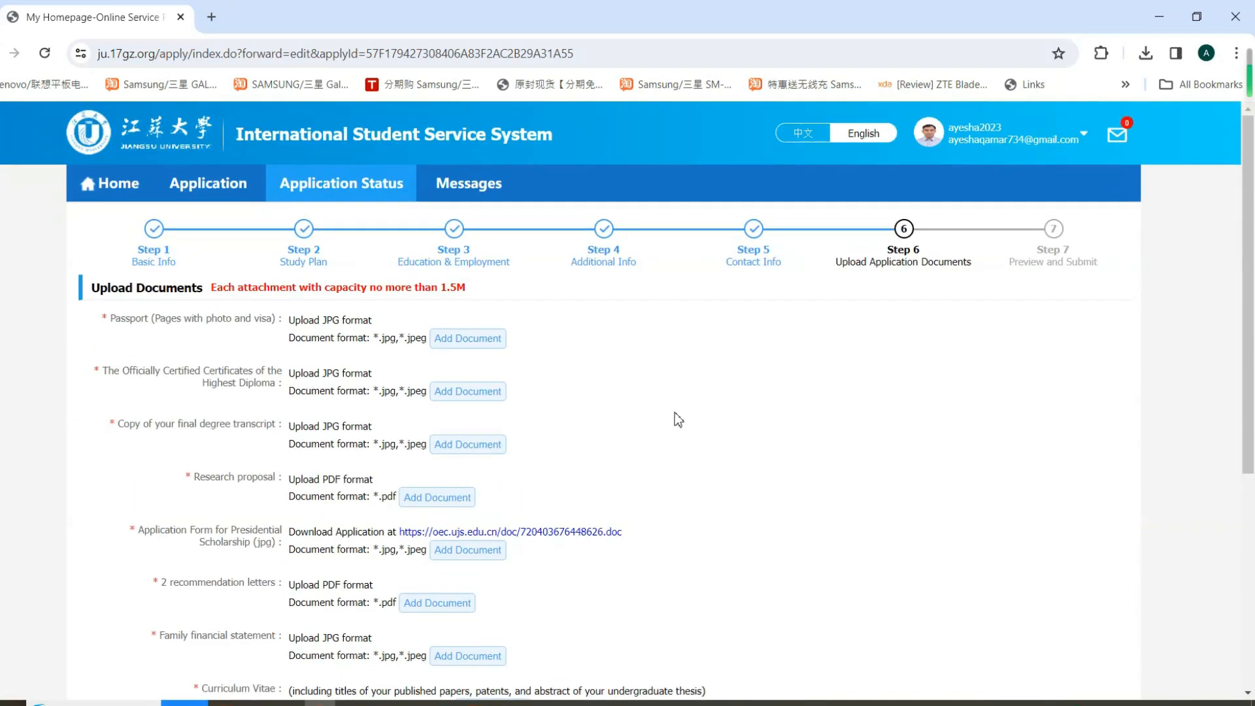
Review the required documents from the passport through Other Documents once more, and dismiss the advertisement covering the page
{"action": "scroll", "coordinate": [742, 374], "scroll_direction": "down", "scroll_amount": 1}
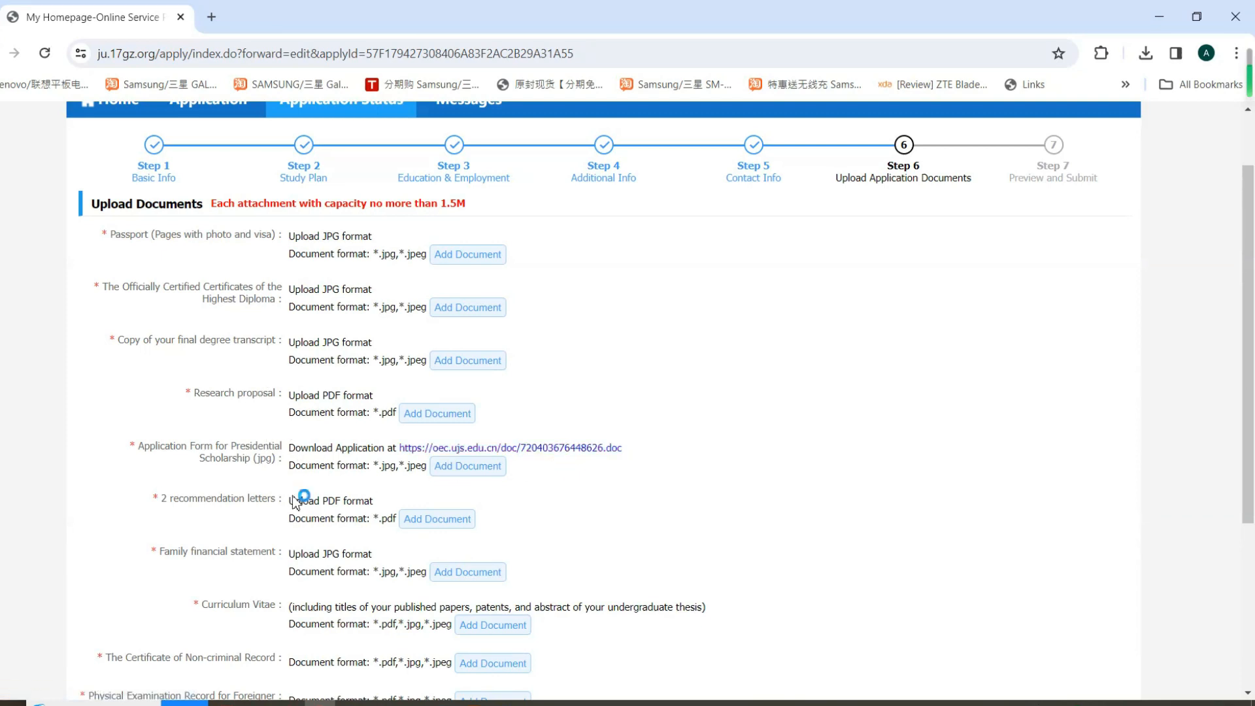
{"action": "scroll", "coordinate": [325, 507], "scroll_direction": "down", "scroll_amount": 3}
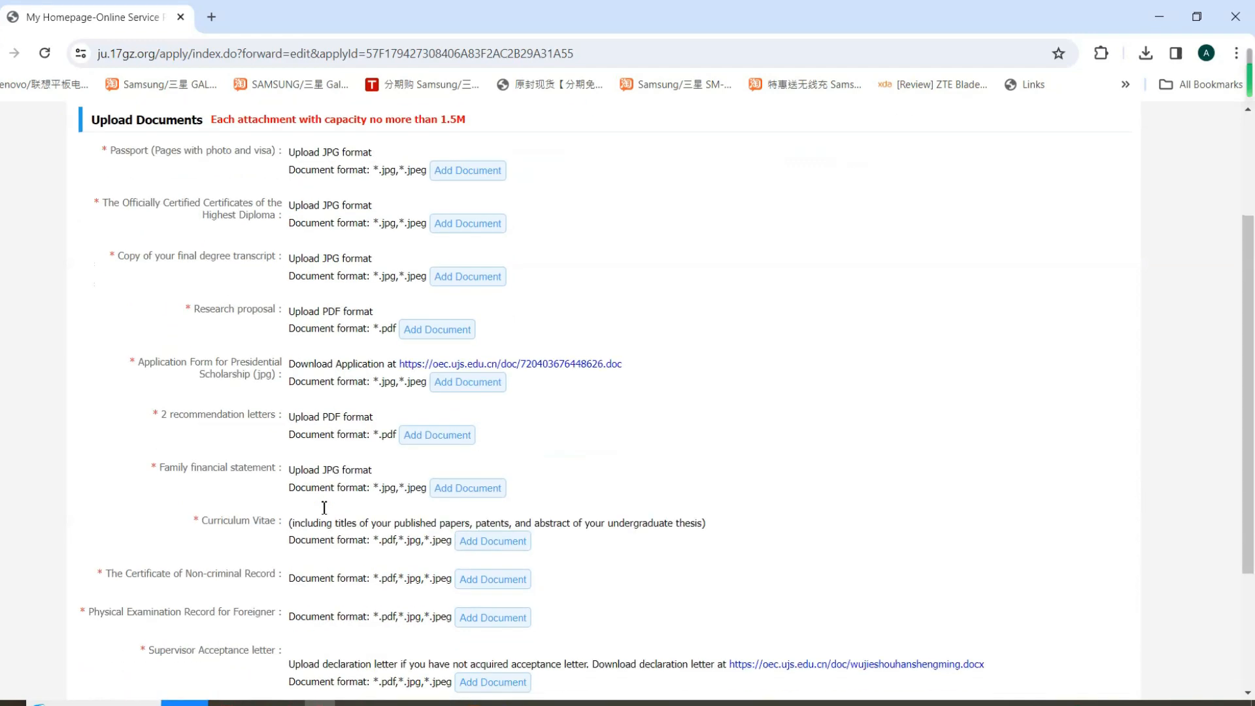
{"action": "scroll", "coordinate": [324, 510], "scroll_direction": "down", "scroll_amount": 2}
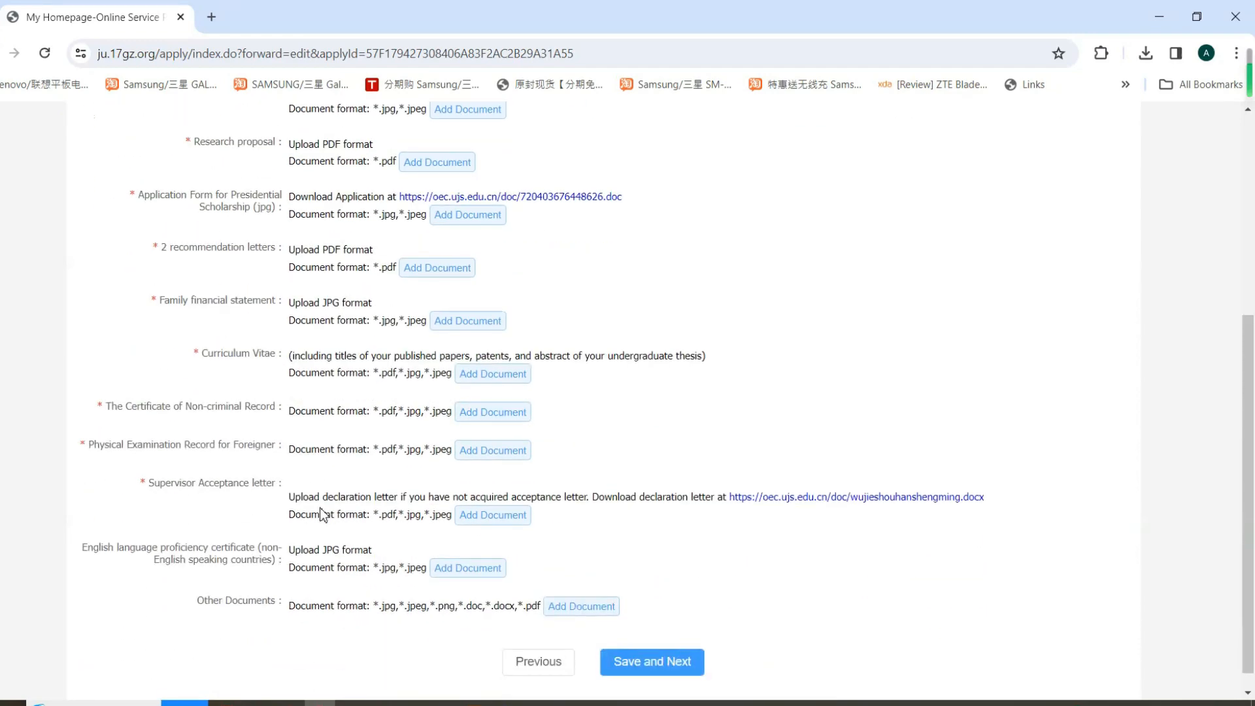
{"action": "scroll", "coordinate": [323, 507], "scroll_direction": "up", "scroll_amount": 1}
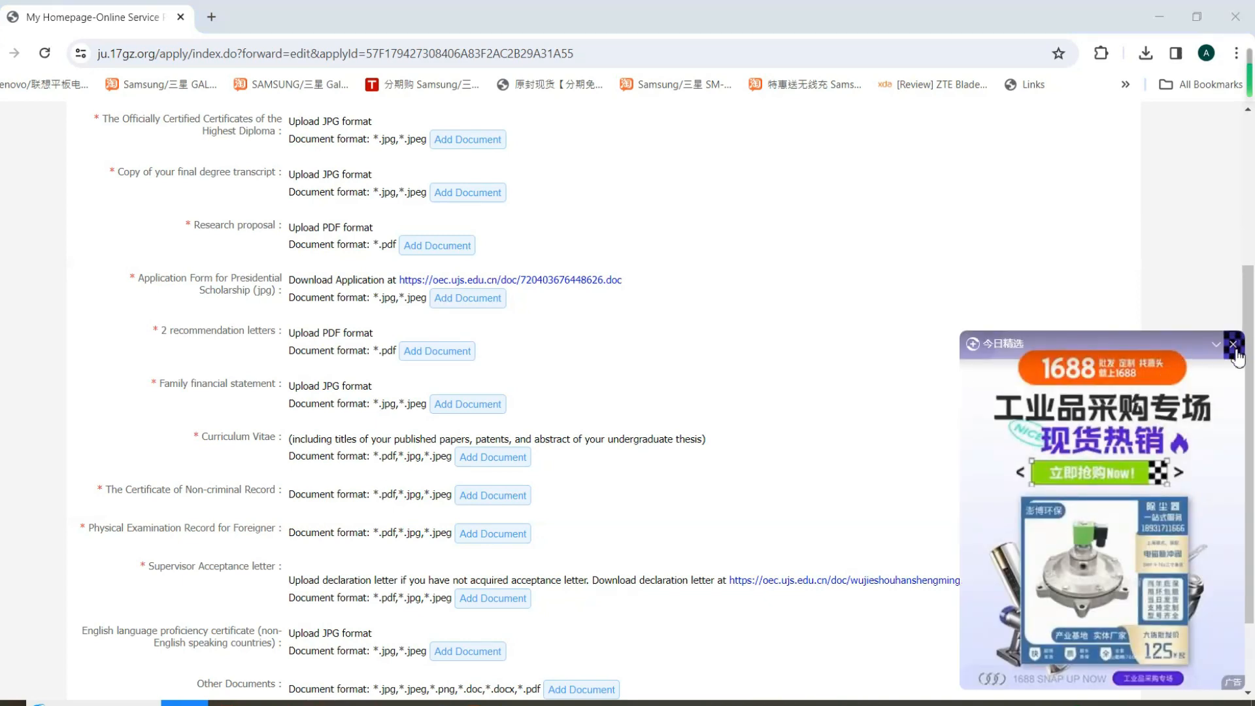
{"action": "left_click", "coordinate": [1233, 343]}
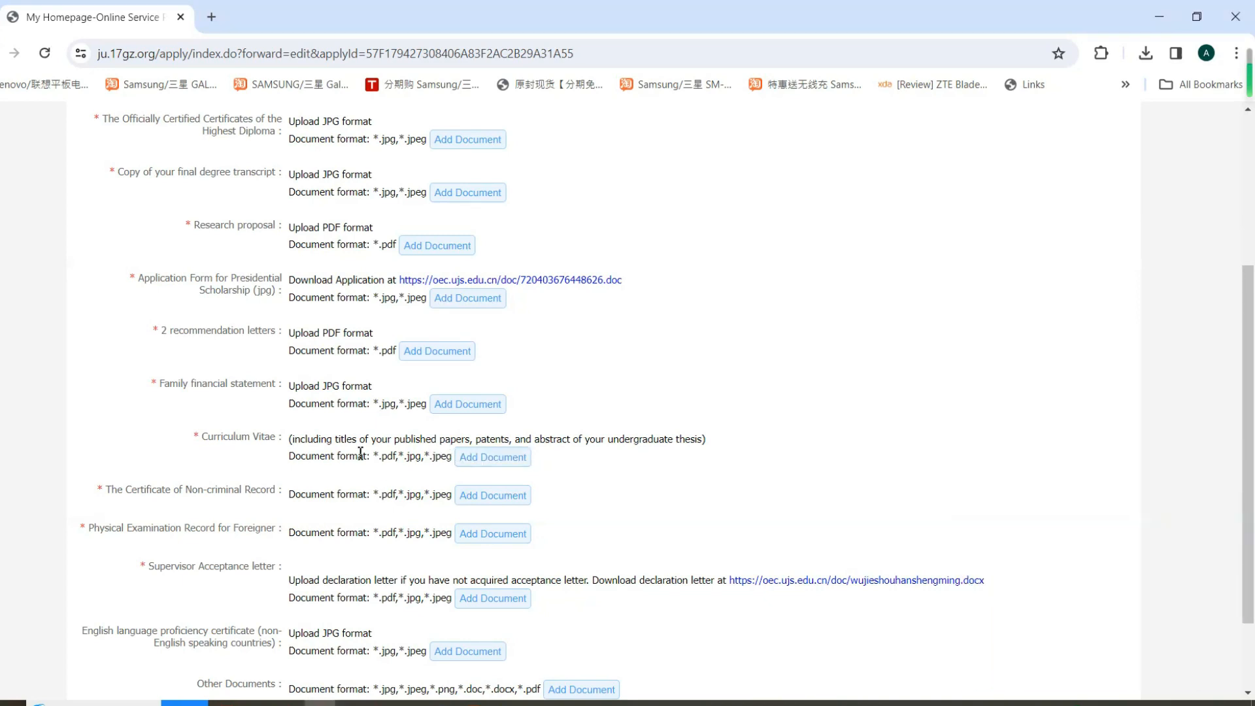